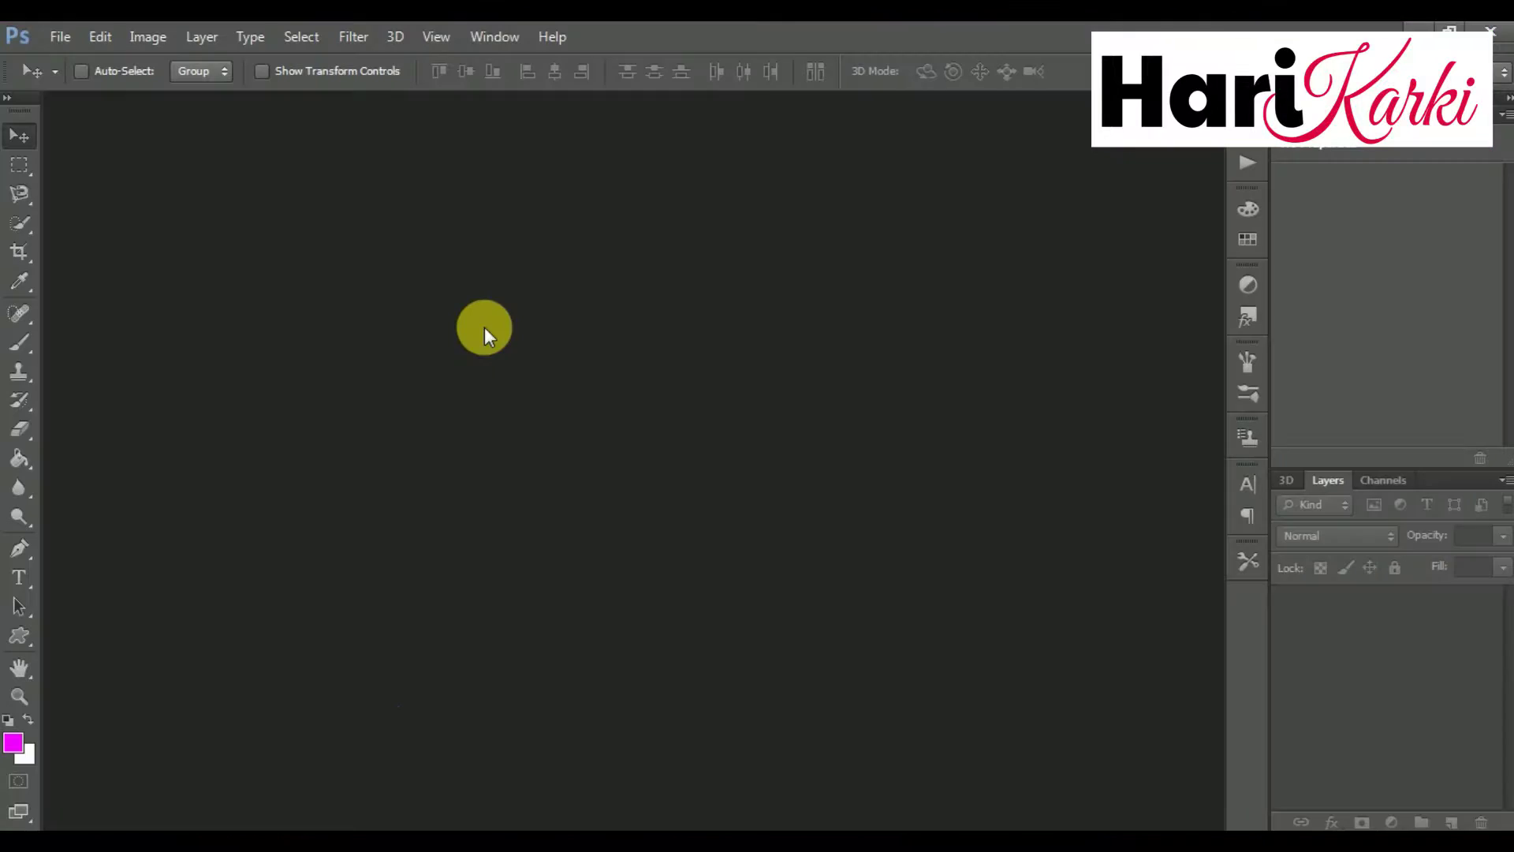
# Create a new 890×500 px document and drag the Lion Tattoo lion into it.
pyautogui.hotkey('ctrl', 'n')
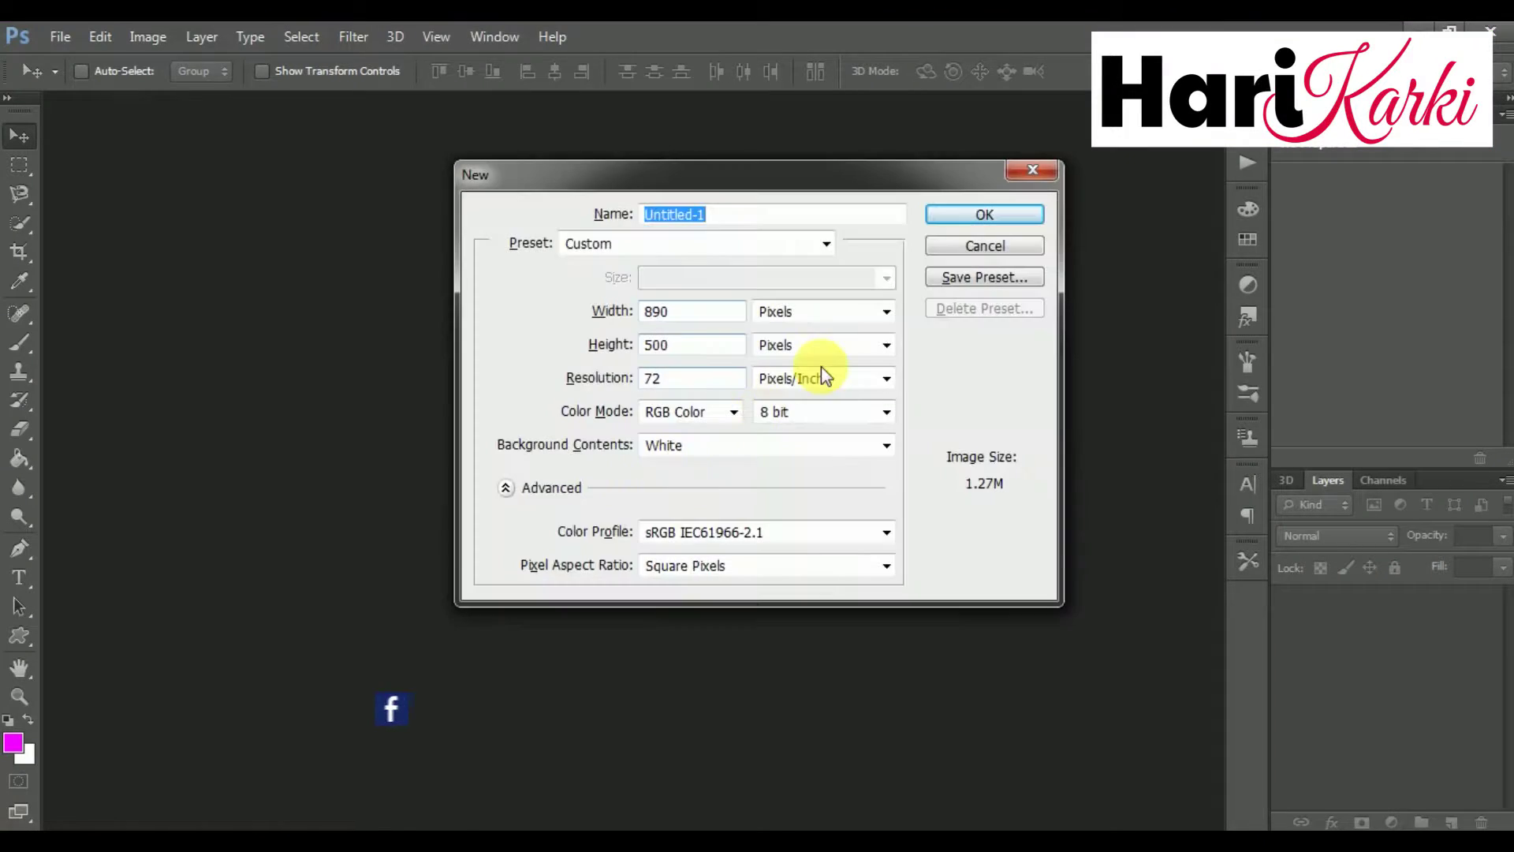
pyautogui.click(963, 213)
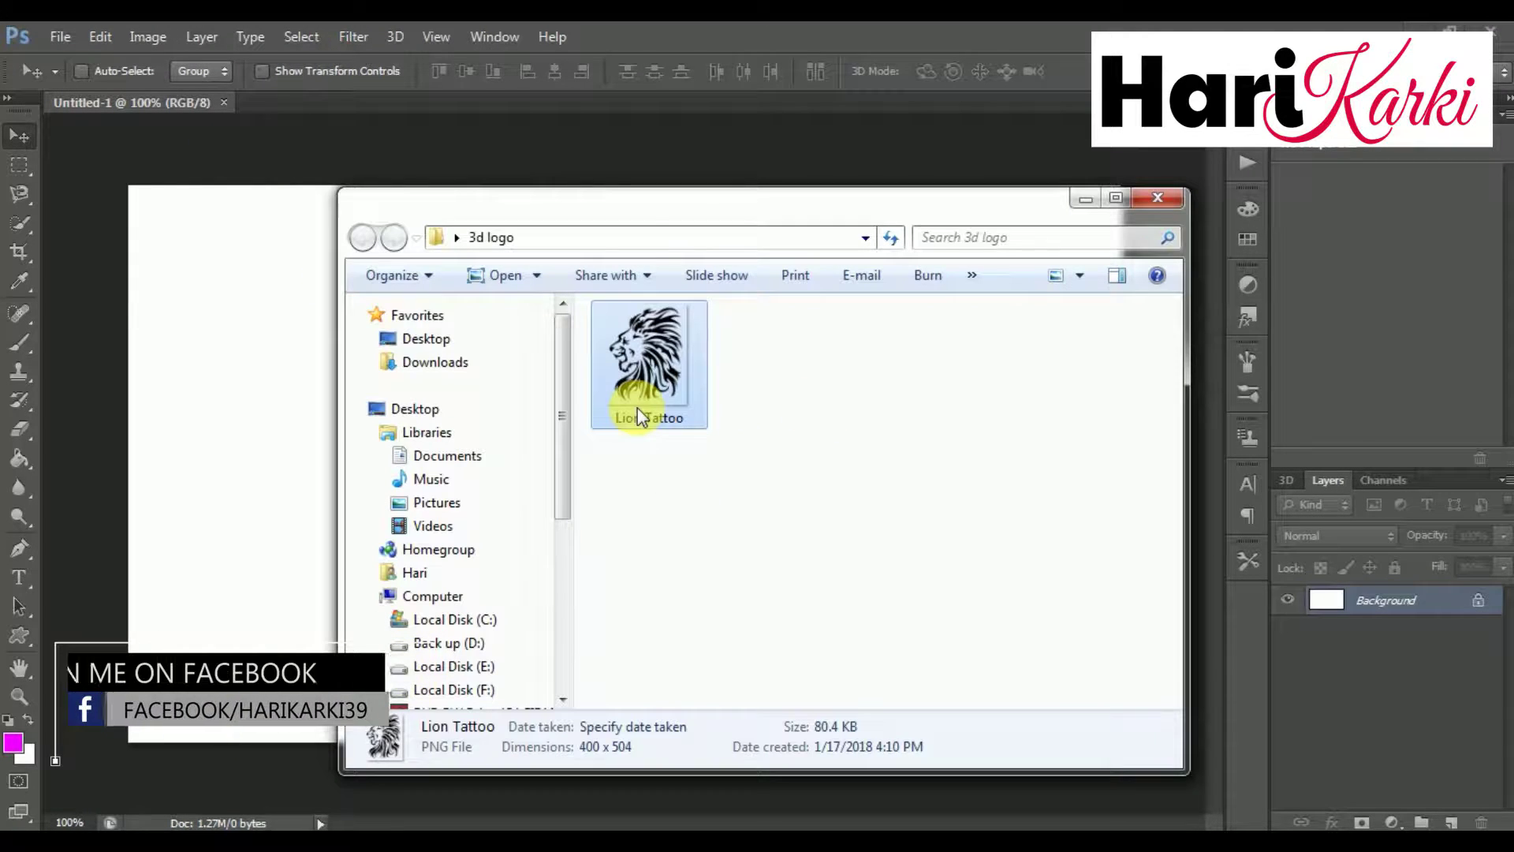
pyautogui.moveTo(629, 110); pyautogui.dragTo(639, 32)
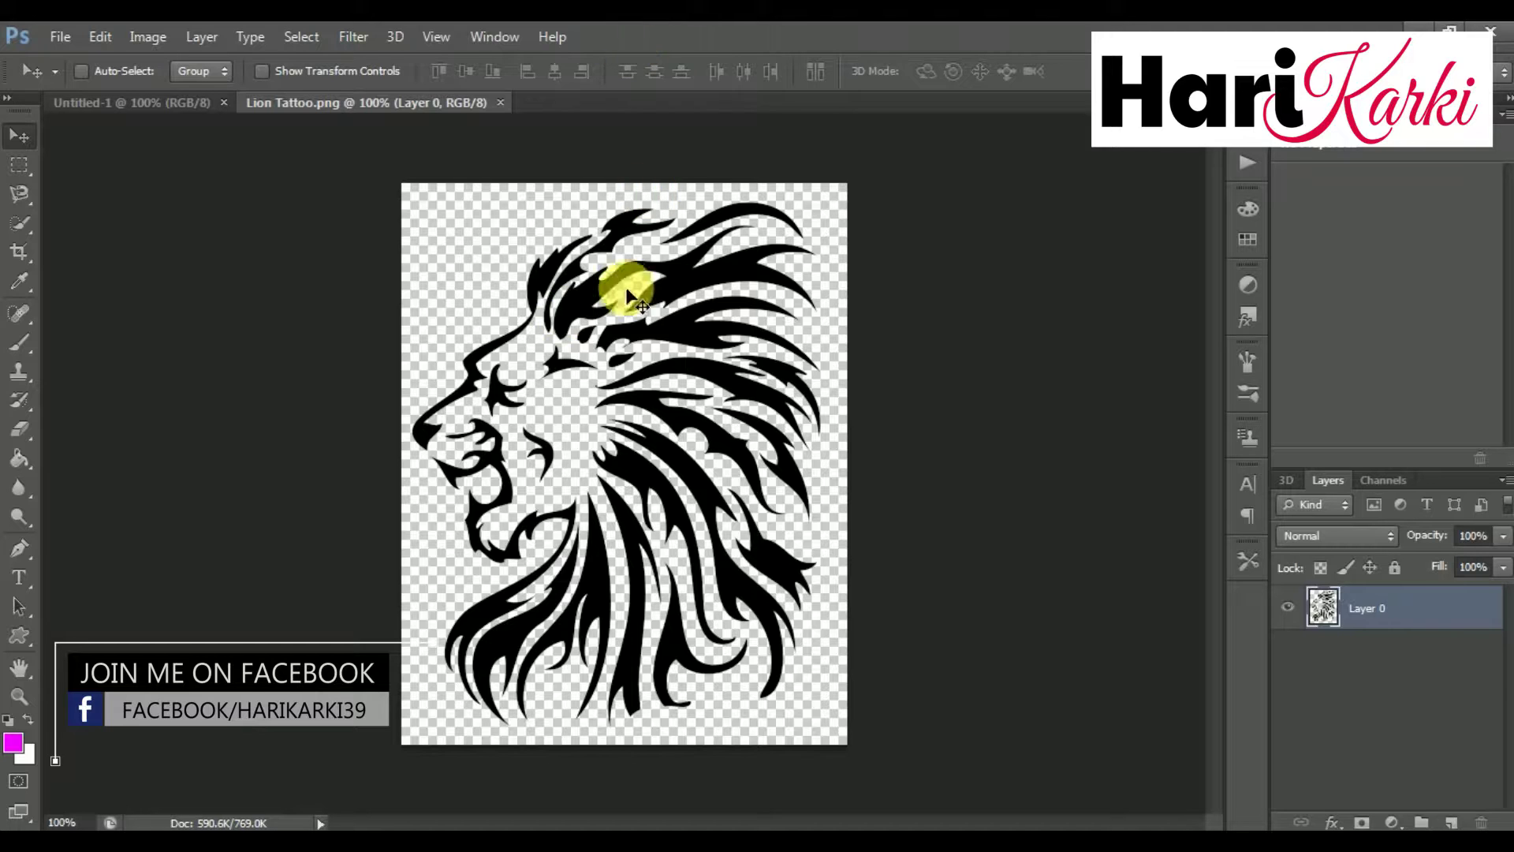
pyautogui.moveTo(590, 377); pyautogui.dragTo(500, 333)
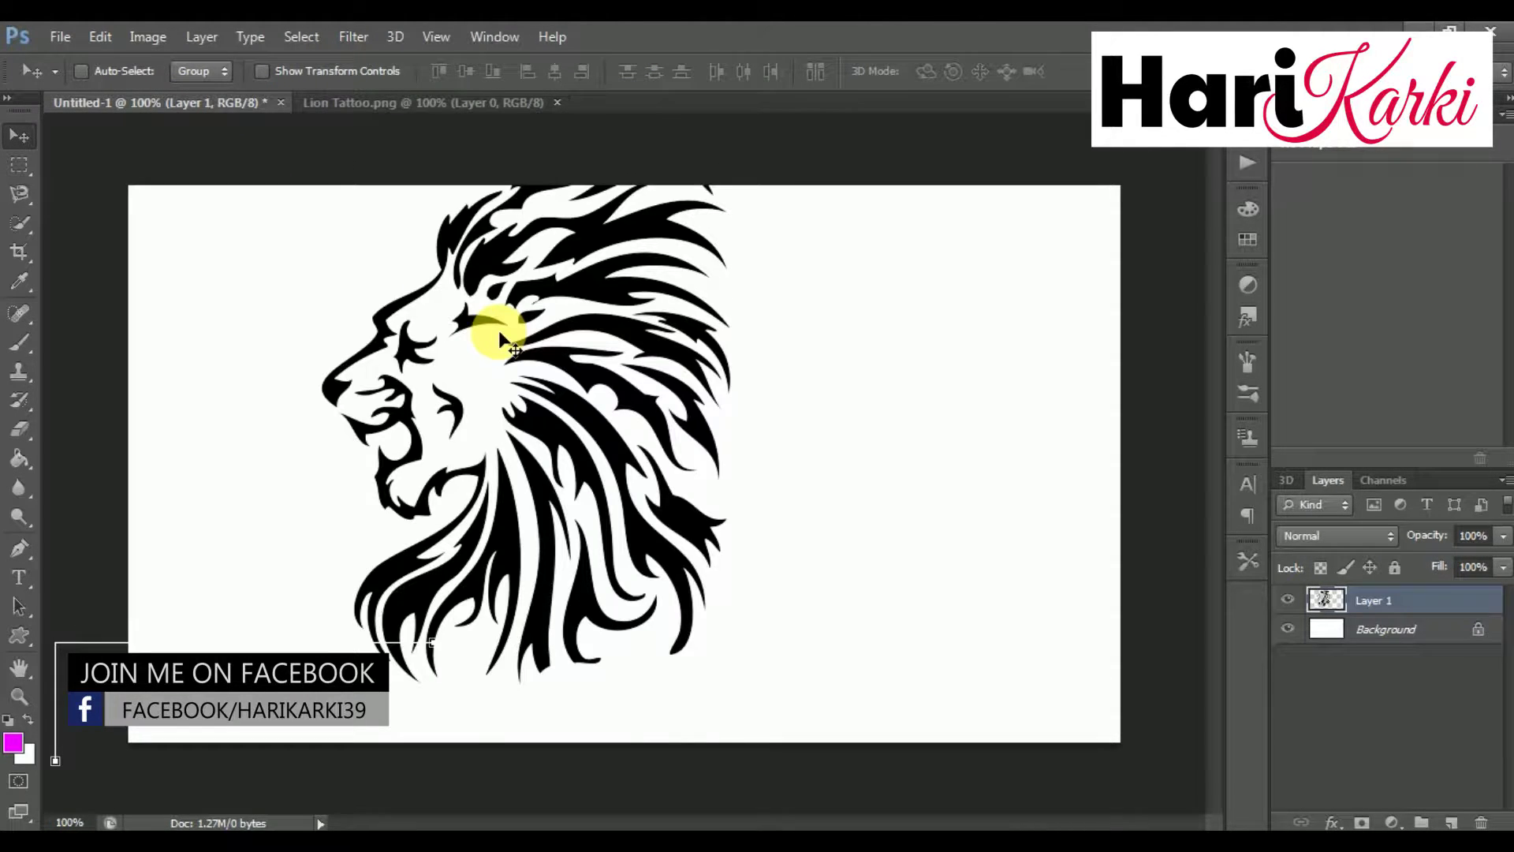
pyautogui.moveTo(517, 348); pyautogui.dragTo(546, 374)
# Scale the lion down in two passes and centre it on the canvas.
pyautogui.hotkey('ctrl', 't')
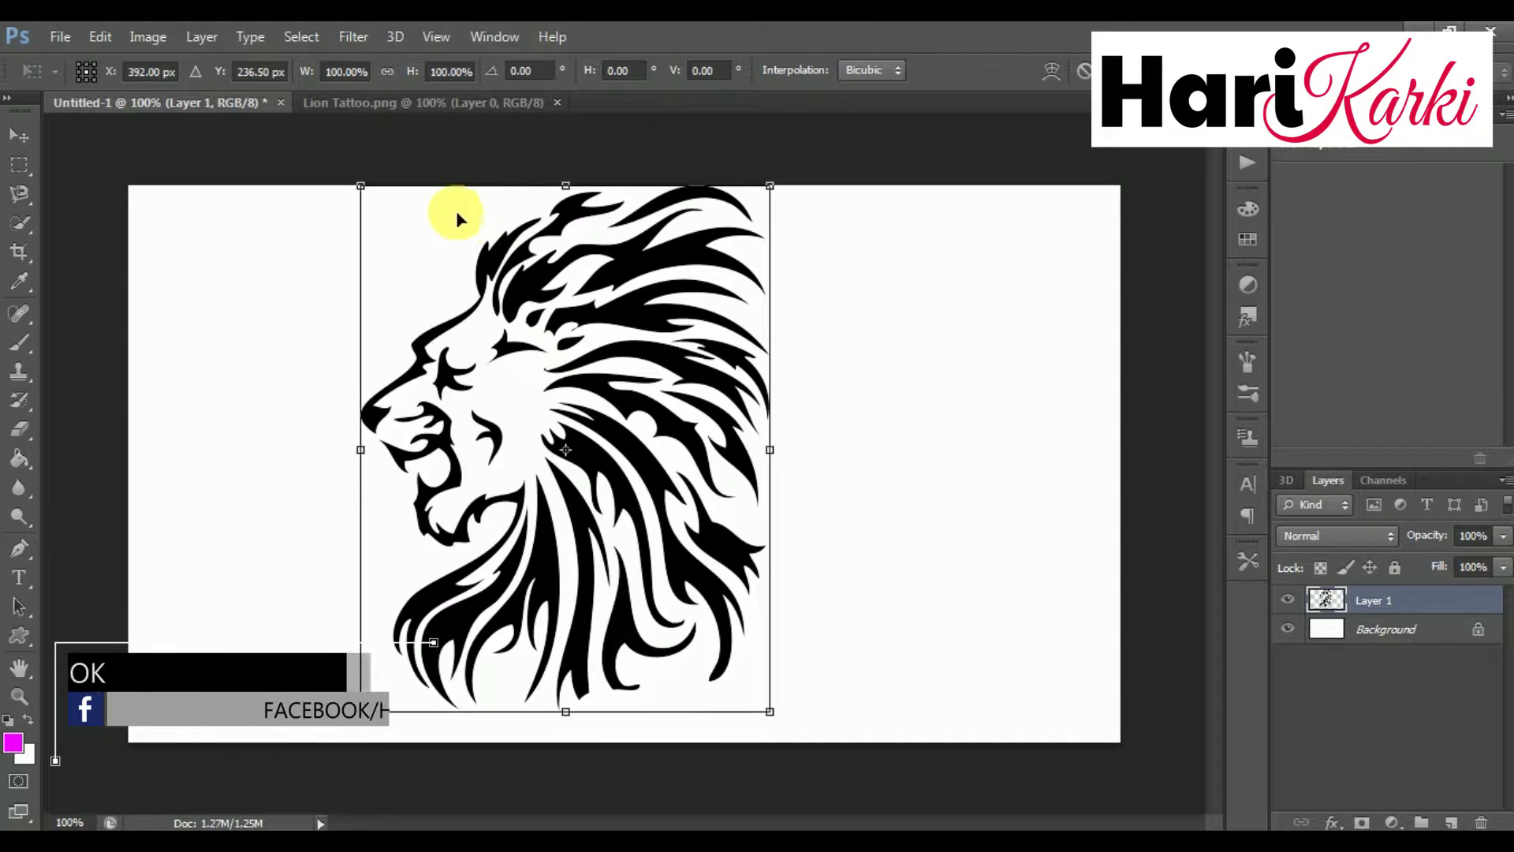
pyautogui.moveTo(360, 186); pyautogui.dragTo(445, 282)
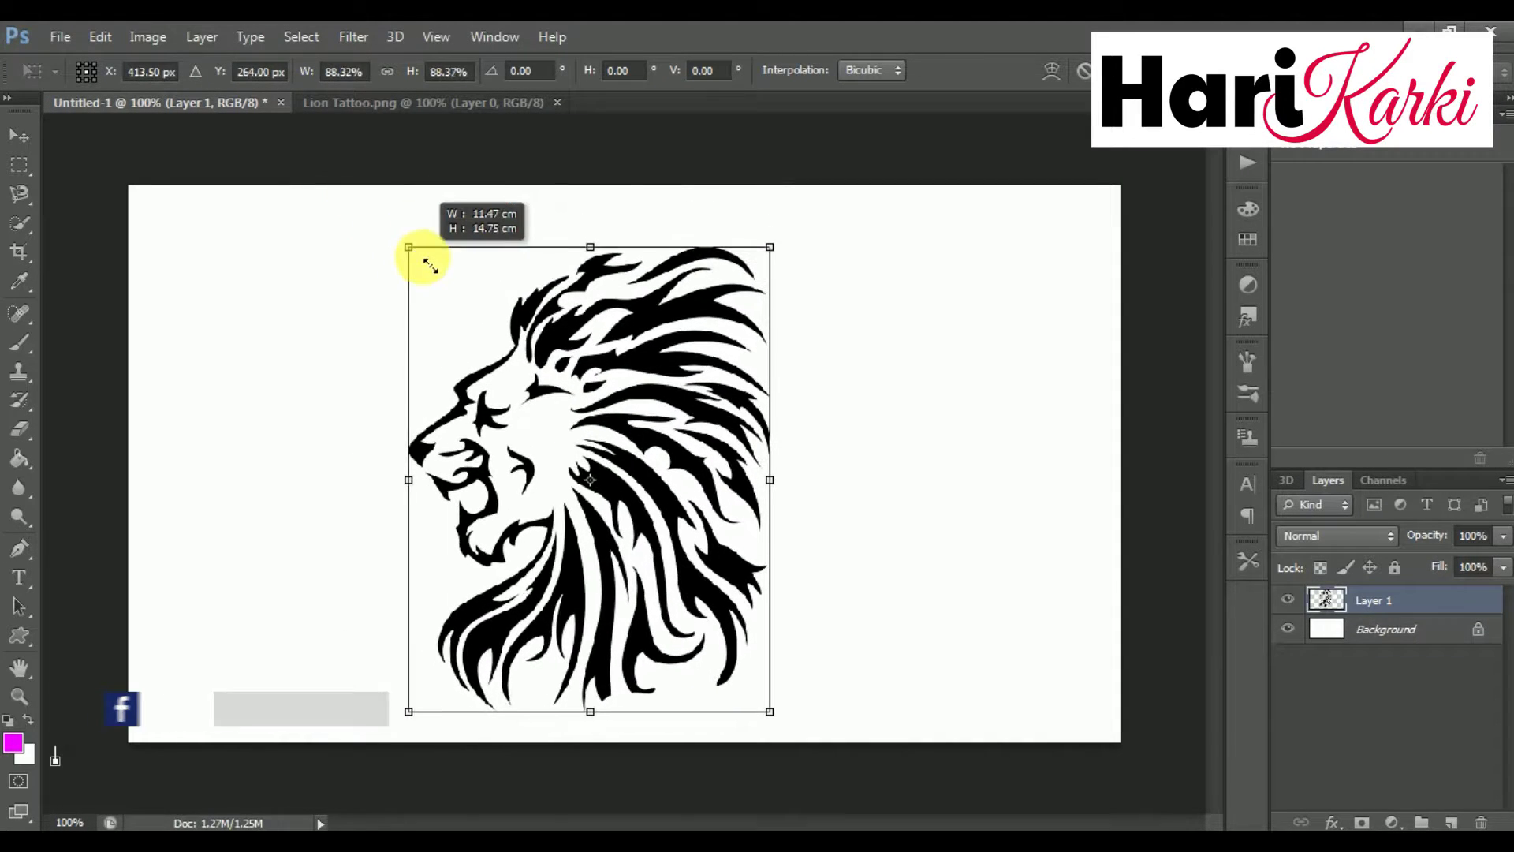
pyautogui.press('Return')
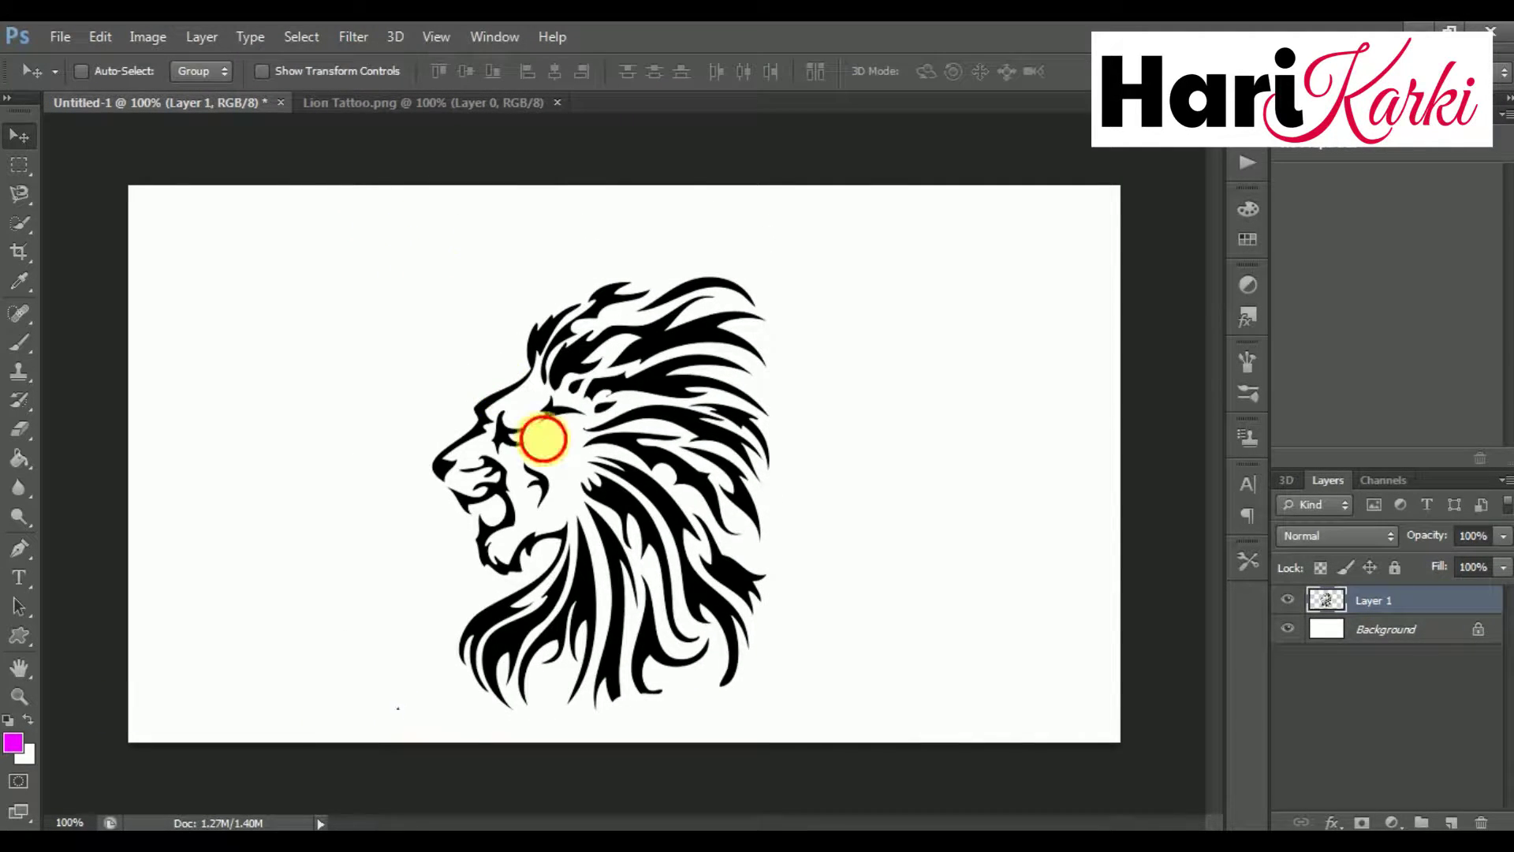
pyautogui.moveTo(543, 444); pyautogui.dragTo(547, 426)
pyautogui.hotkey('ctrl', 't')
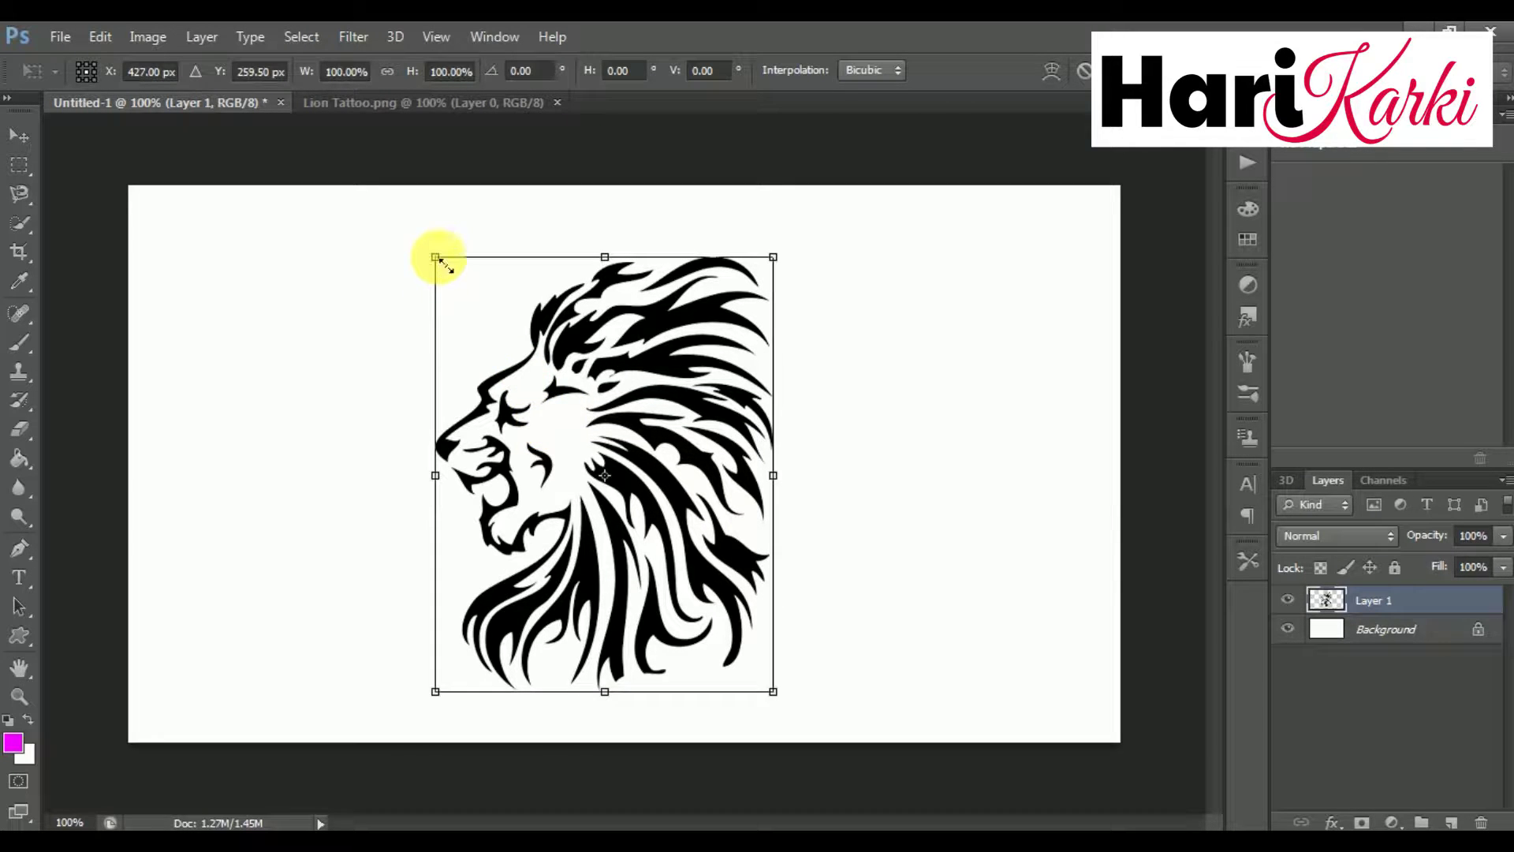
pyautogui.moveTo(439, 261); pyautogui.dragTo(465, 298)
pyautogui.press('Return')
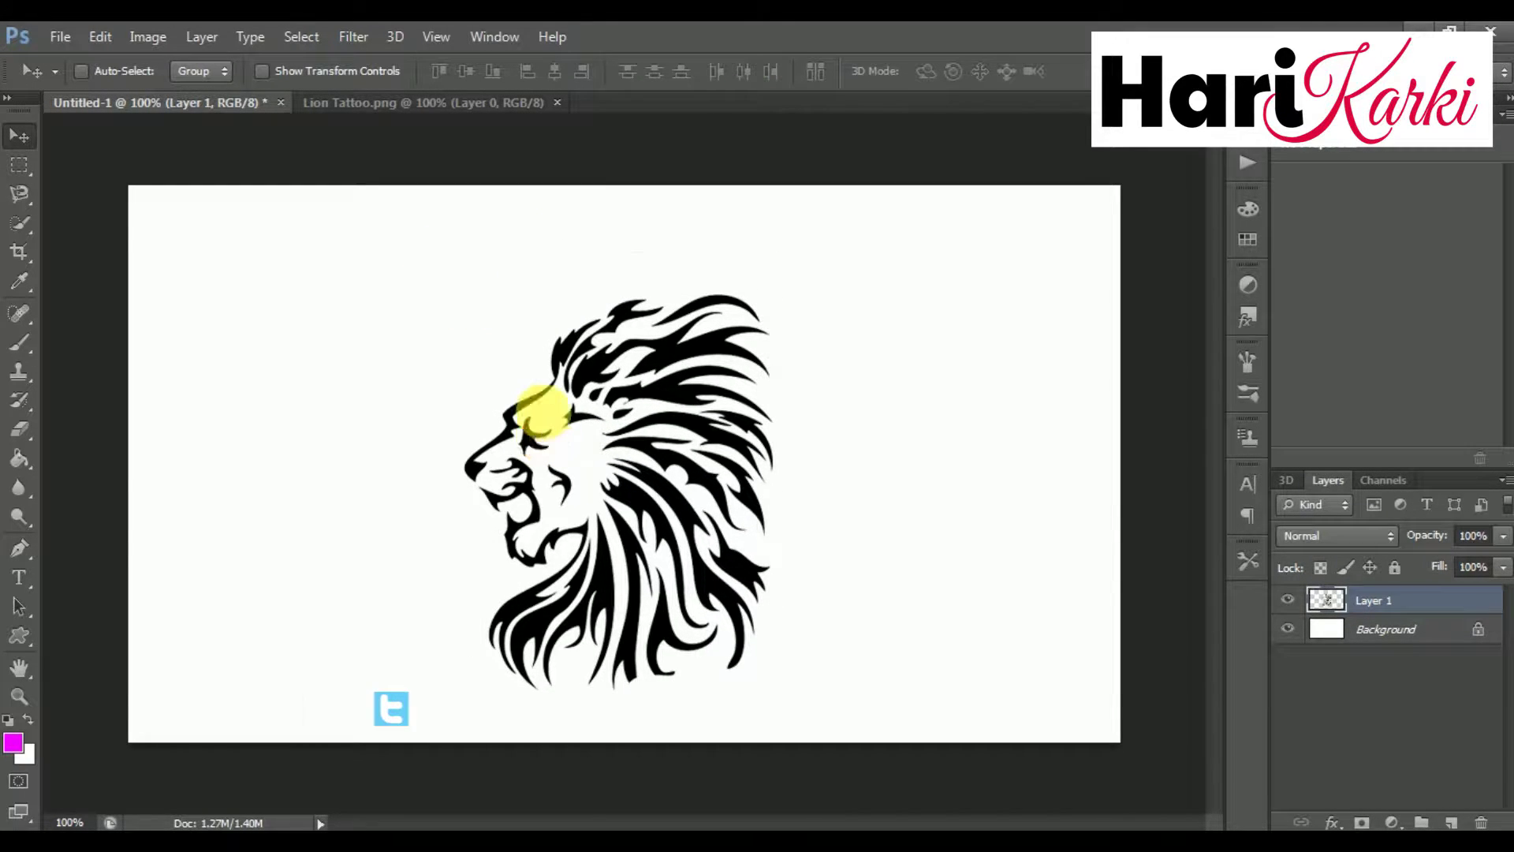
pyautogui.moveTo(543, 411); pyautogui.dragTo(540, 365)
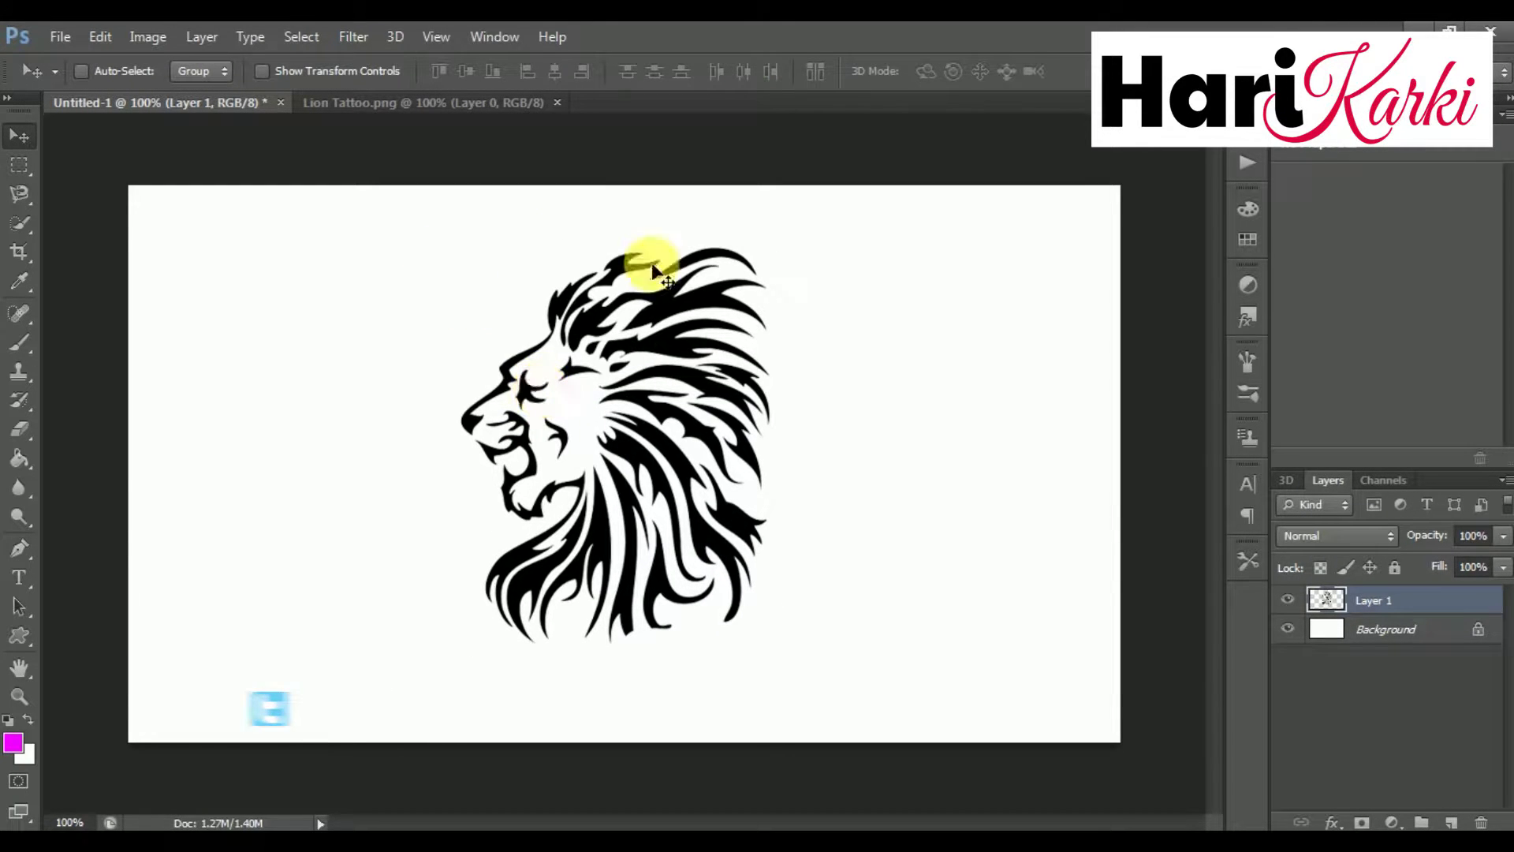
# Extrude the lion layer into 3D and give its front inflation material an orange FF9900 diffuse.
pyautogui.rightClick(1365, 603)
pyautogui.moveTo(1006, 168)
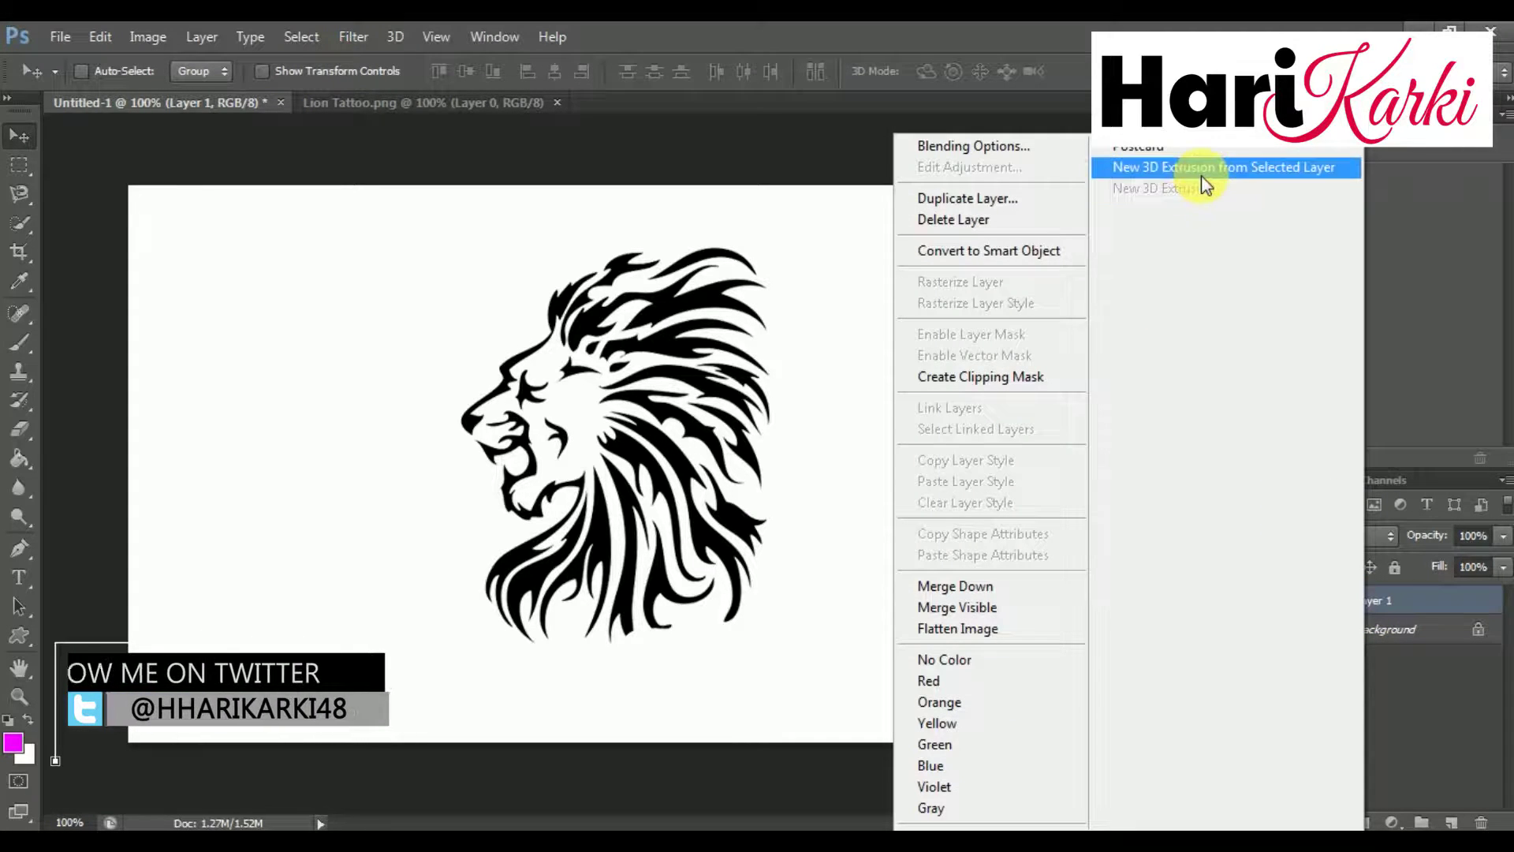
pyautogui.click(1200, 175)
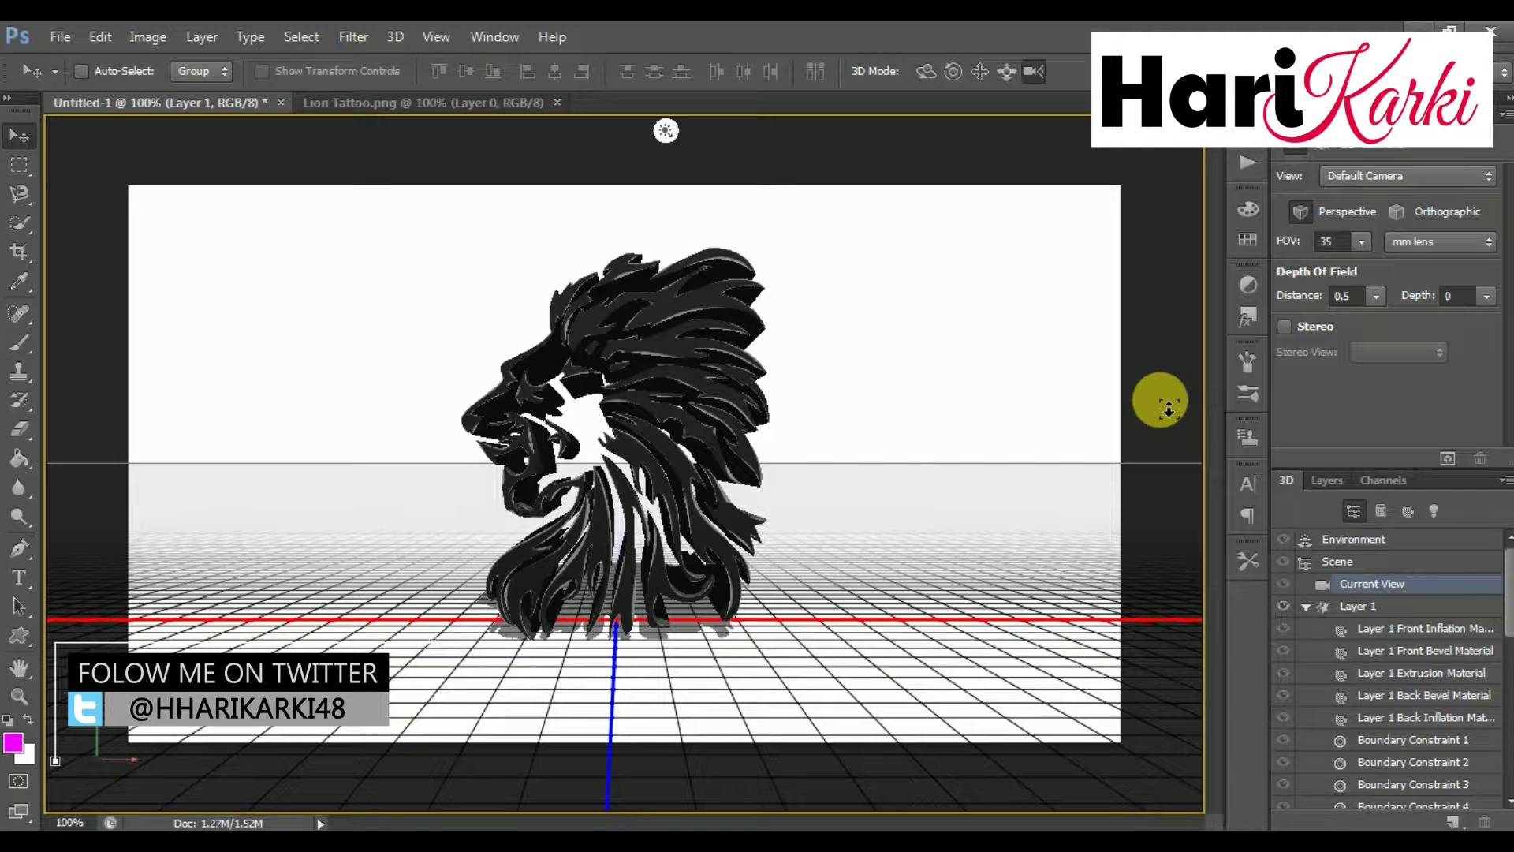
pyautogui.click(1356, 631)
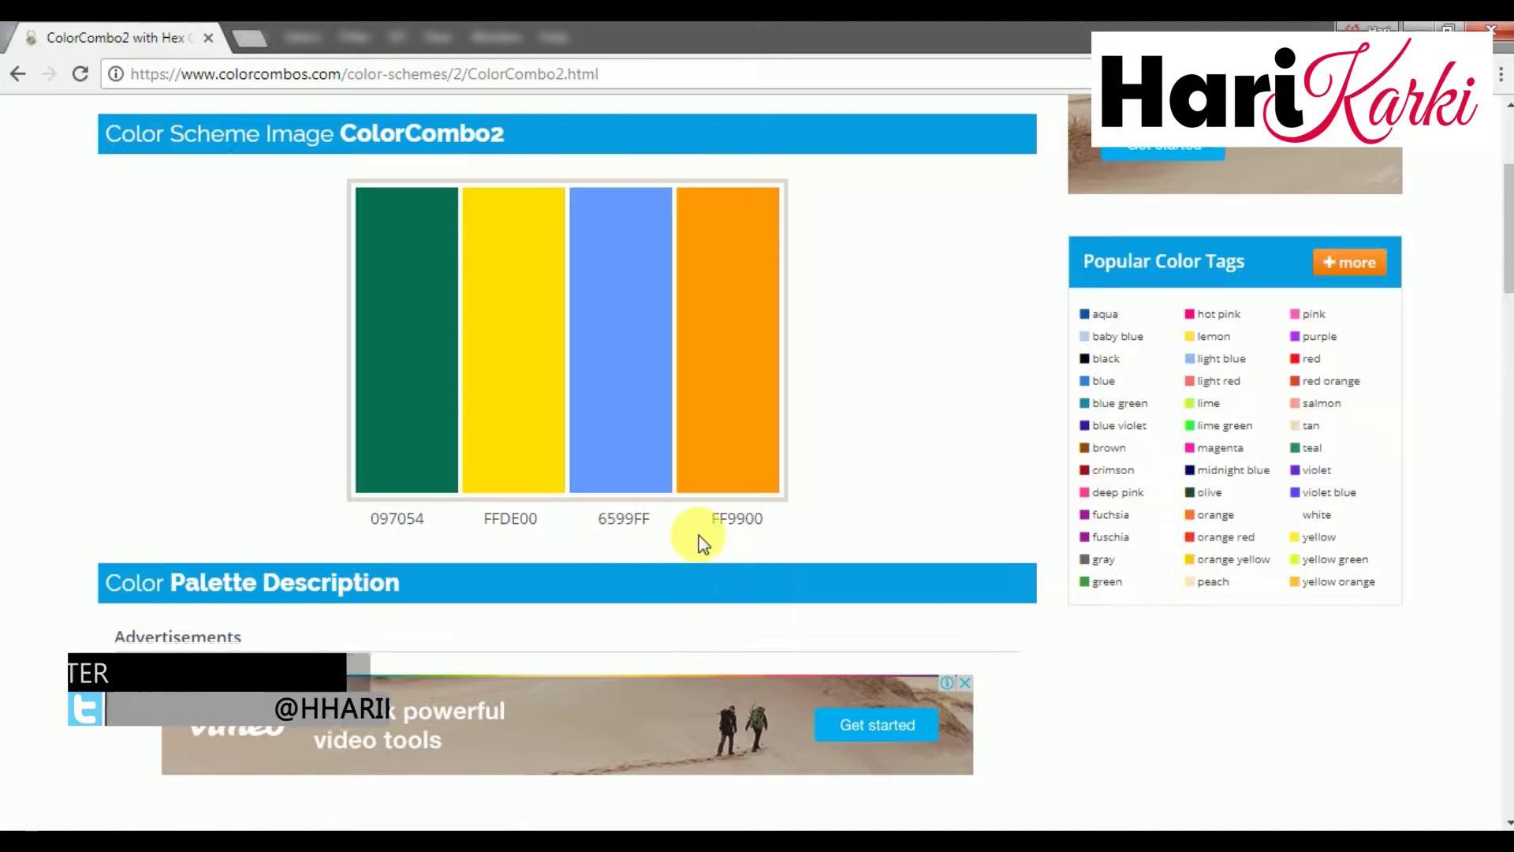
pyautogui.doubleClick(737, 518)
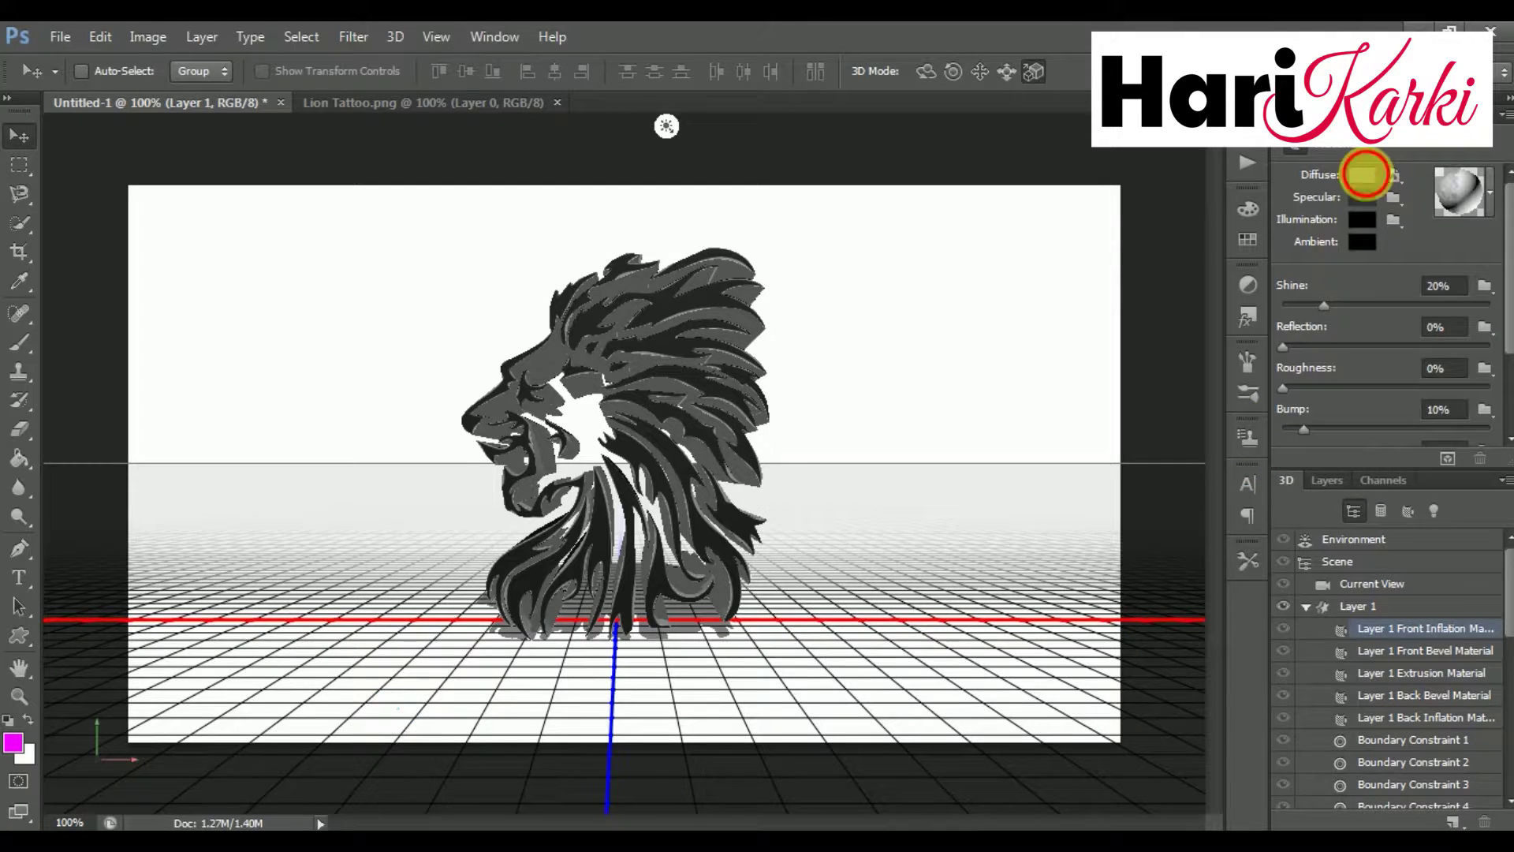
pyautogui.click(1371, 177)
pyautogui.click(1375, 646)
pyautogui.write('FF9900')
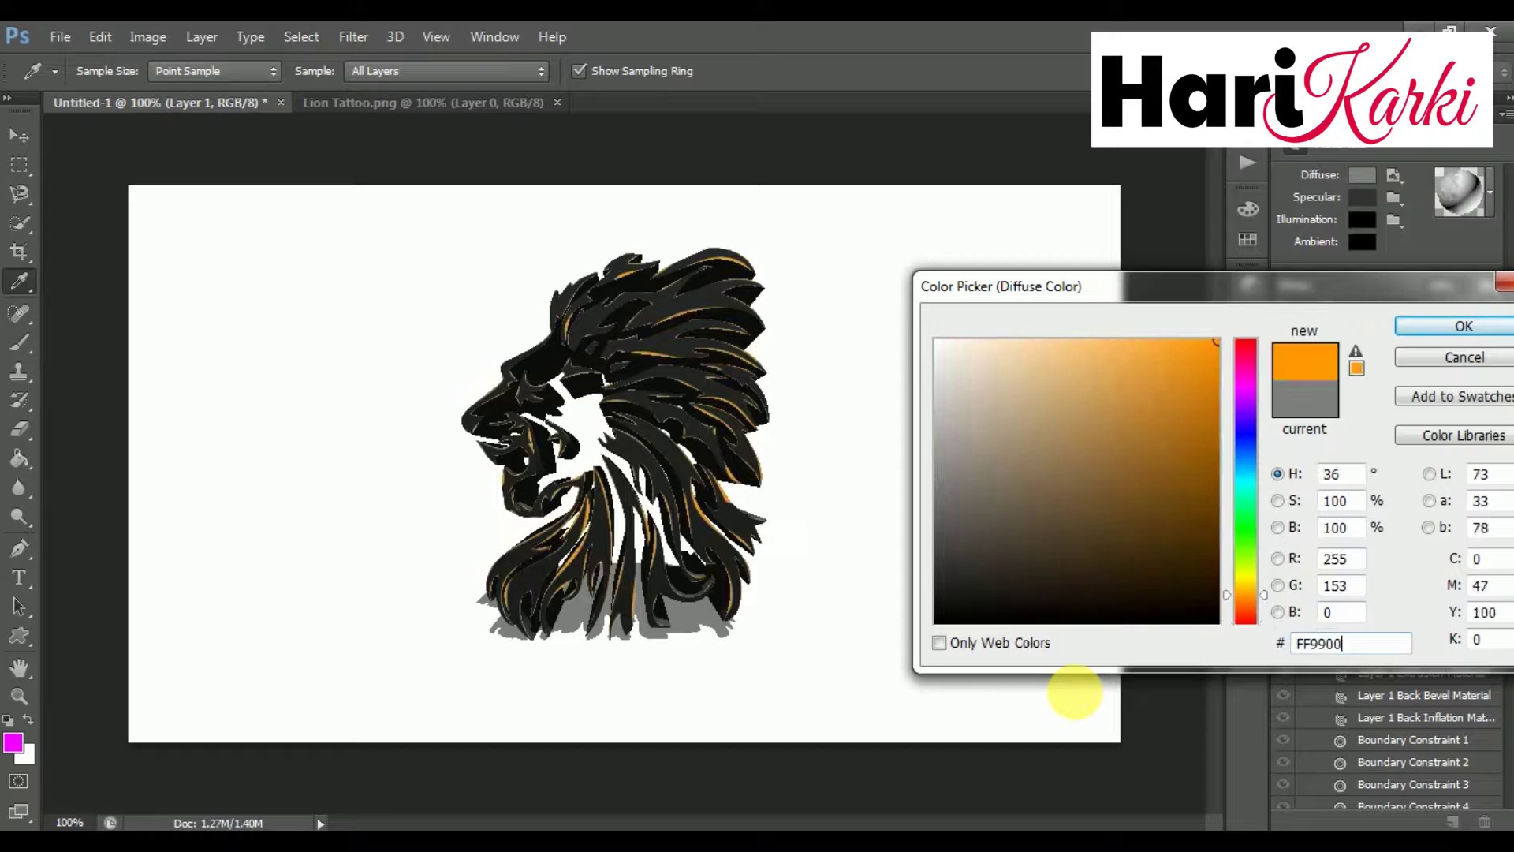
pyautogui.click(1397, 327)
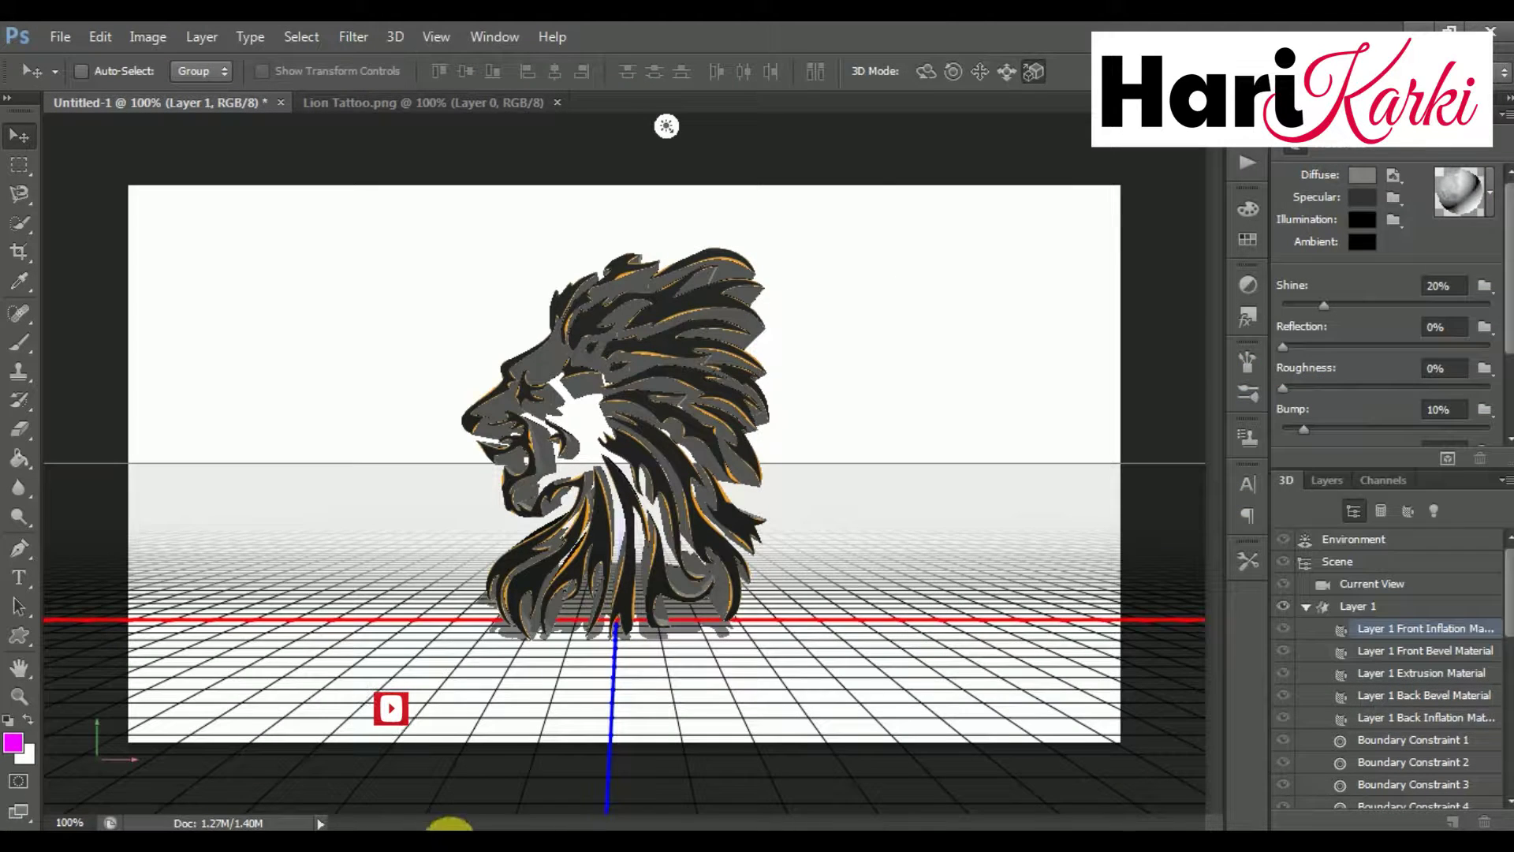
# Set the extrusion material's diffuse to yellow FFDE00 and select the Background layer.
pyautogui.click(1396, 672)
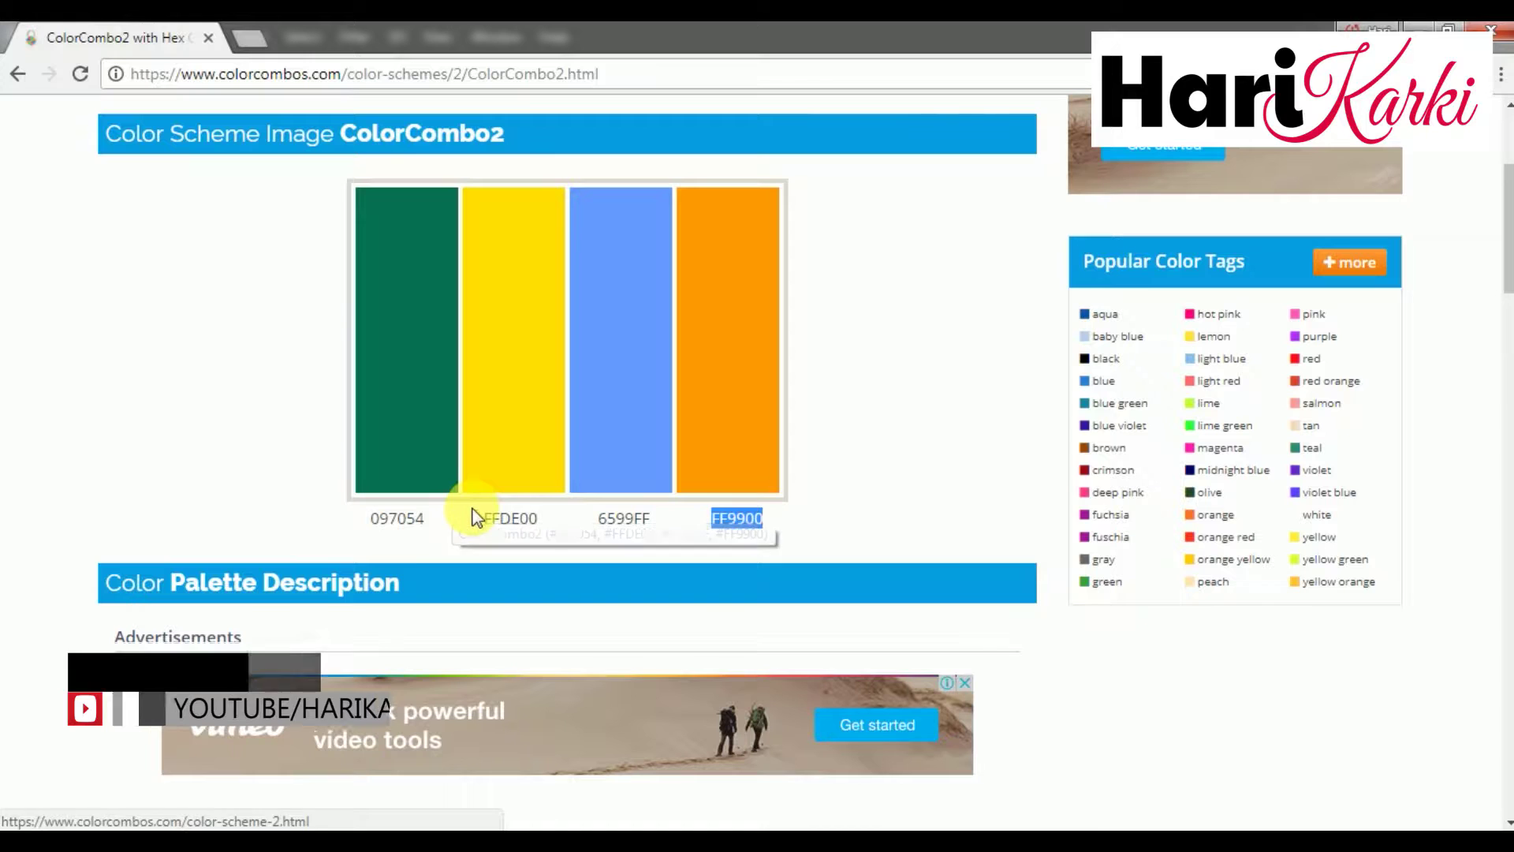
pyautogui.doubleClick(513, 519)
pyautogui.hotkey('ctrl', 'c')
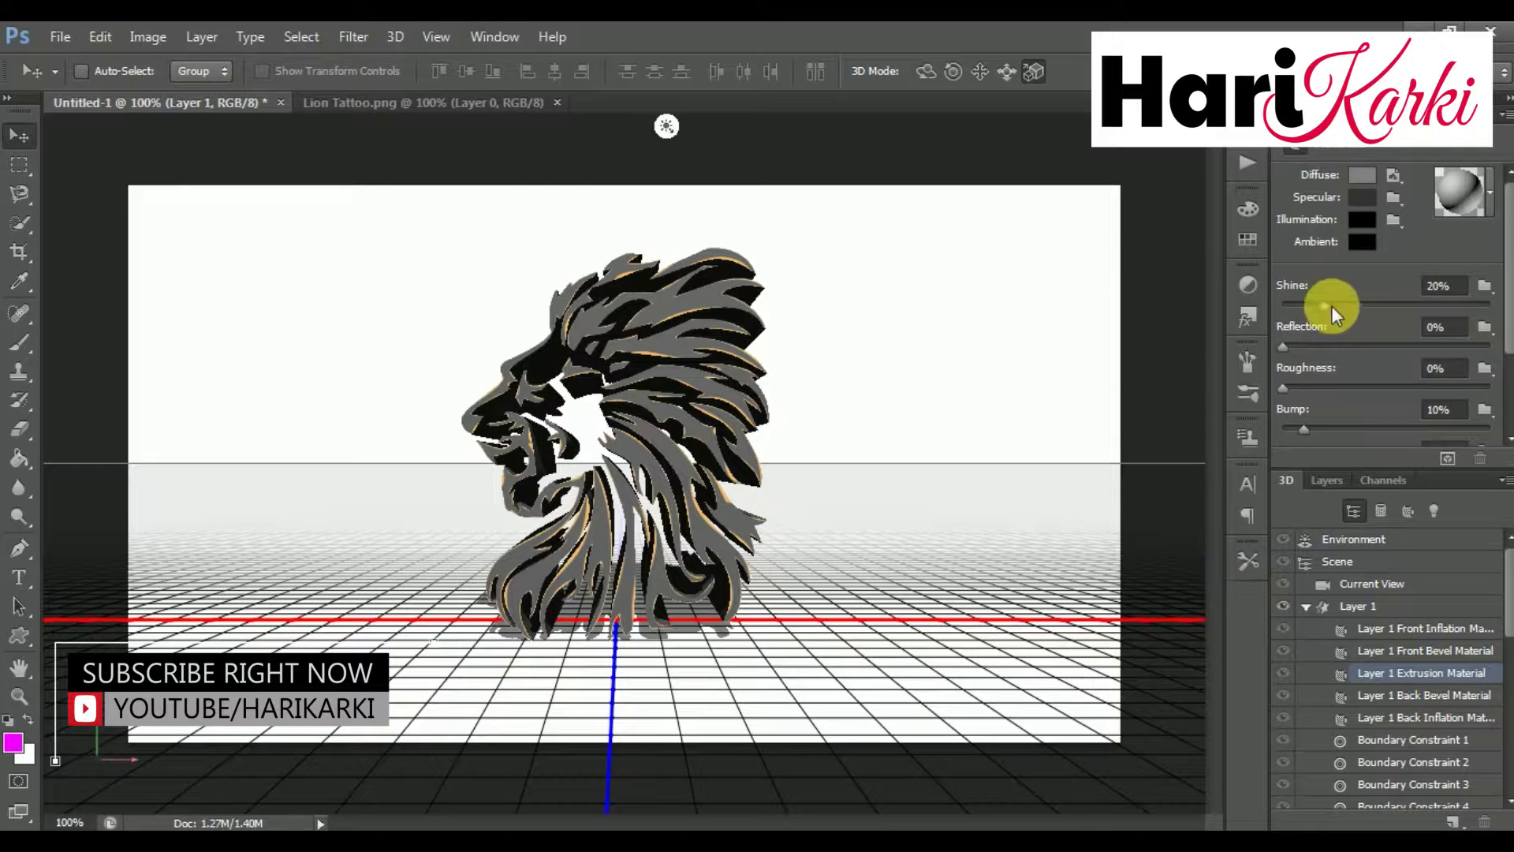
pyautogui.click(1367, 177)
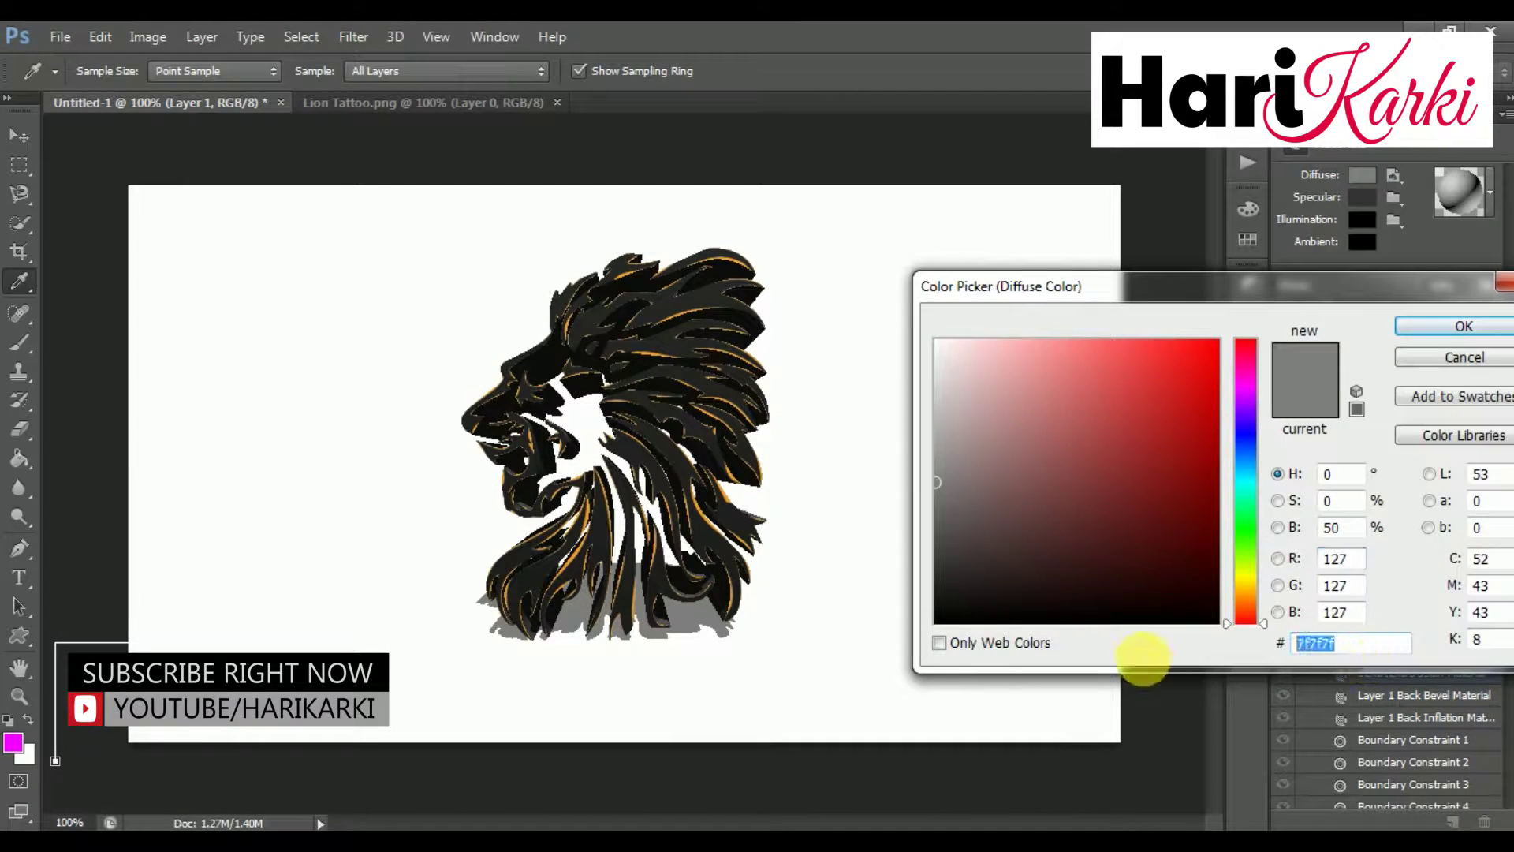
pyautogui.hotkey('ctrl', 'v')
pyautogui.click(1404, 328)
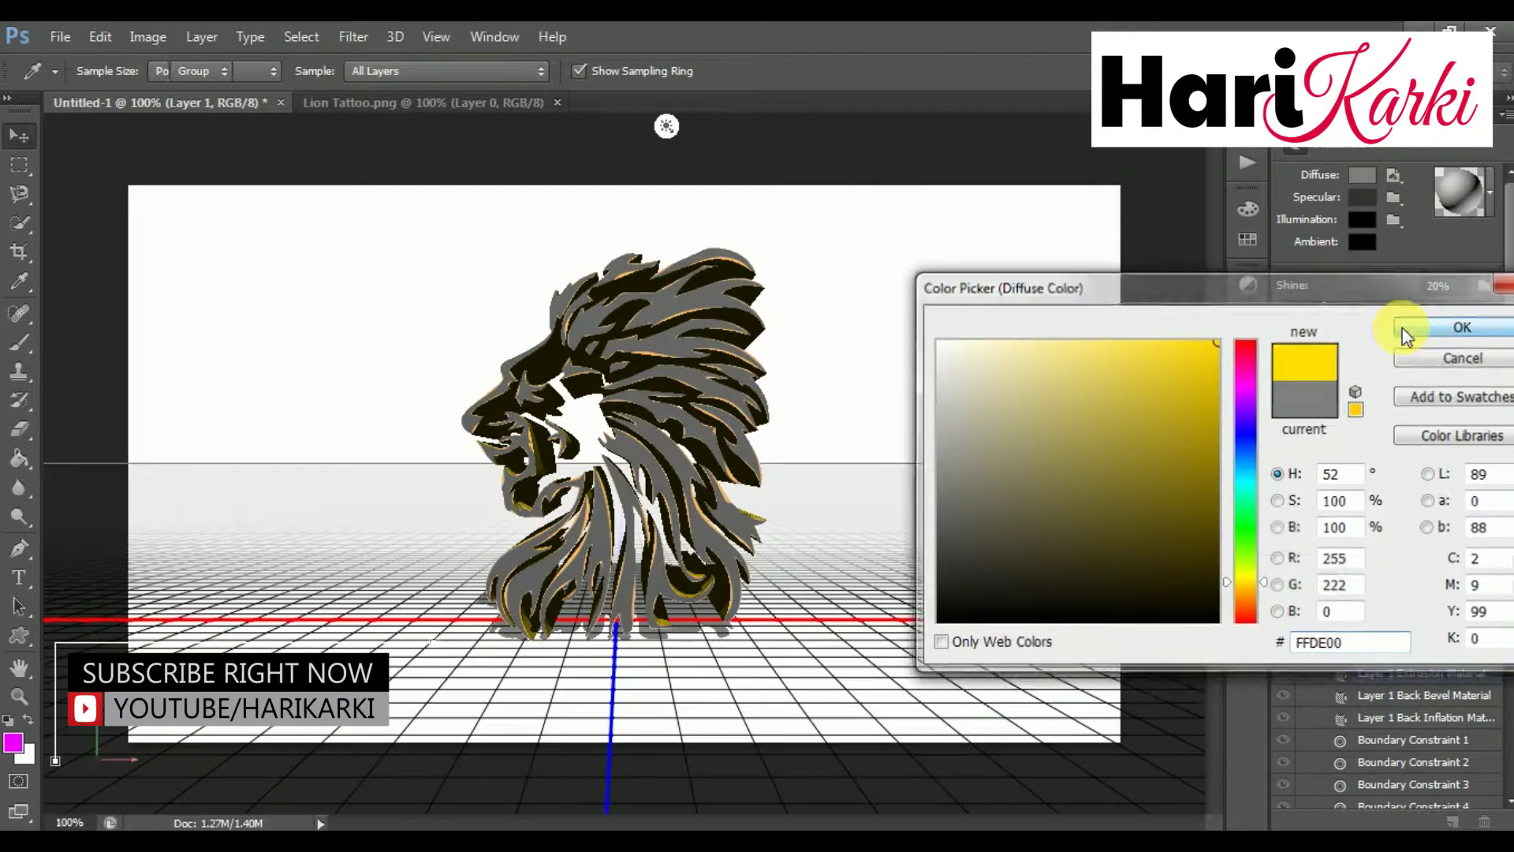
pyautogui.click(1331, 486)
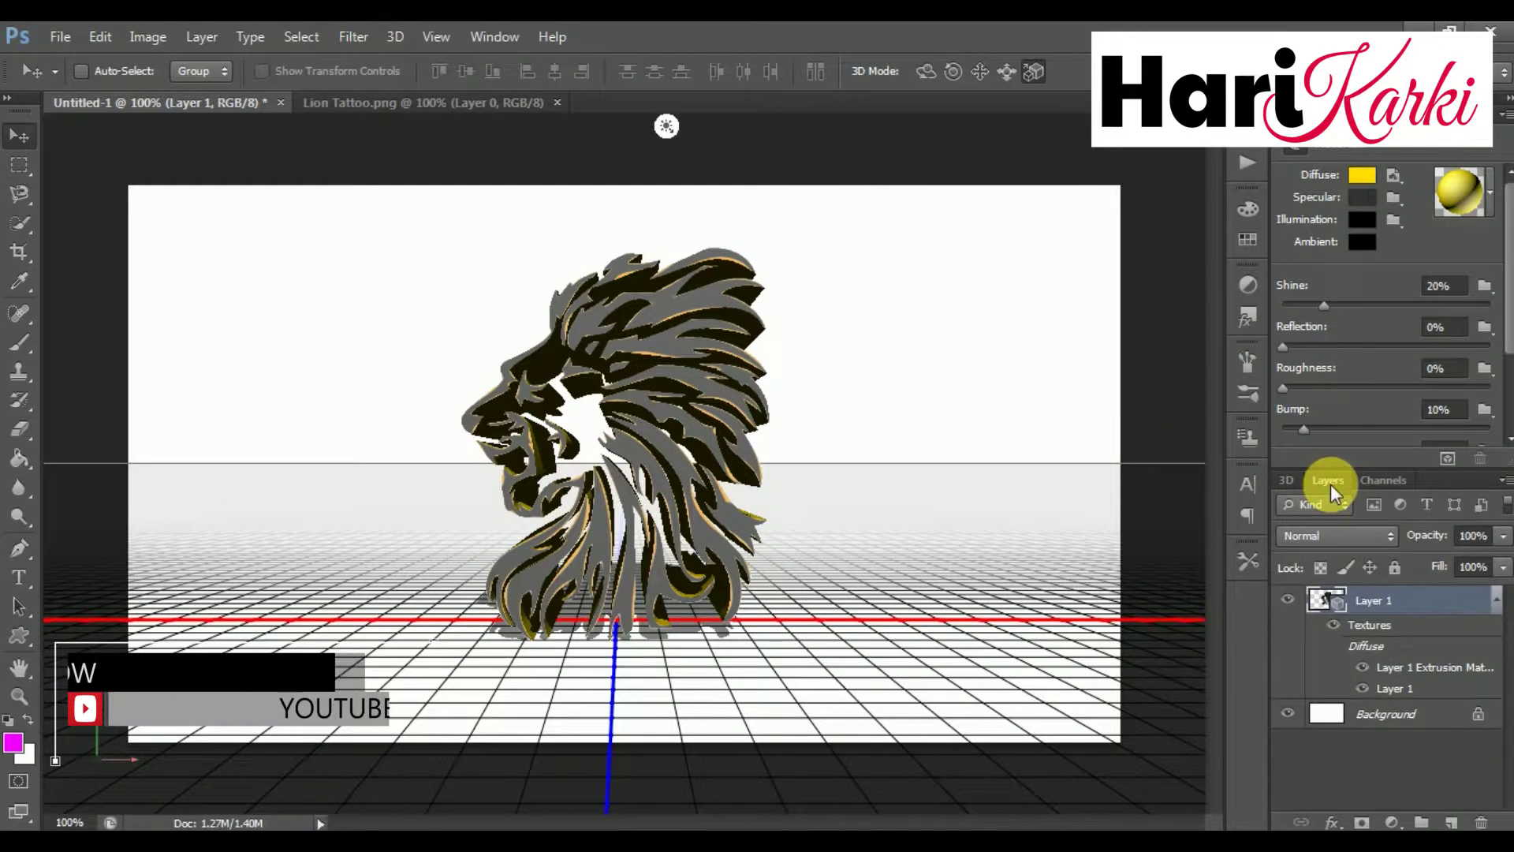
pyautogui.click(1403, 713)
# Turn the Background into a 3D postcard and select it together with the lion layer.
pyautogui.rightClick(1408, 714)
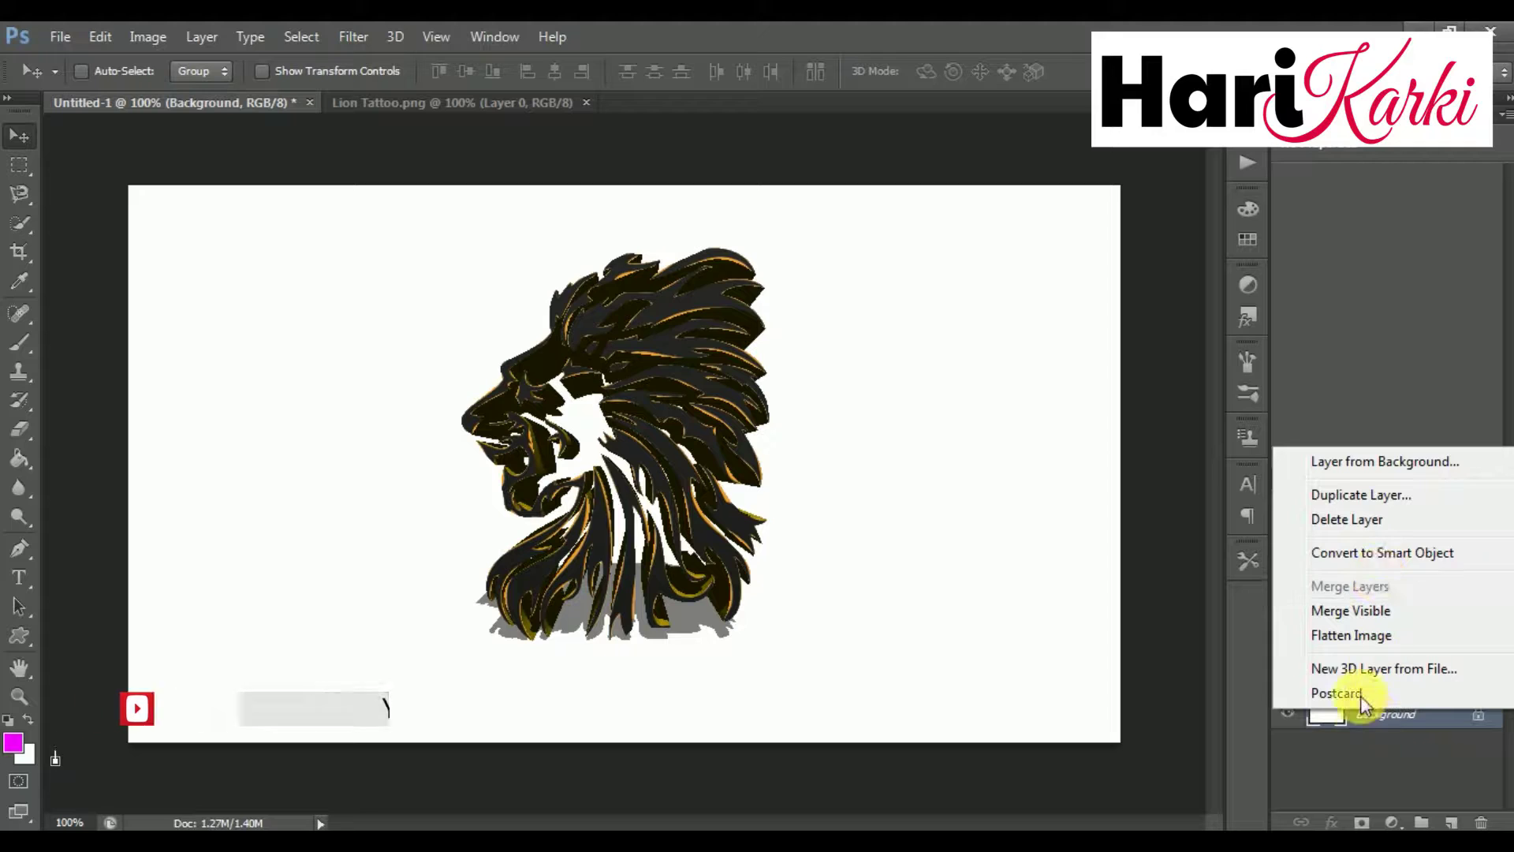
pyautogui.click(1375, 710)
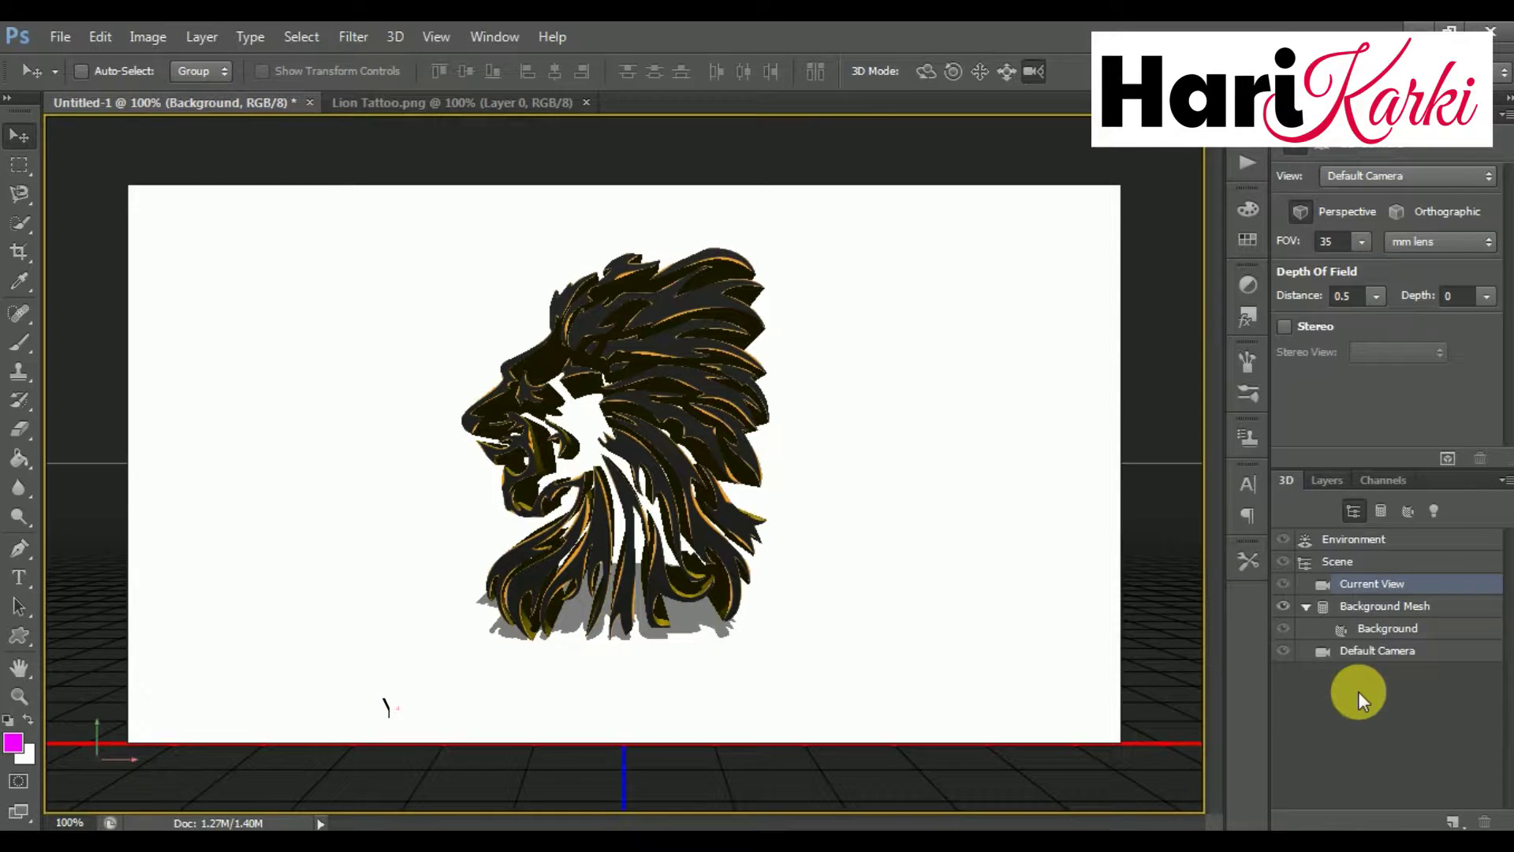
pyautogui.click(1329, 481)
pyautogui.keyDown('shift'); pyautogui.click(1384, 618); pyautogui.keyUp('shift')
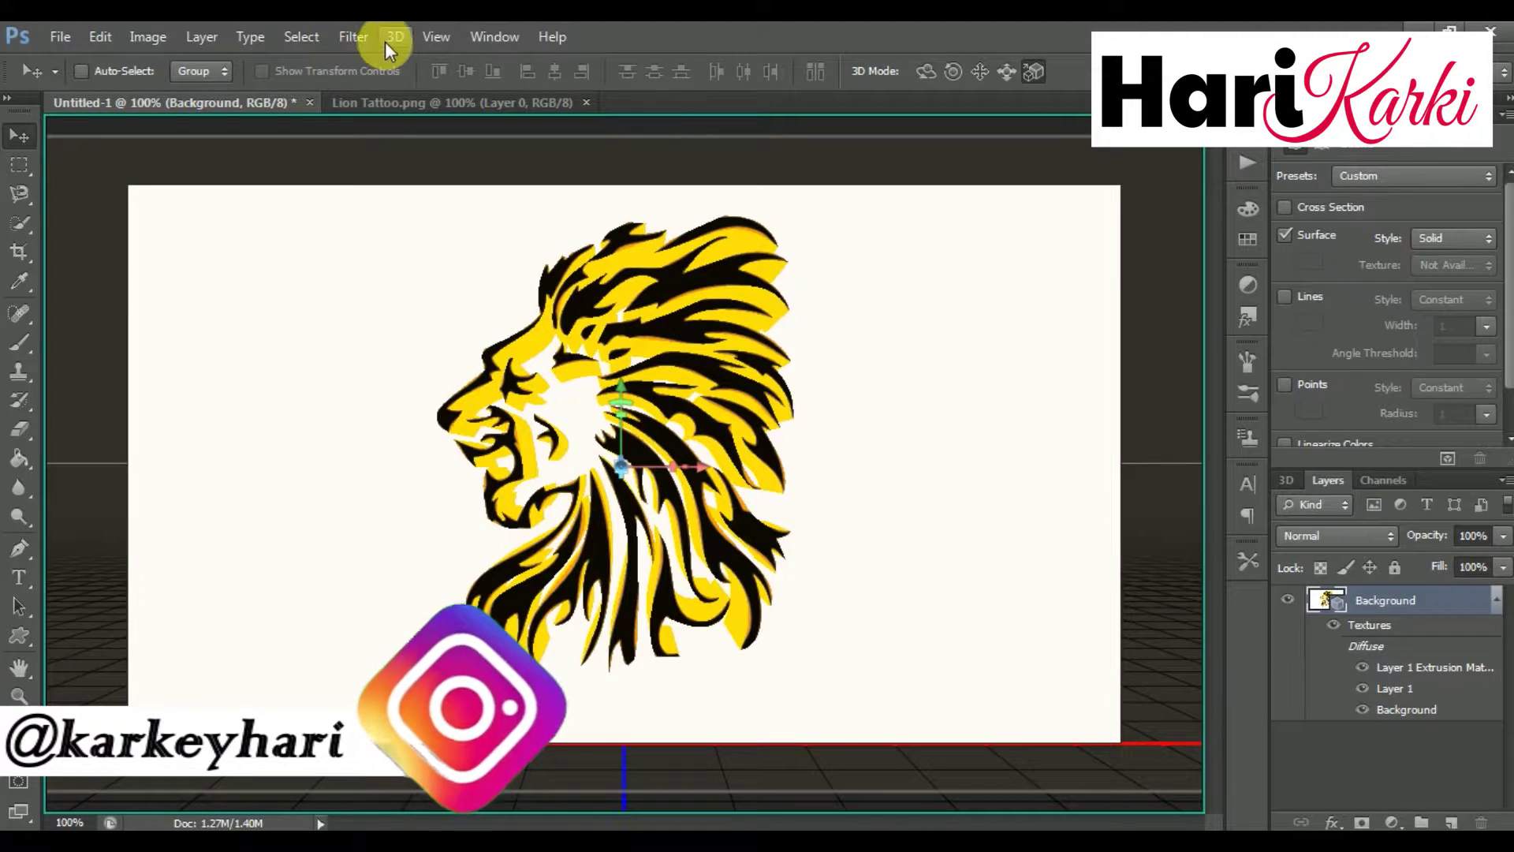
# Render the 3D lion scene, stopping the render once it has run.
pyautogui.click(394, 37)
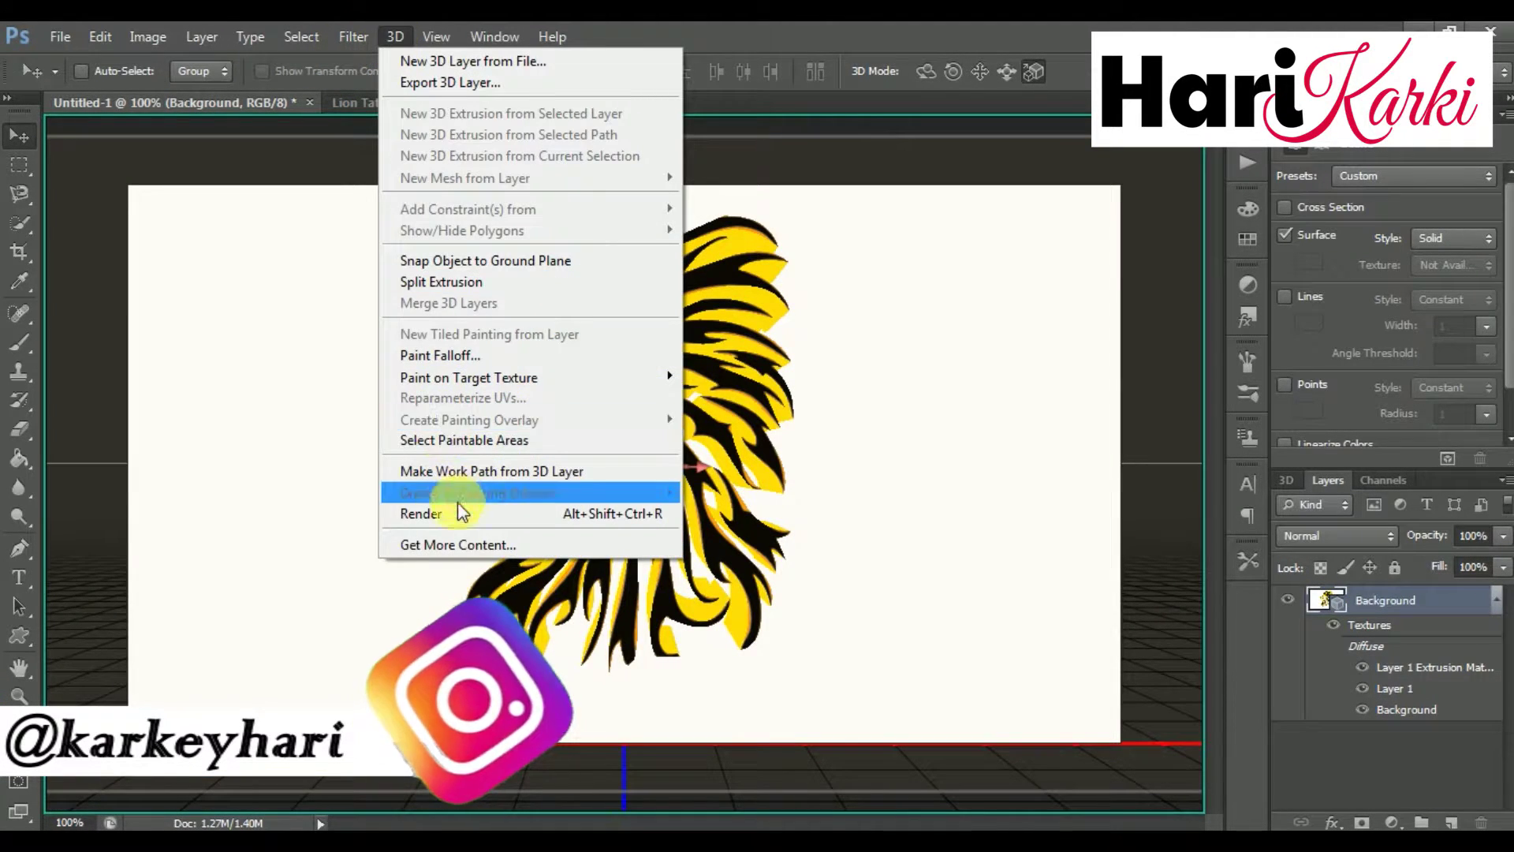
pyautogui.click(458, 512)
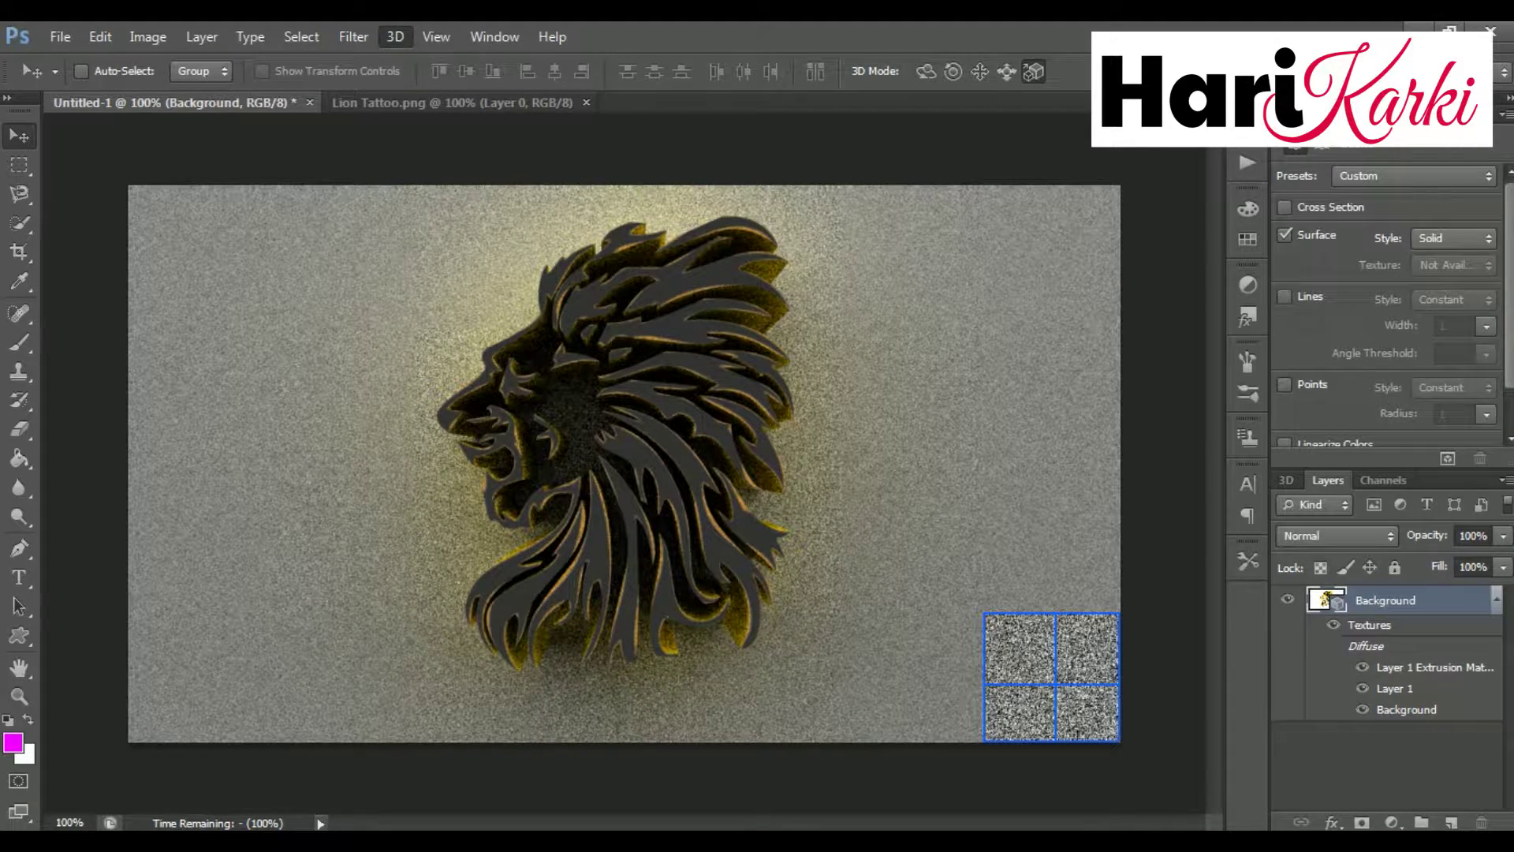
pyautogui.click(709, 701)
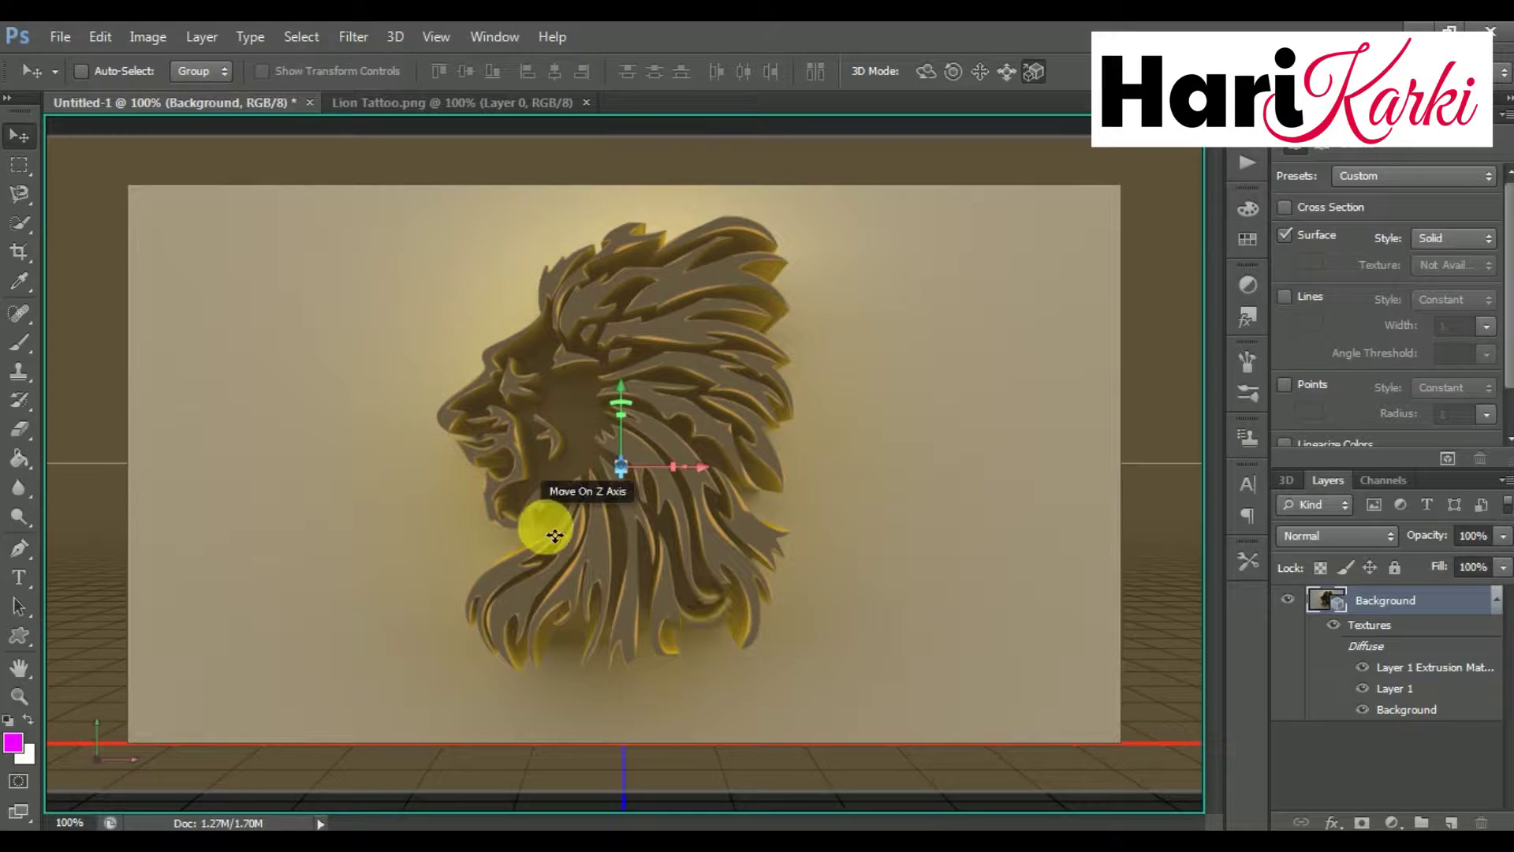
# Rasterize the 3D lion layer and duplicate the result as Background copy.
pyautogui.rightClick(1384, 609)
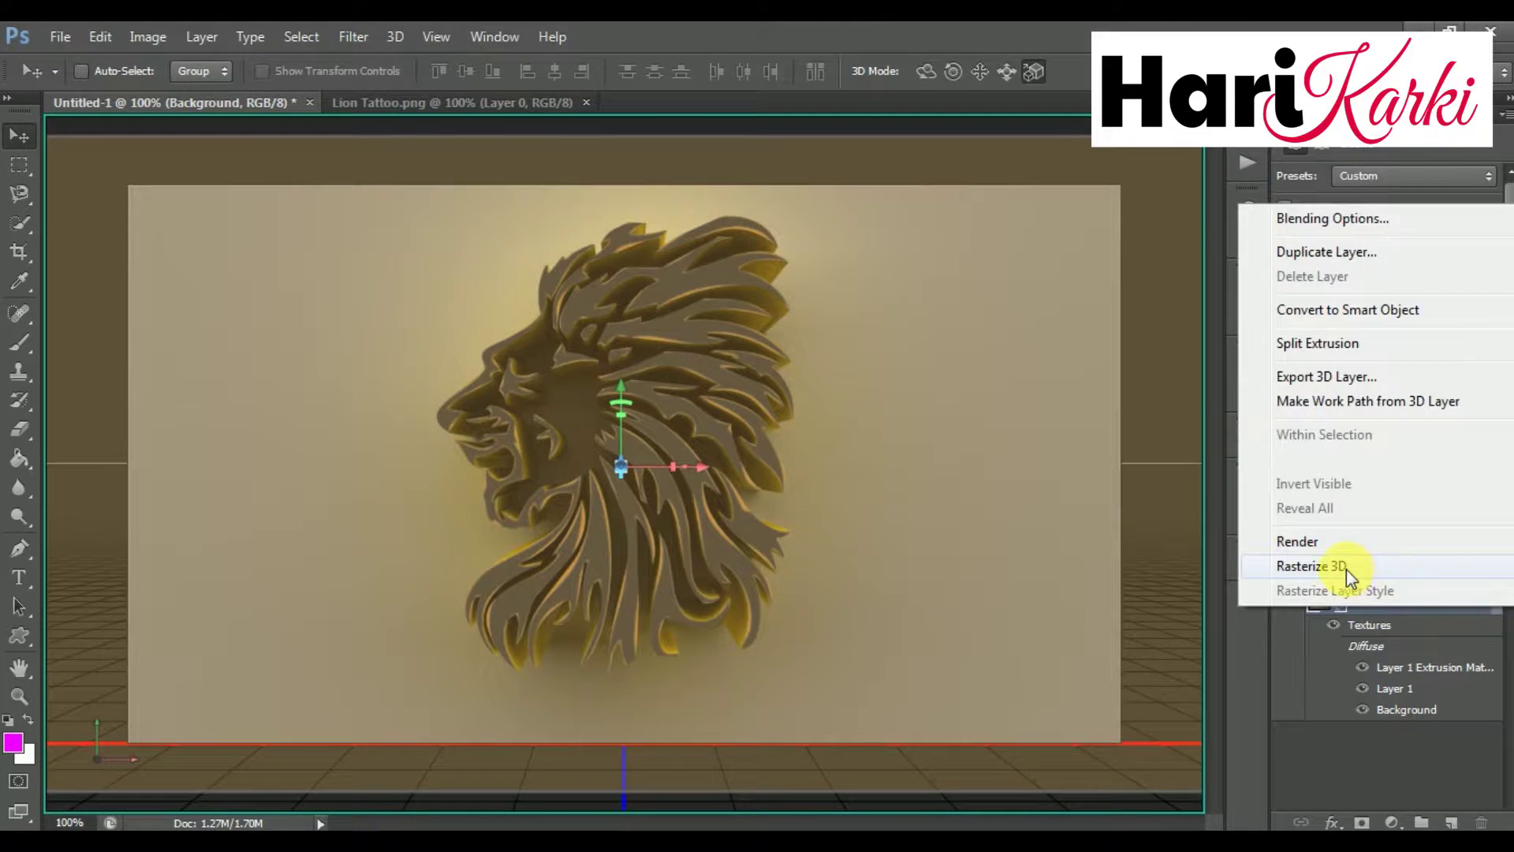
pyautogui.click(1346, 569)
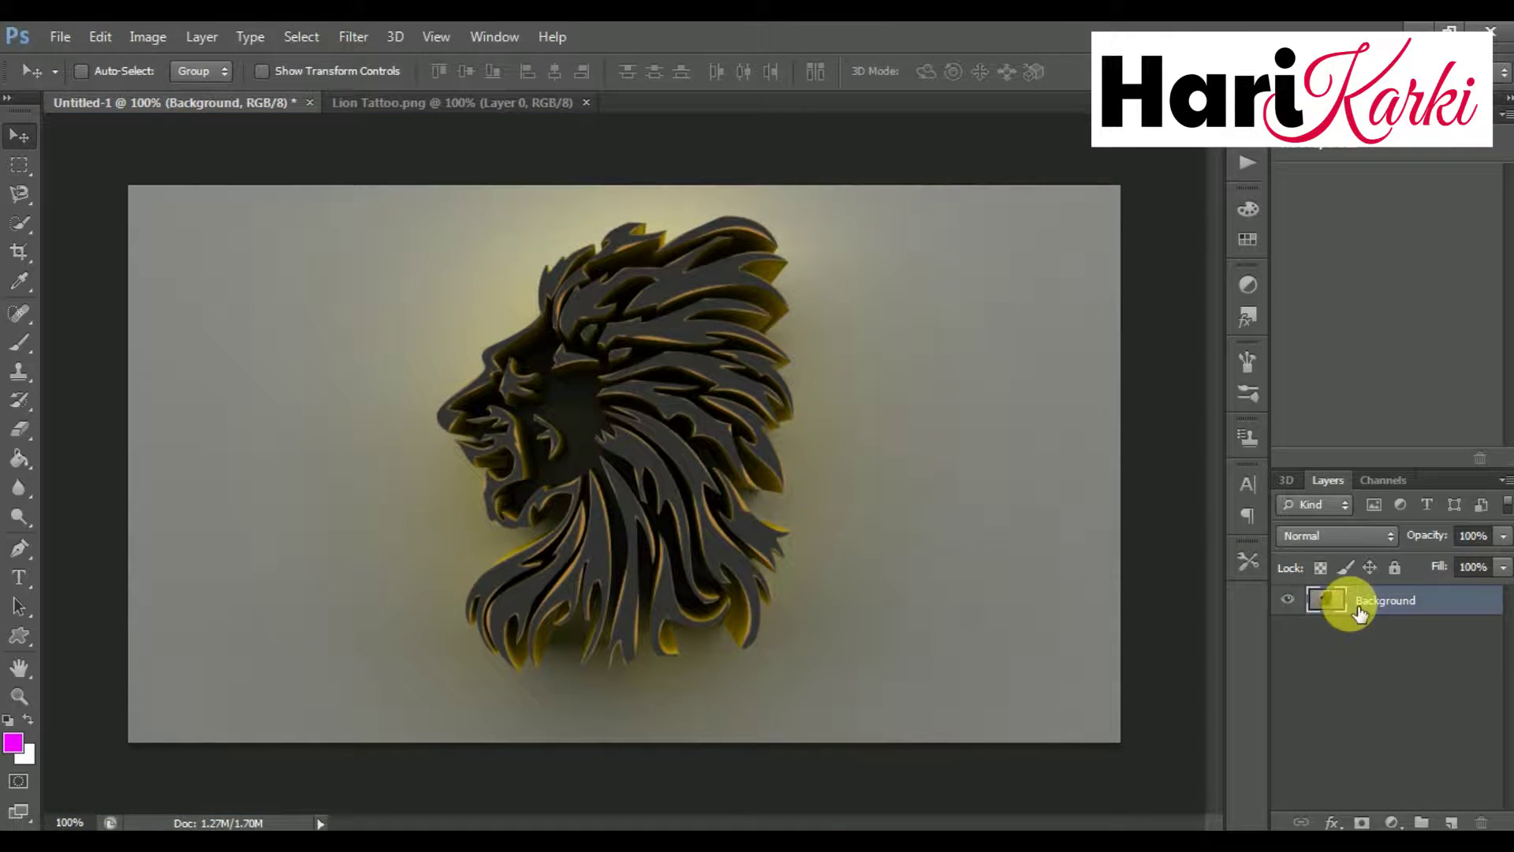
pyautogui.hotkey('ctrl', 'j')
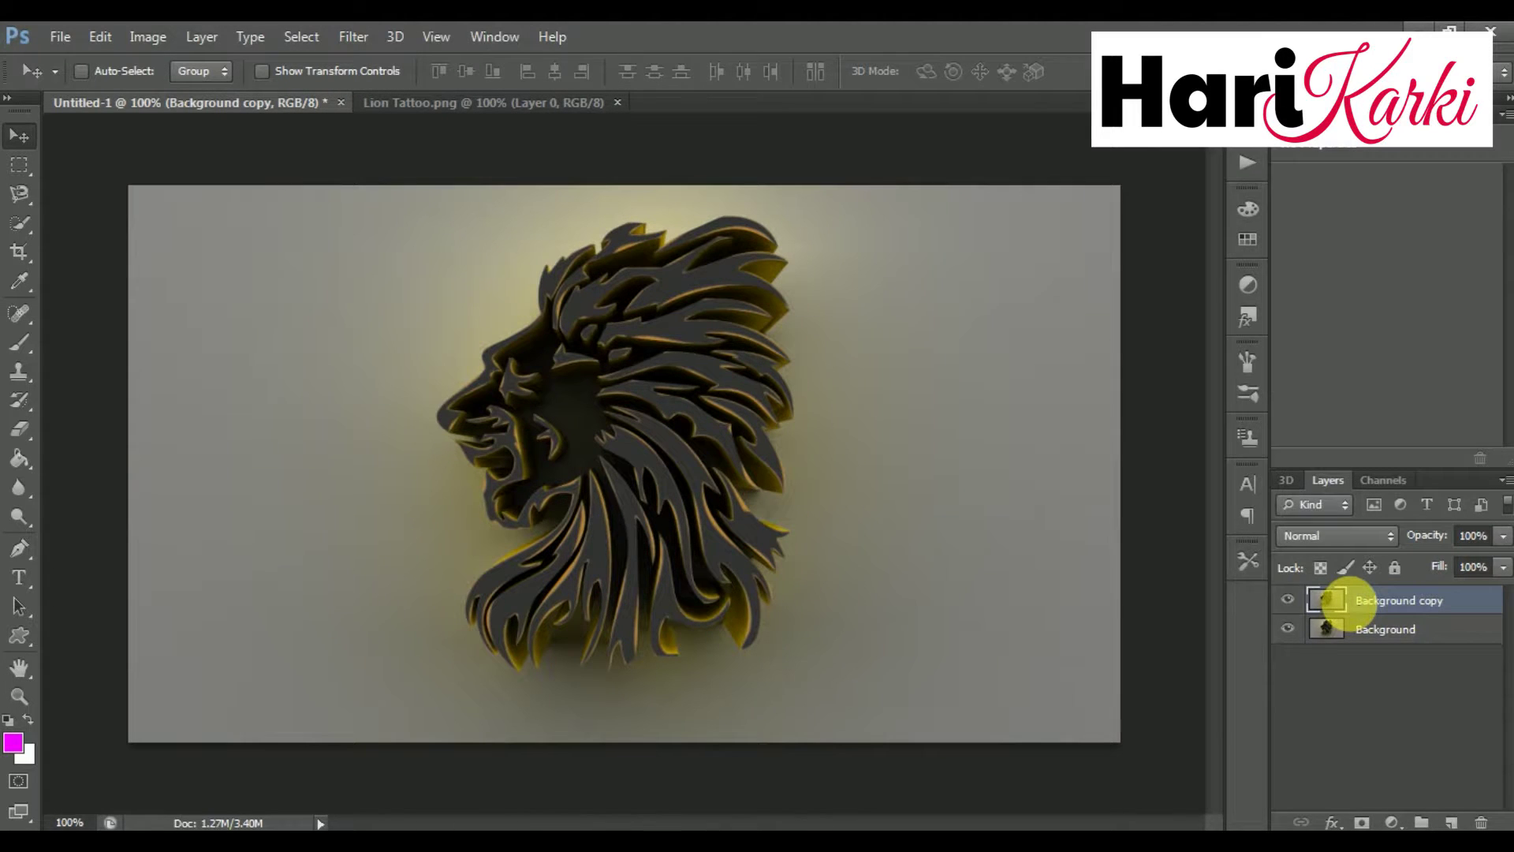
pyautogui.rightClick(1350, 603)
pyautogui.click(1409, 631)
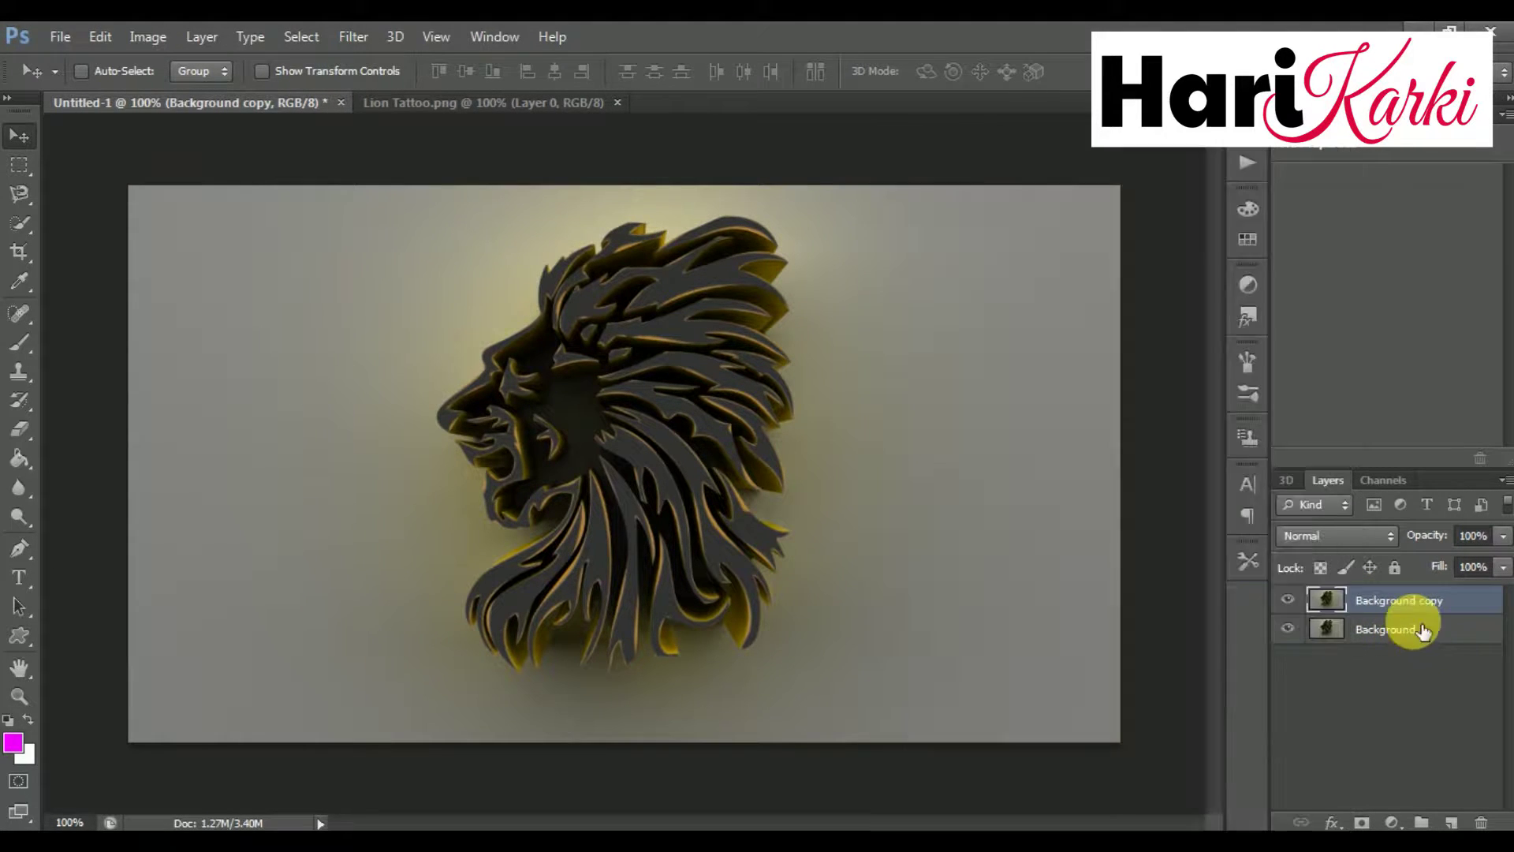
pyautogui.click(1393, 823)
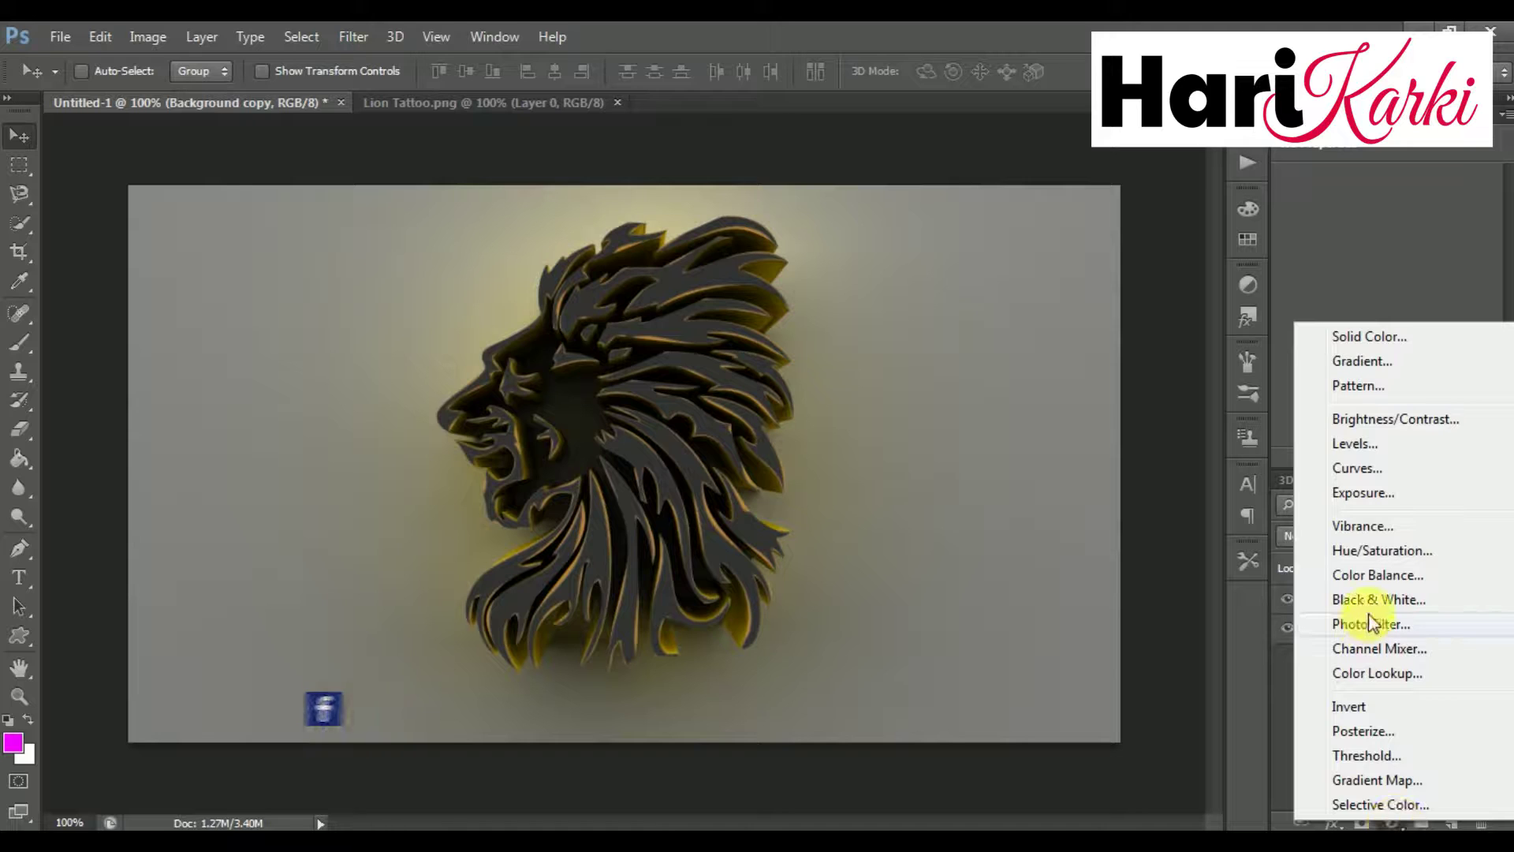
# Add a Hue/Saturation adjustment layer with saturation raised to +76.
pyautogui.click(1379, 549)
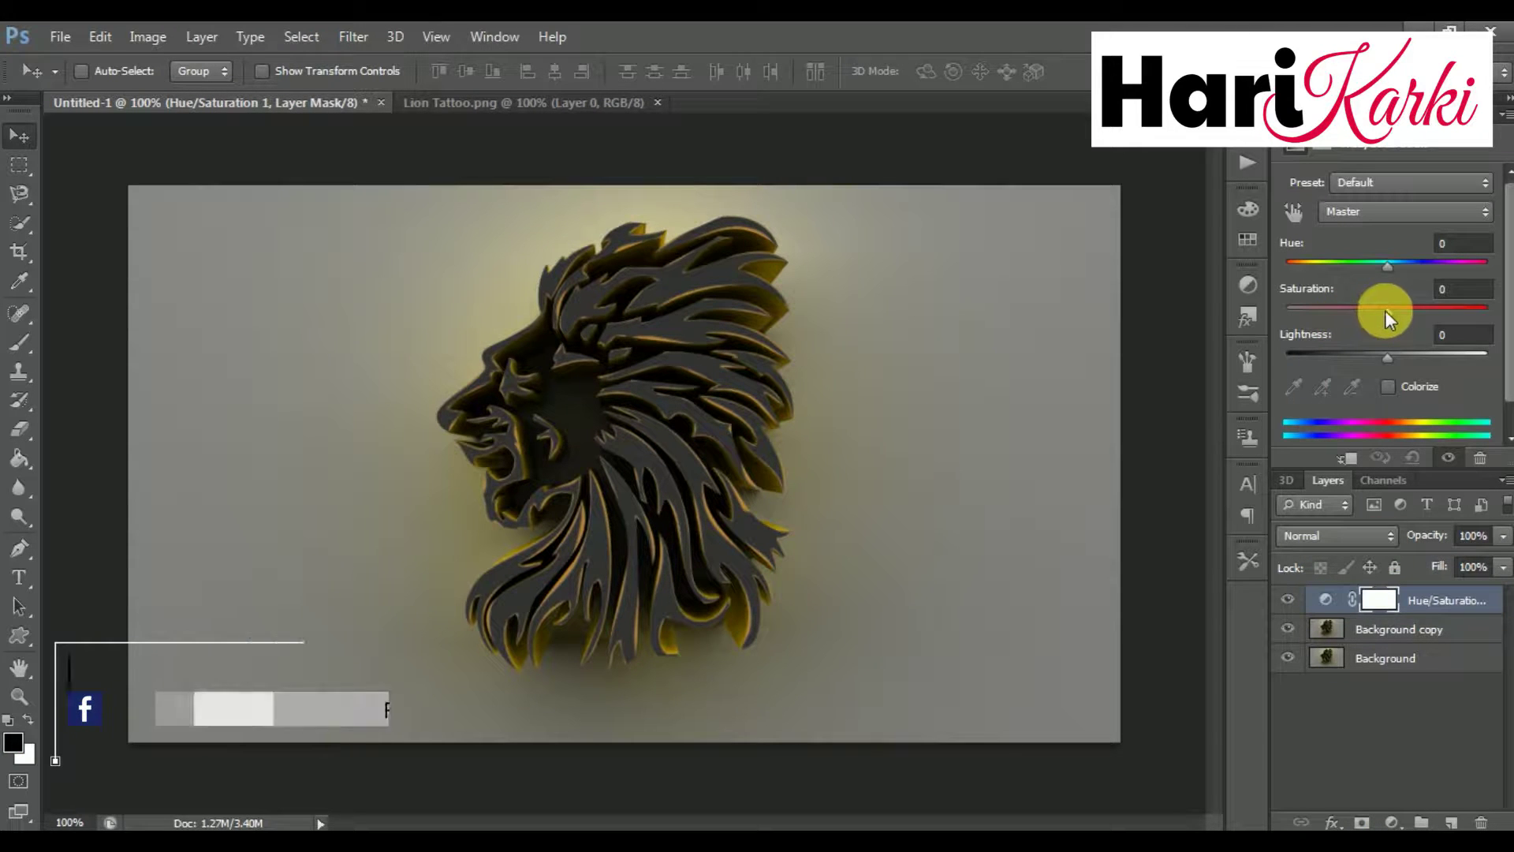
pyautogui.moveTo(1387, 310)
pyautogui.mouseDown()
pyautogui.moveTo(1471, 321)
pyautogui.moveTo(1462, 336)
pyautogui.mouseUp()
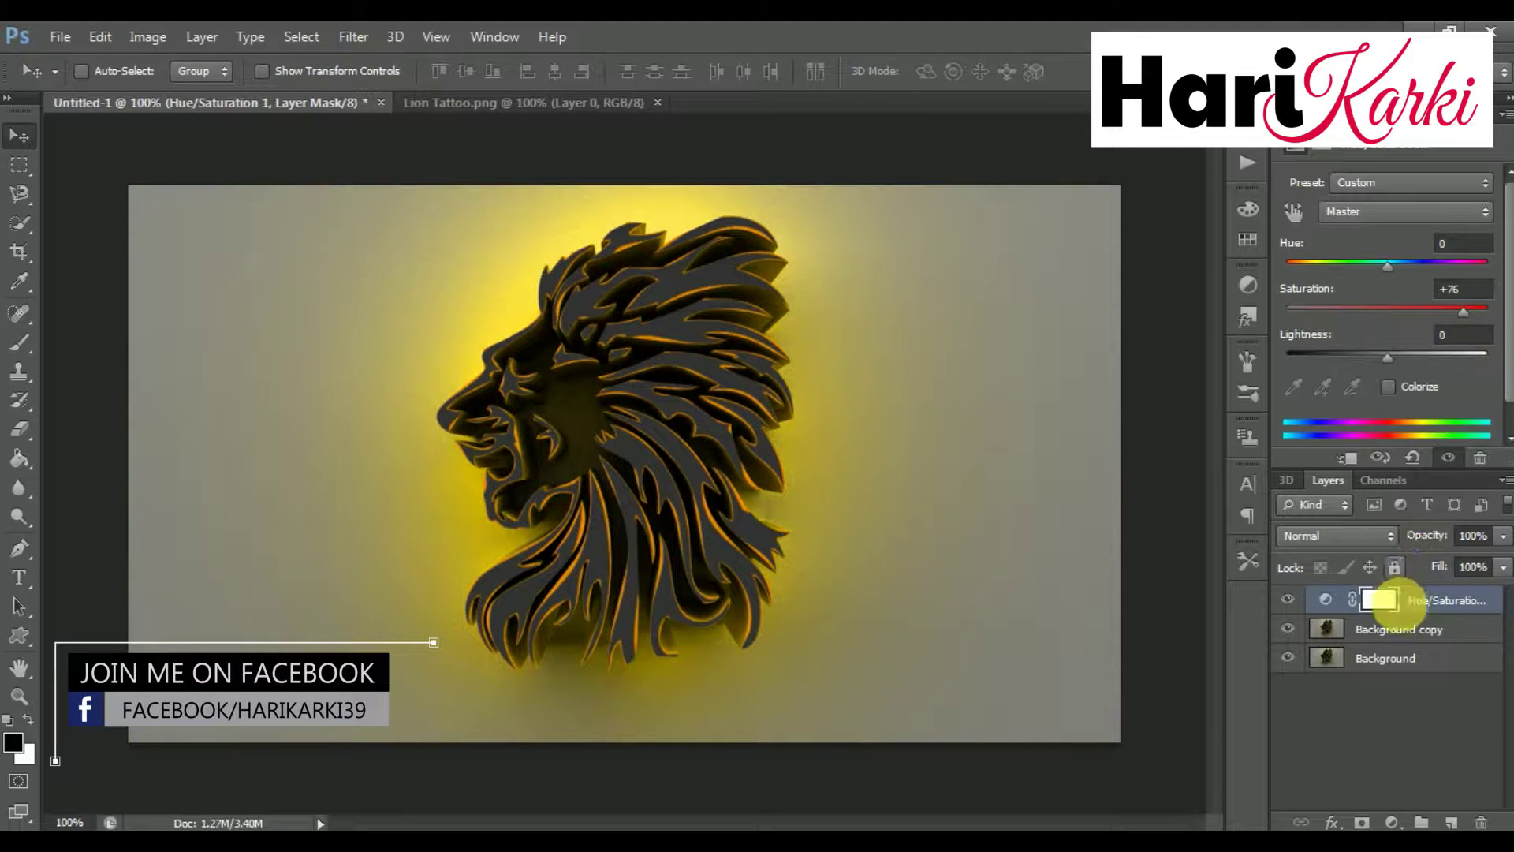
pyautogui.click(1388, 661)
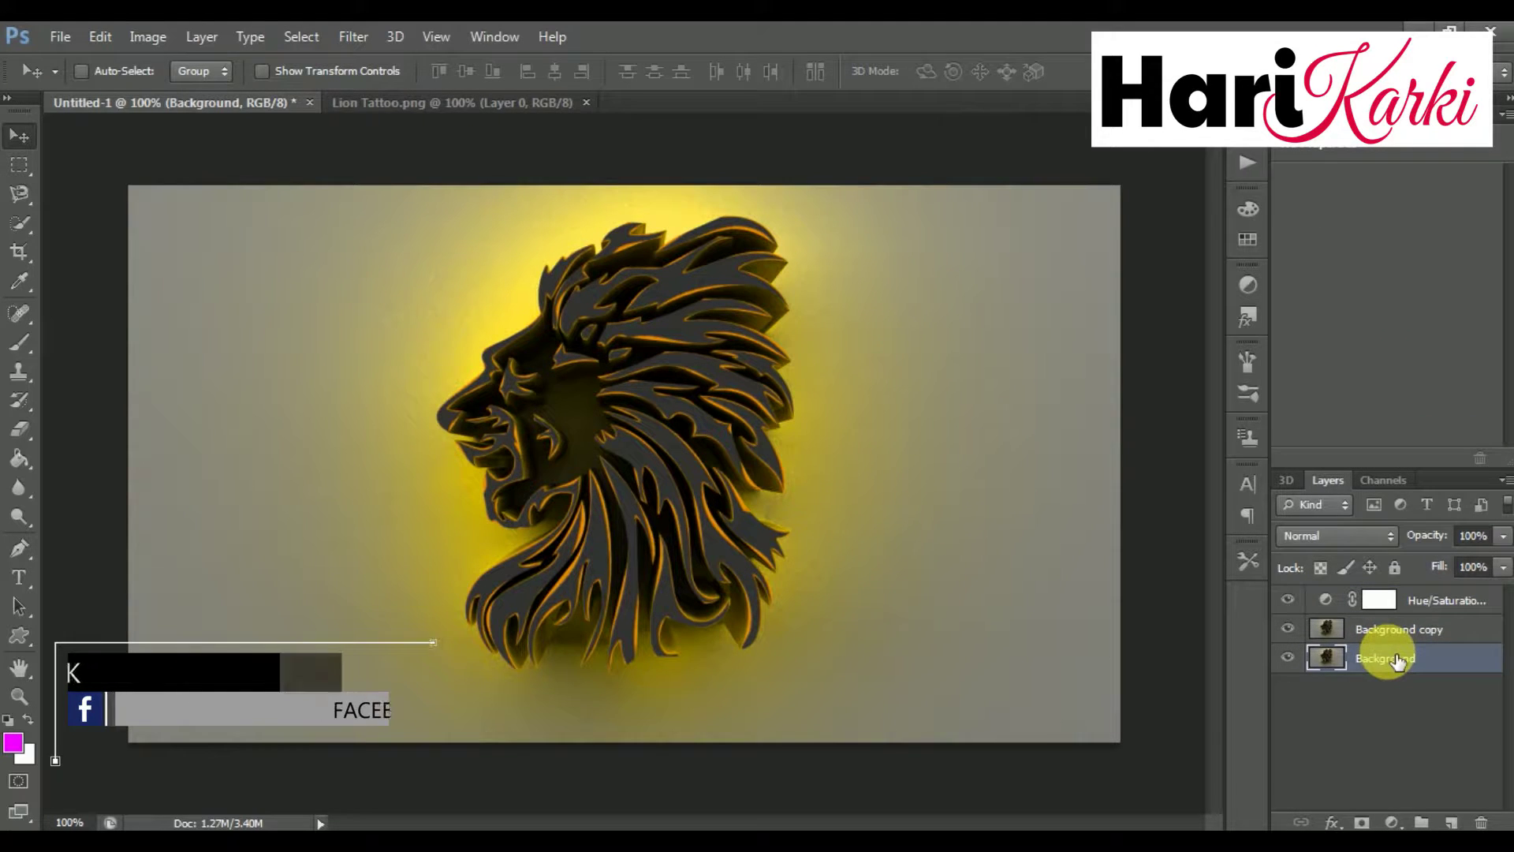
pyautogui.click(1391, 822)
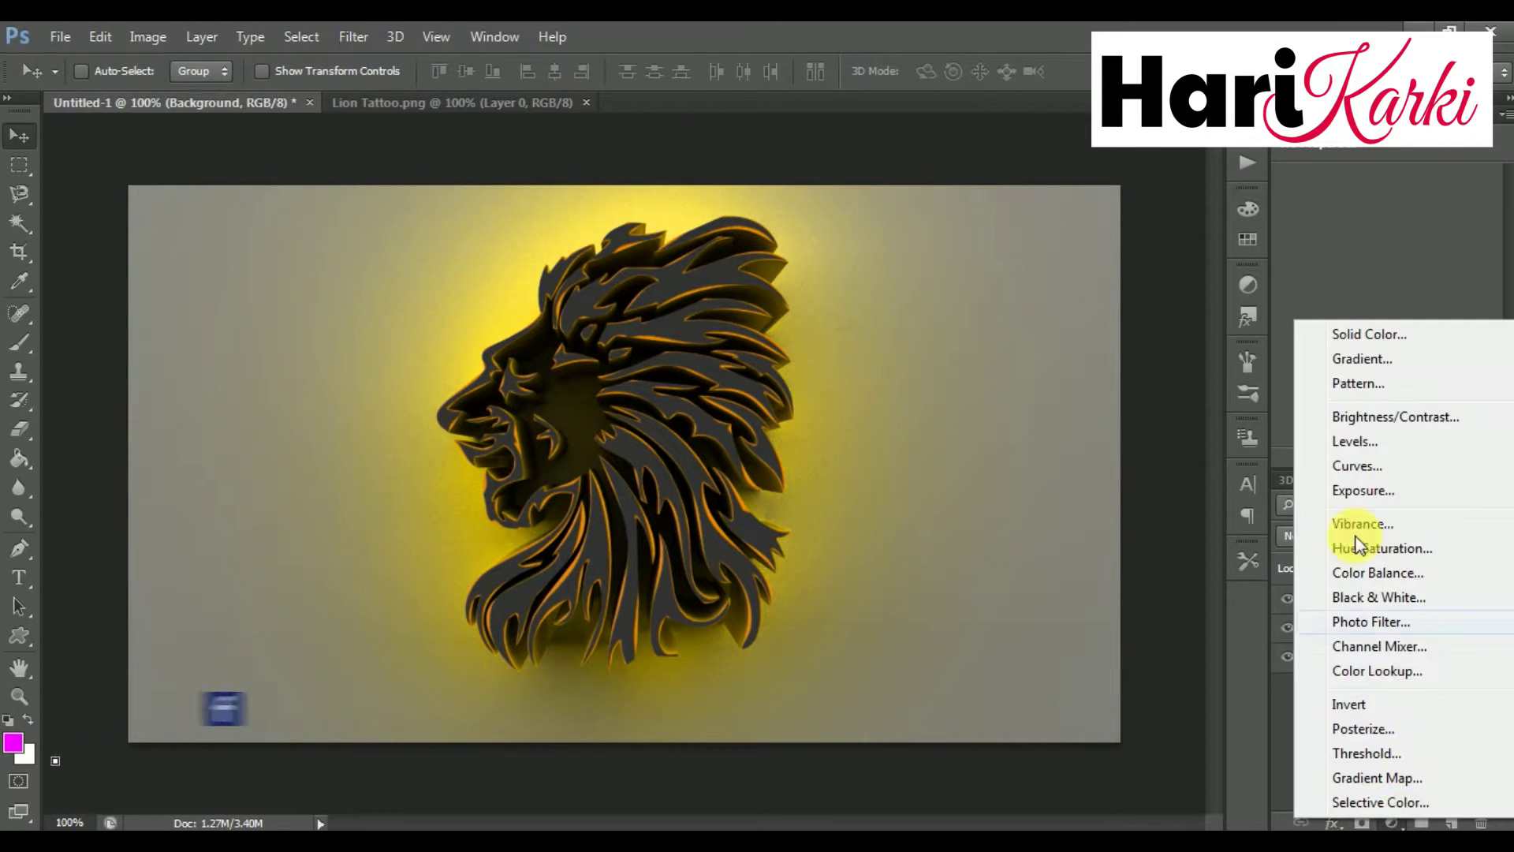
# Add a Color Balance adjustment layer, pushing the midtones toward red and magenta.
pyautogui.click(1357, 576)
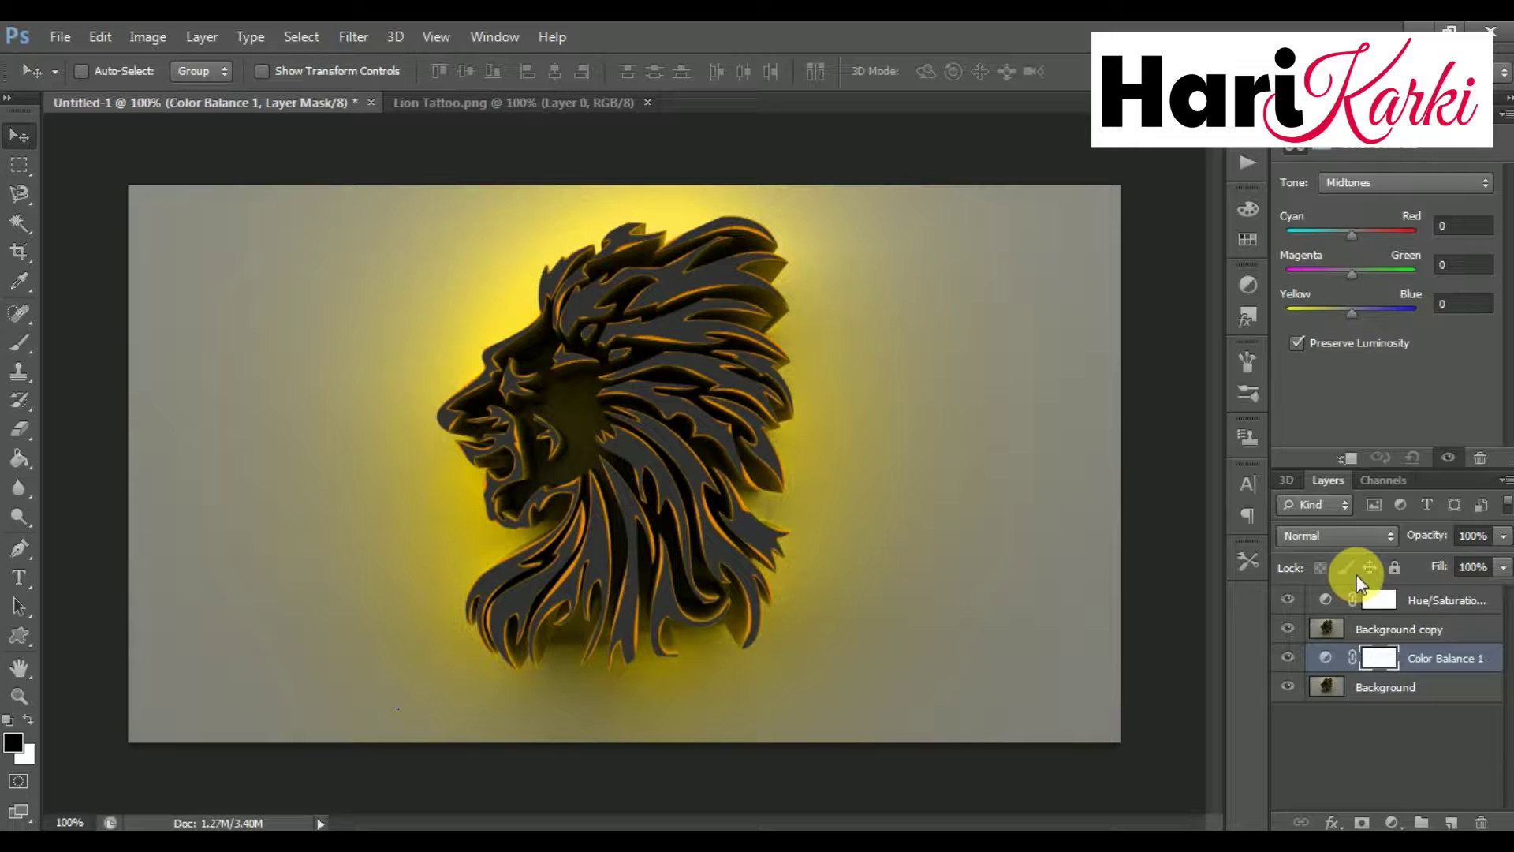
pyautogui.moveTo(1366, 235); pyautogui.dragTo(1456, 244)
pyautogui.moveTo(1351, 268)
pyautogui.mouseDown()
pyautogui.moveTo(1330, 271)
pyautogui.moveTo(1319, 310)
pyautogui.moveTo(1332, 311)
pyautogui.mouseUp()
pyautogui.click(1351, 311)
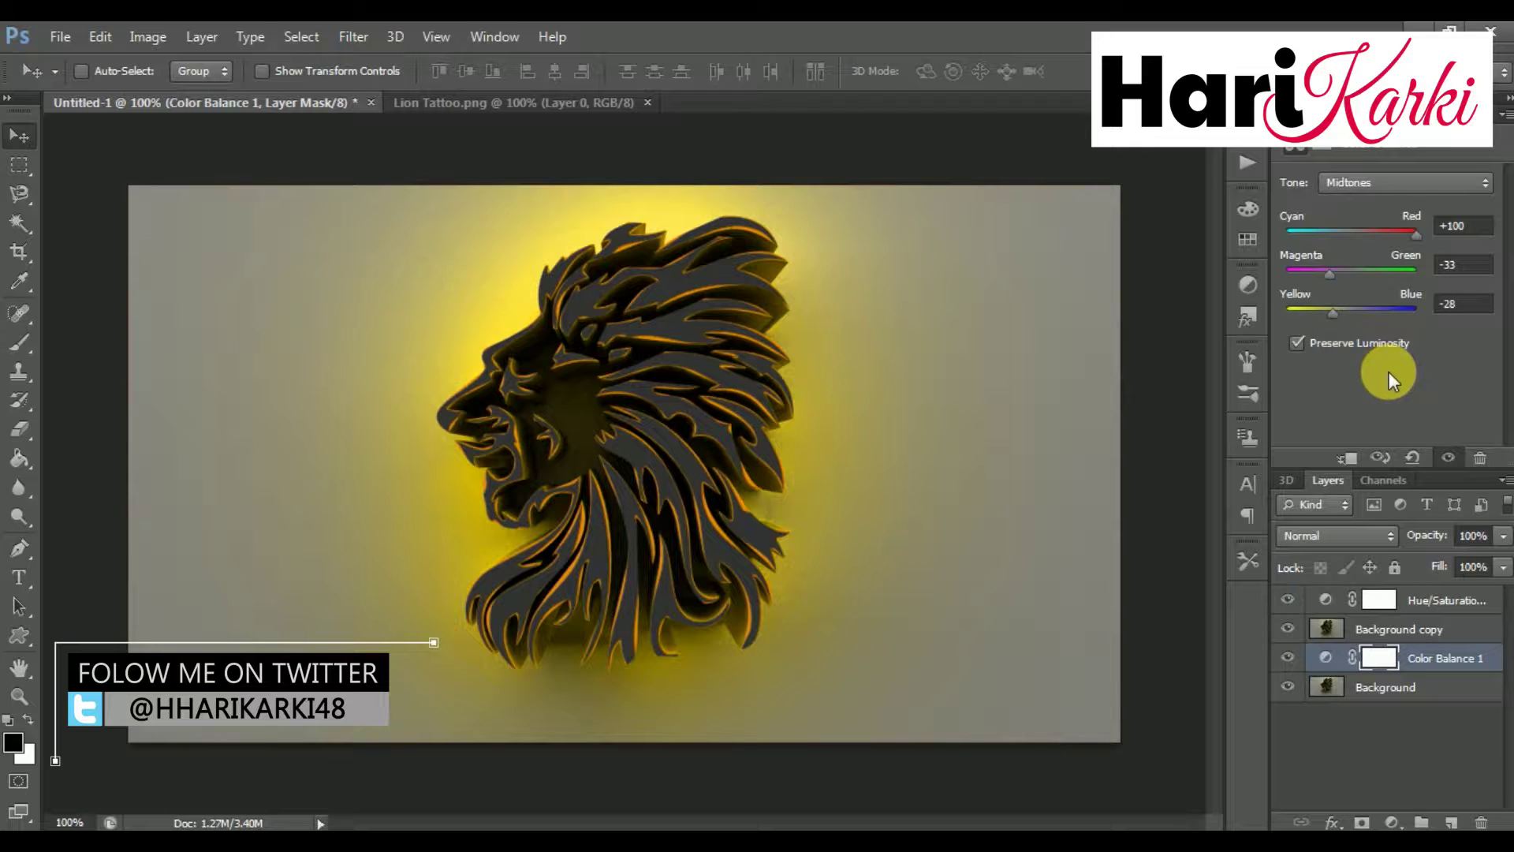
# Reorder the layer stack so Color Balance 1 sits above both lion layers.
pyautogui.click(1418, 631)
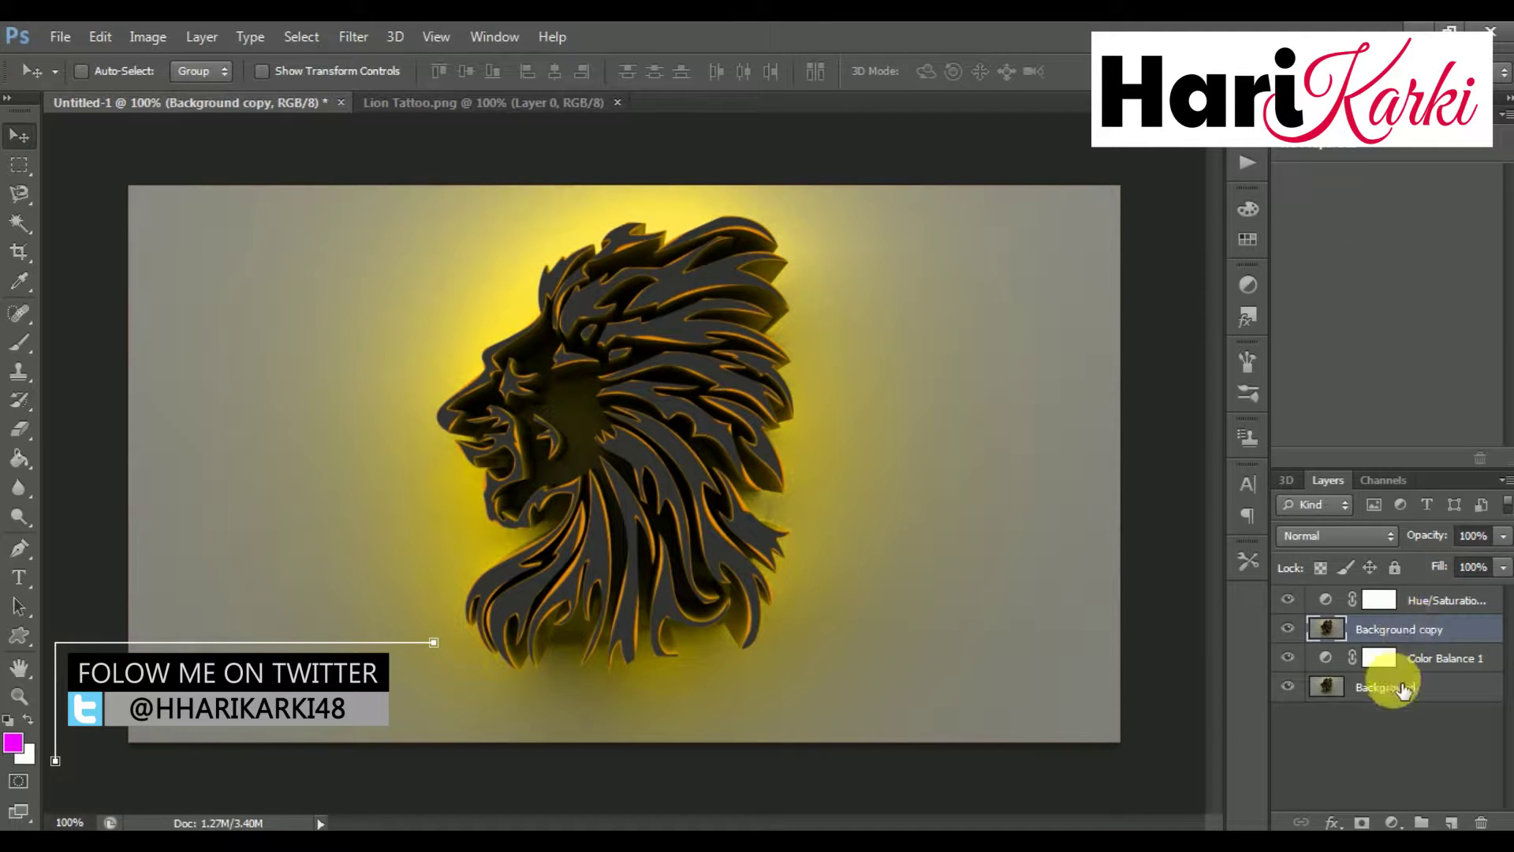
pyautogui.moveTo(1404, 688); pyautogui.dragTo(1389, 609)
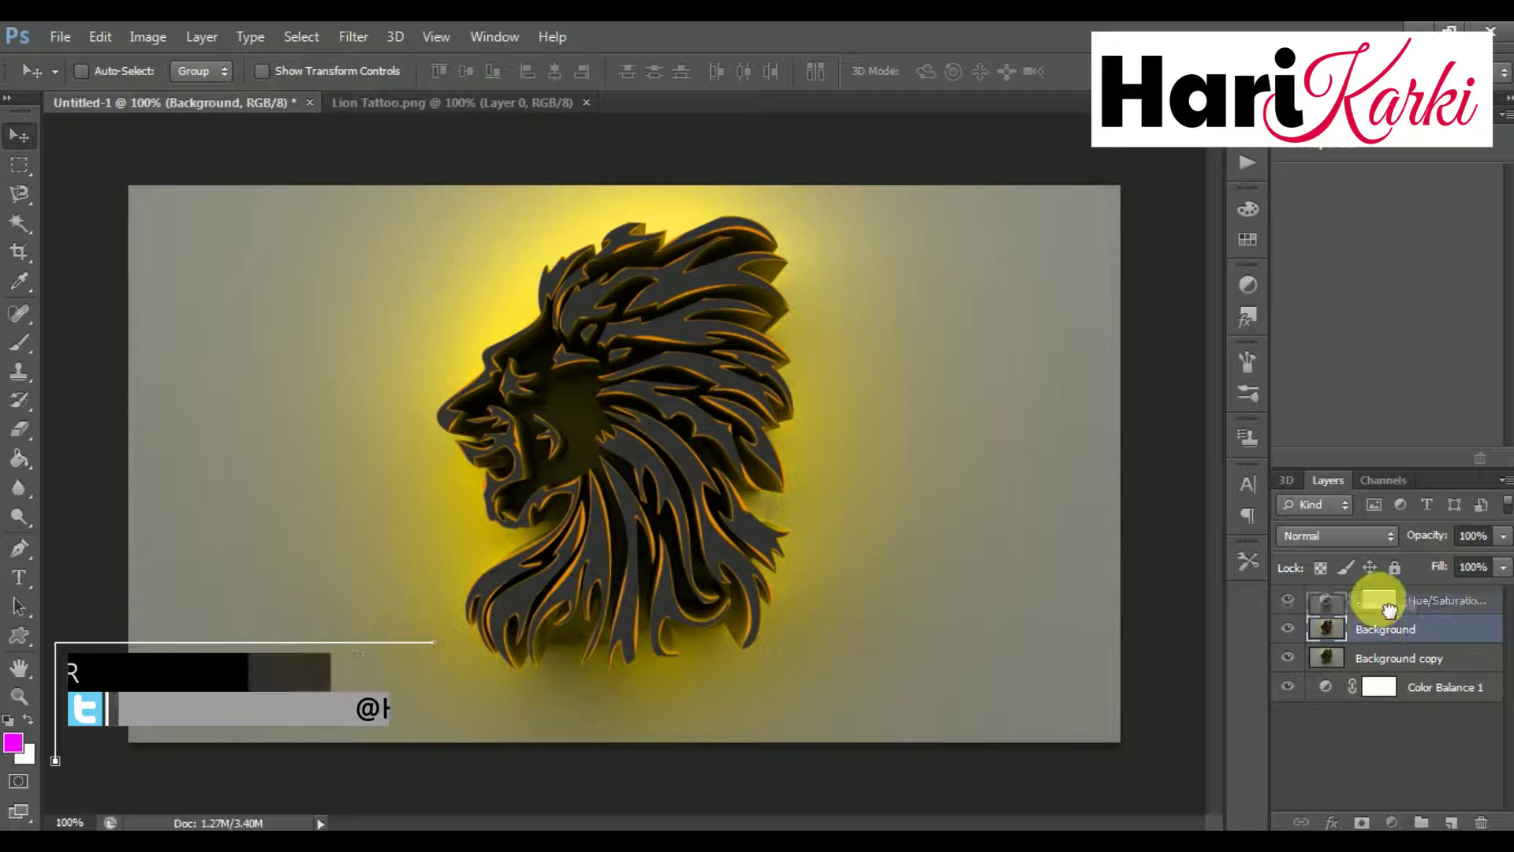
pyautogui.moveTo(1389, 608)
pyautogui.mouseDown()
pyautogui.moveTo(1380, 597)
pyautogui.moveTo(1389, 652)
pyautogui.mouseUp()
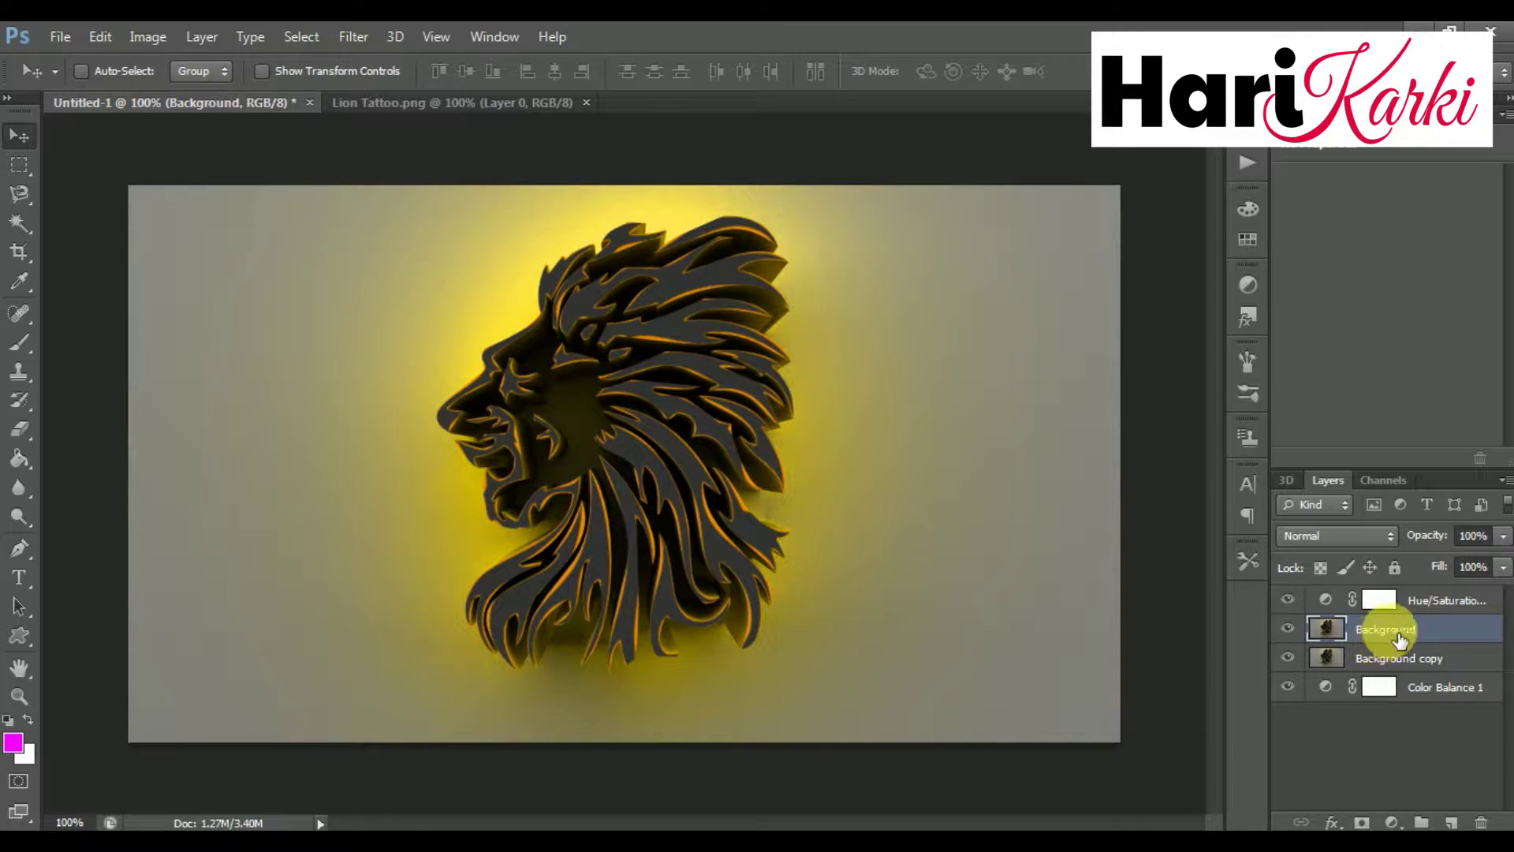
pyautogui.moveTo(1419, 687); pyautogui.dragTo(1422, 630)
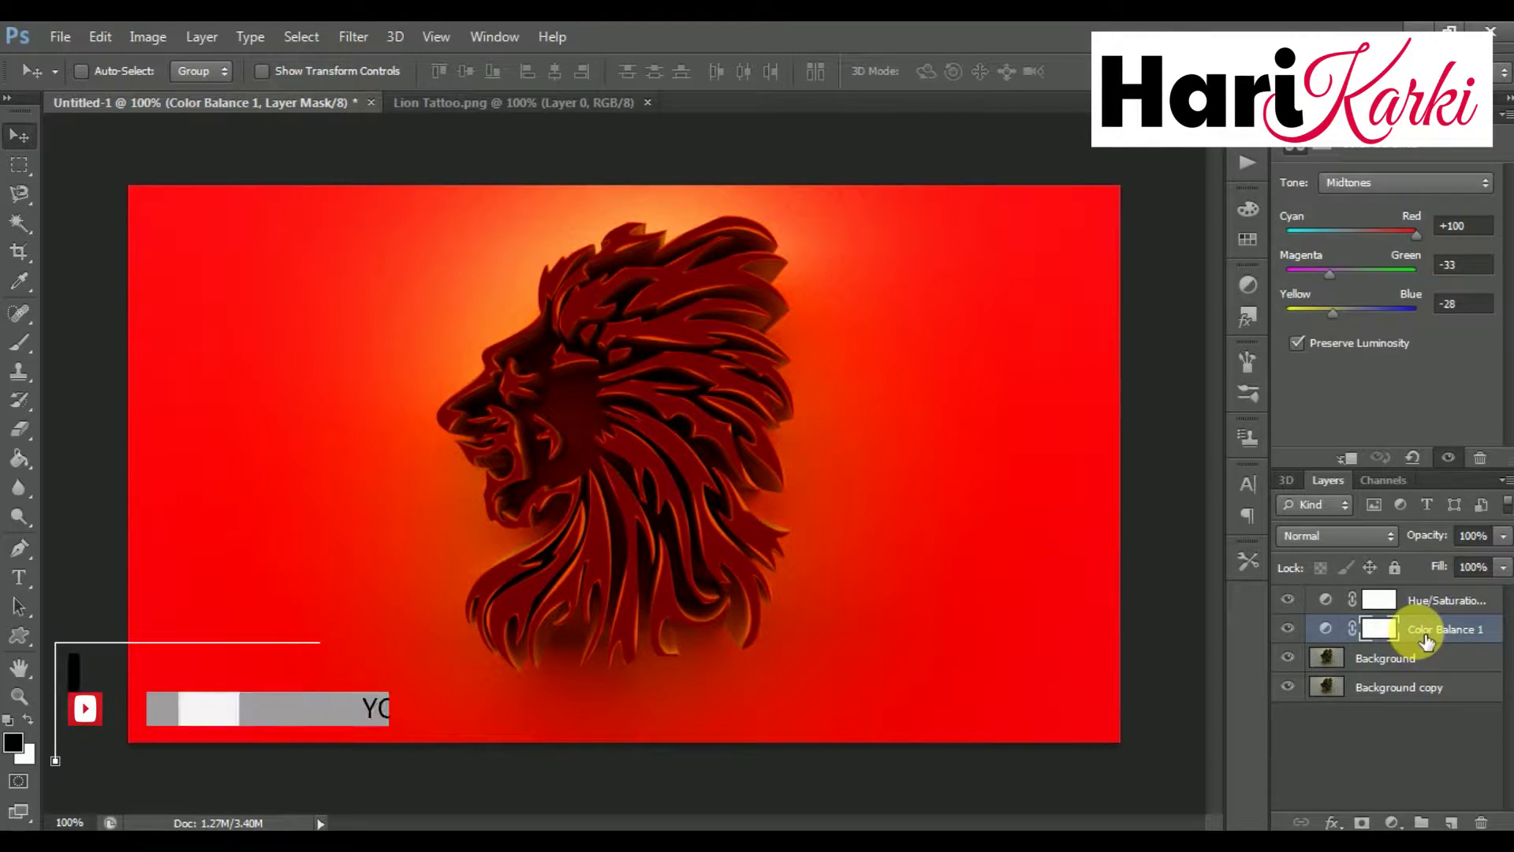
# Tweak the Color Balance midtones, reducing red and shifting slightly toward green and blue.
pyautogui.moveTo(1418, 238)
pyautogui.mouseDown()
pyautogui.moveTo(1389, 234)
pyautogui.moveTo(1339, 287)
pyautogui.moveTo(1387, 326)
pyautogui.mouseUp()
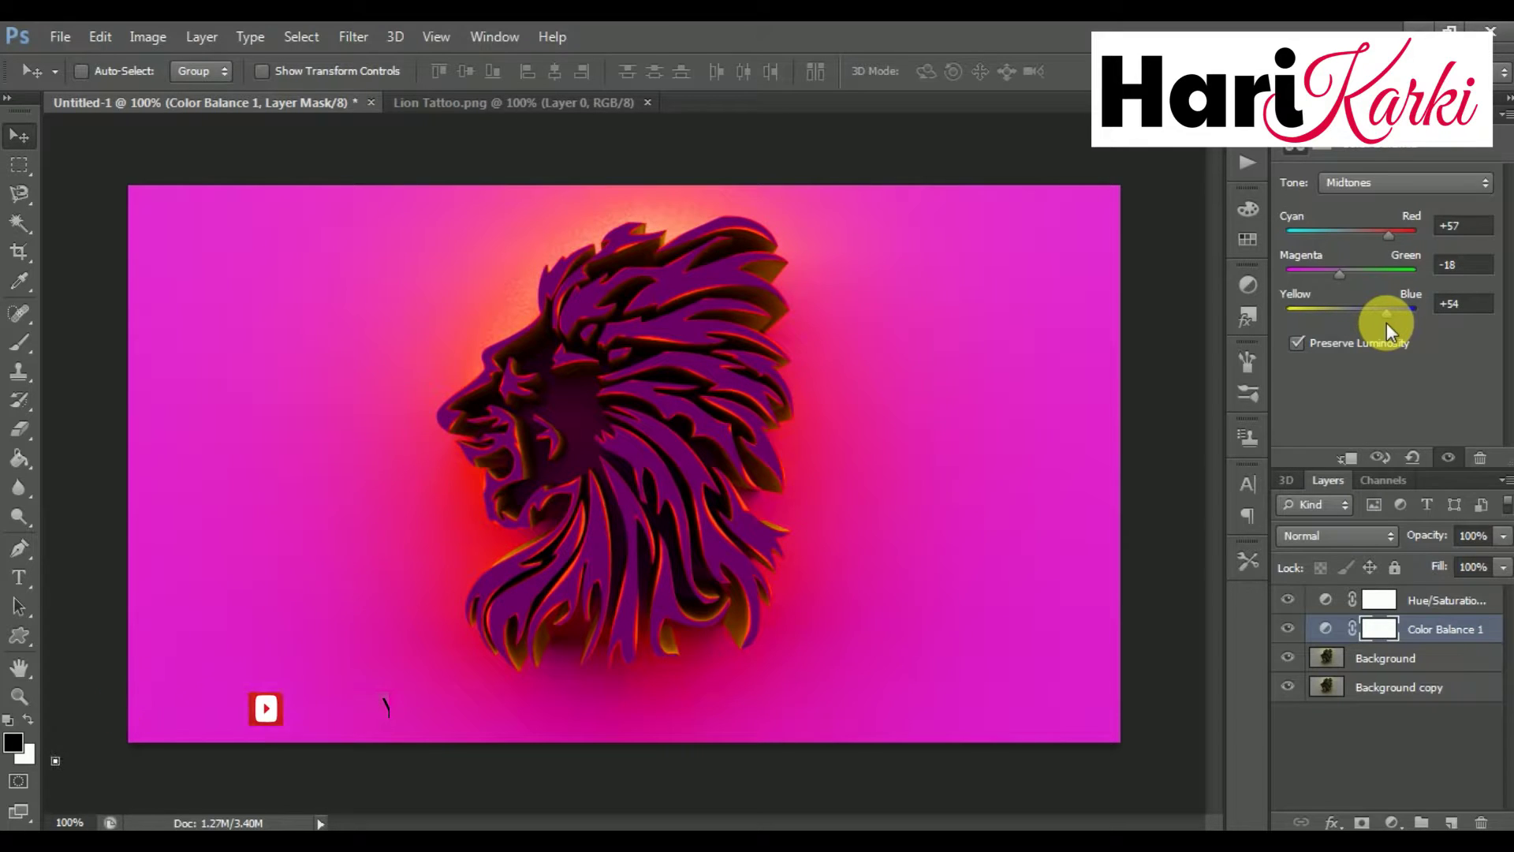
pyautogui.moveTo(1341, 274); pyautogui.dragTo(1339, 284)
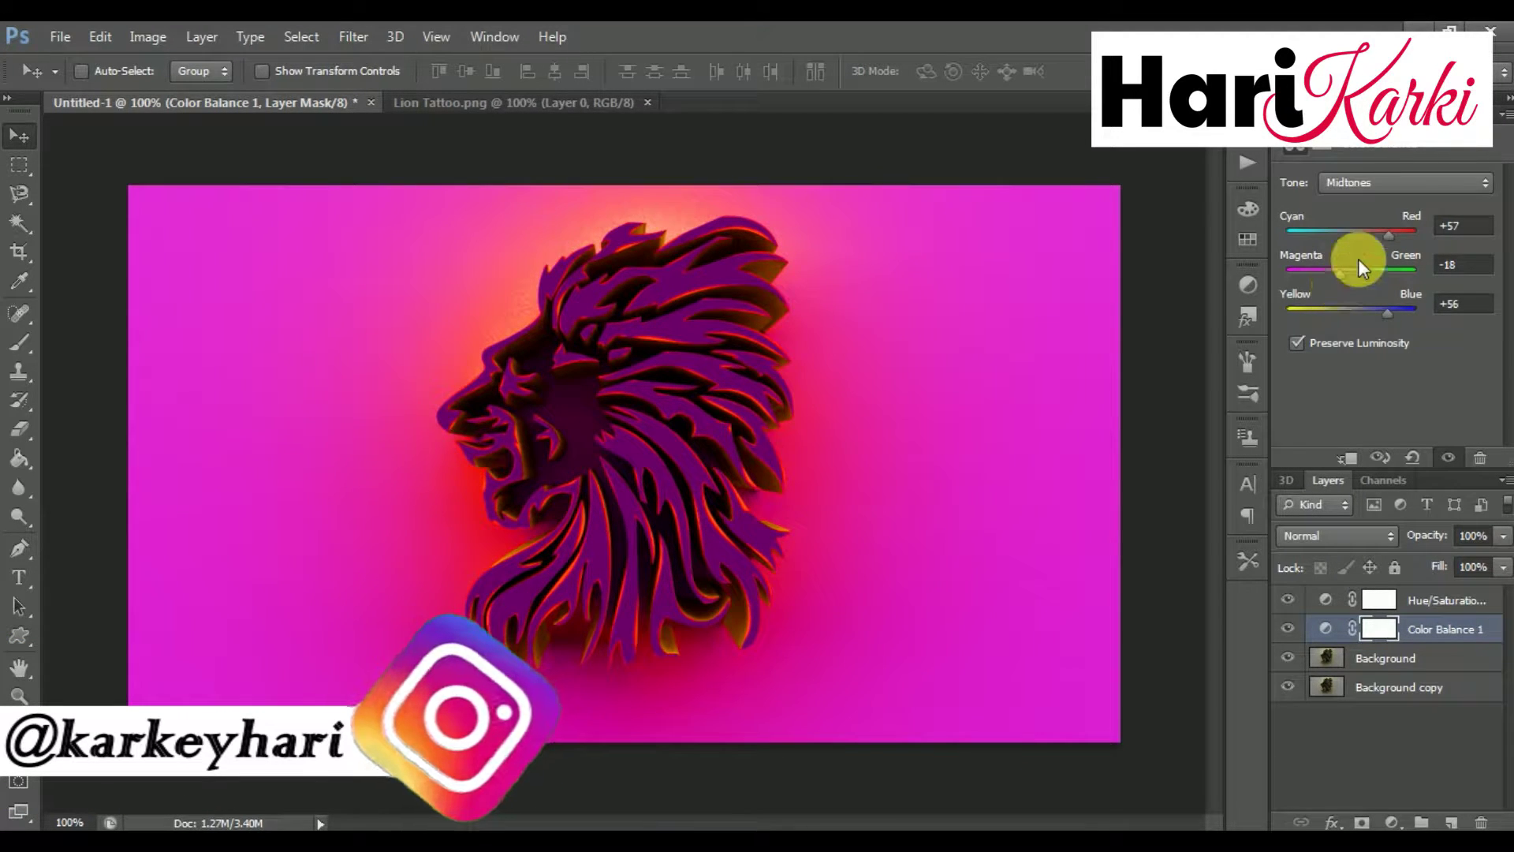
pyautogui.moveTo(1386, 235)
pyautogui.mouseDown()
pyautogui.moveTo(1374, 238)
pyautogui.moveTo(1390, 240)
pyautogui.mouseUp()
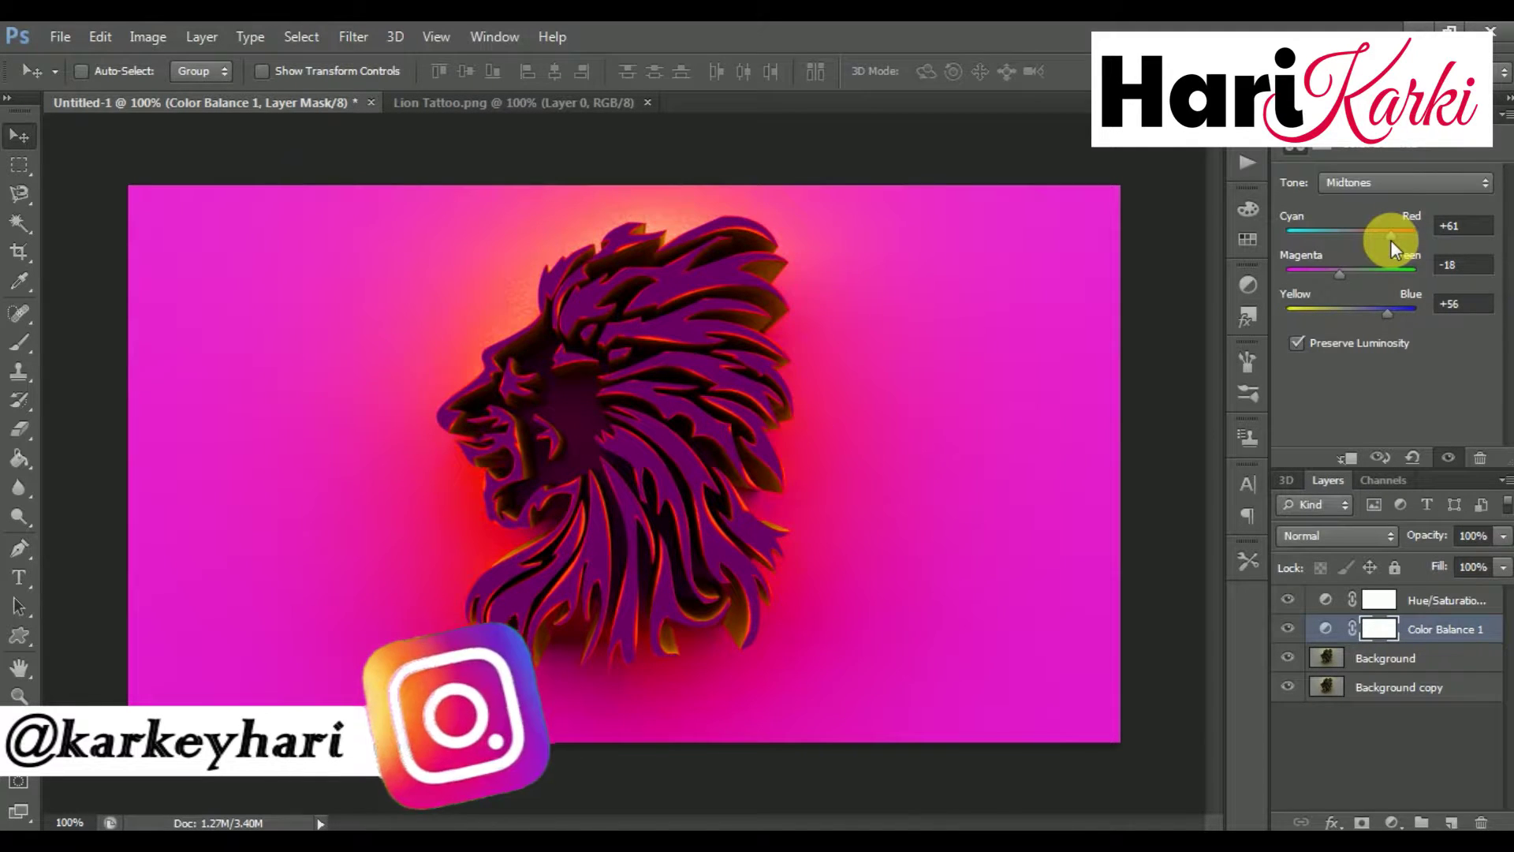
pyautogui.moveTo(1385, 312); pyautogui.dragTo(1390, 314)
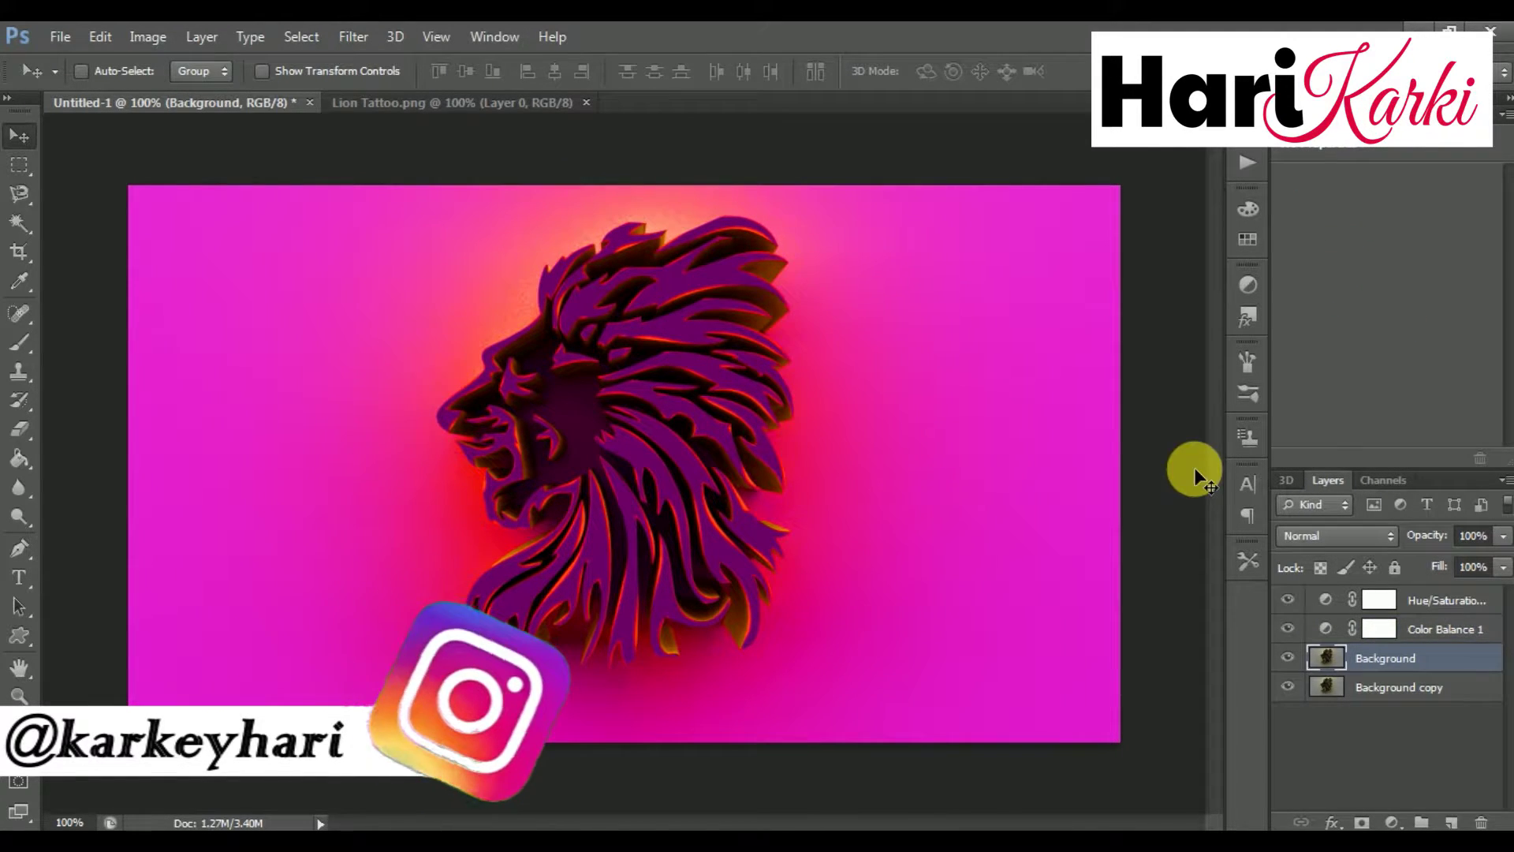
# Refine the Color Balance 1 midtones to about +66, +11, +56.
pyautogui.click(1372, 671)
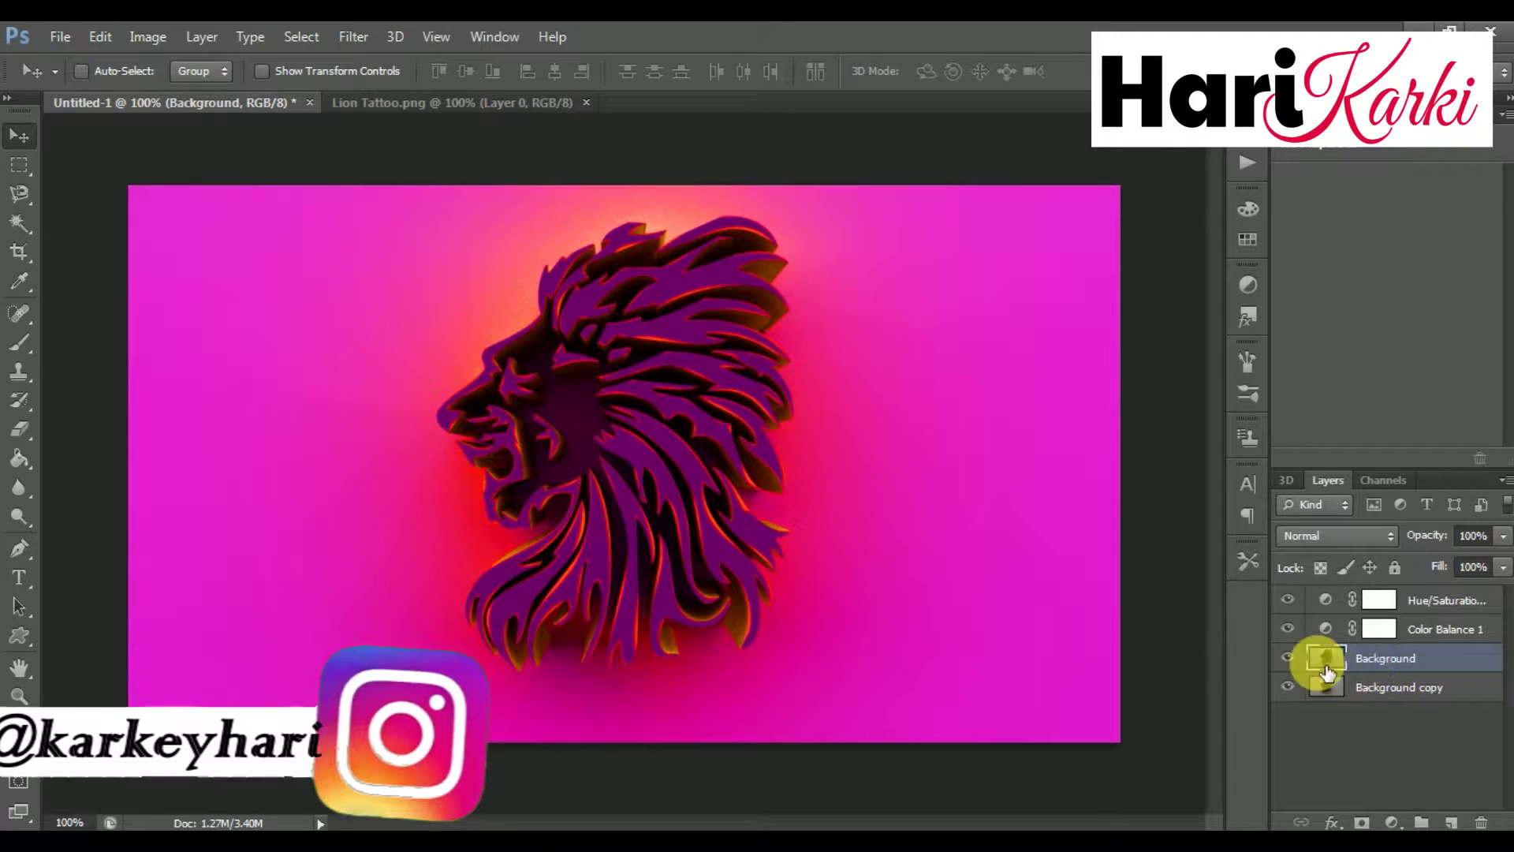
pyautogui.hotkey('alt', '[')
pyautogui.press('w')
pyautogui.click(1448, 639)
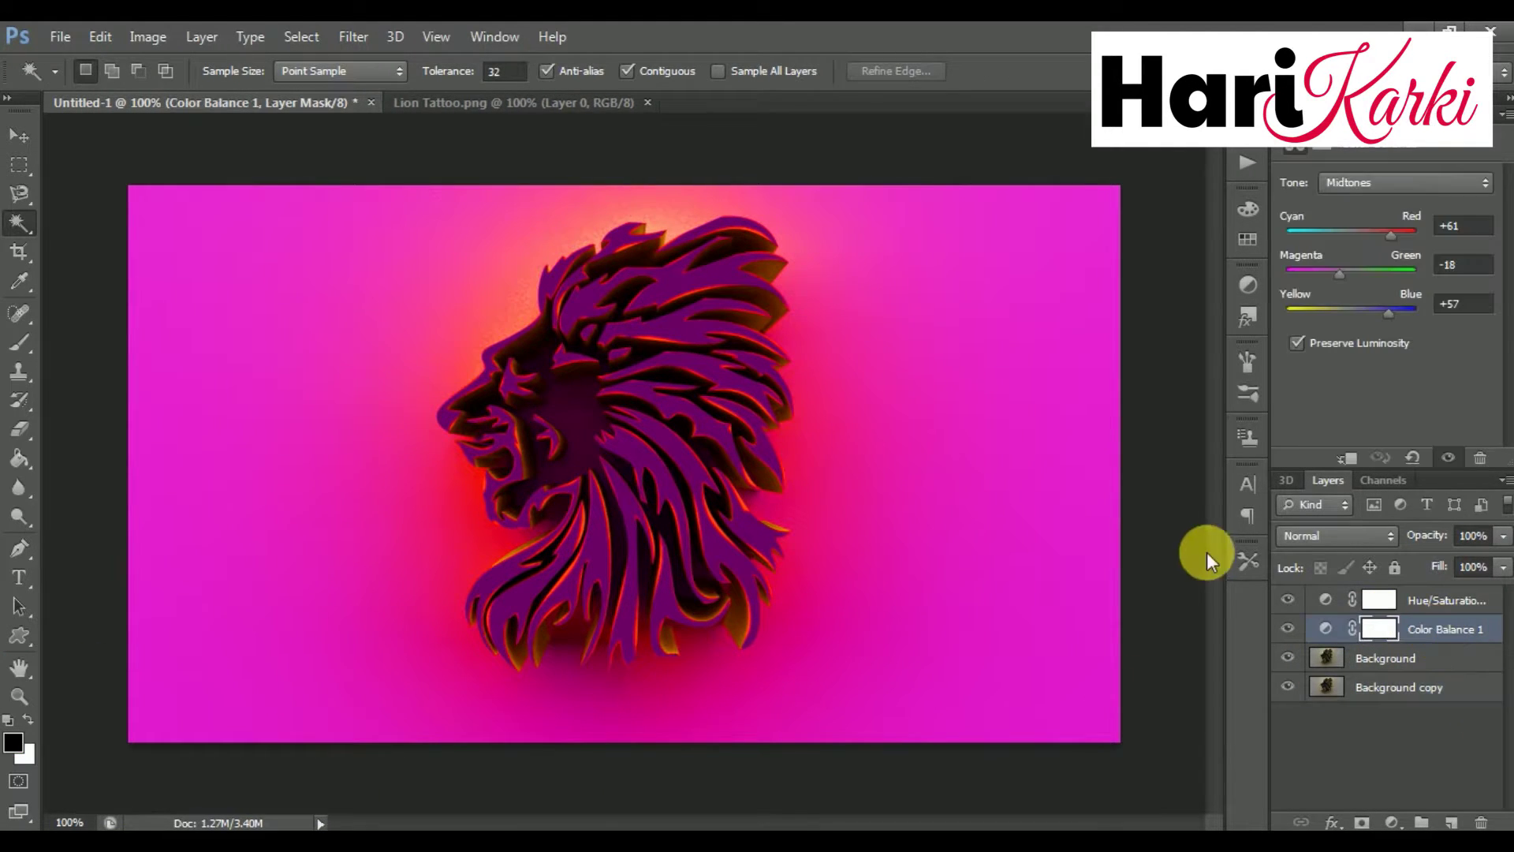
pyautogui.moveTo(1342, 273); pyautogui.dragTo(1360, 263)
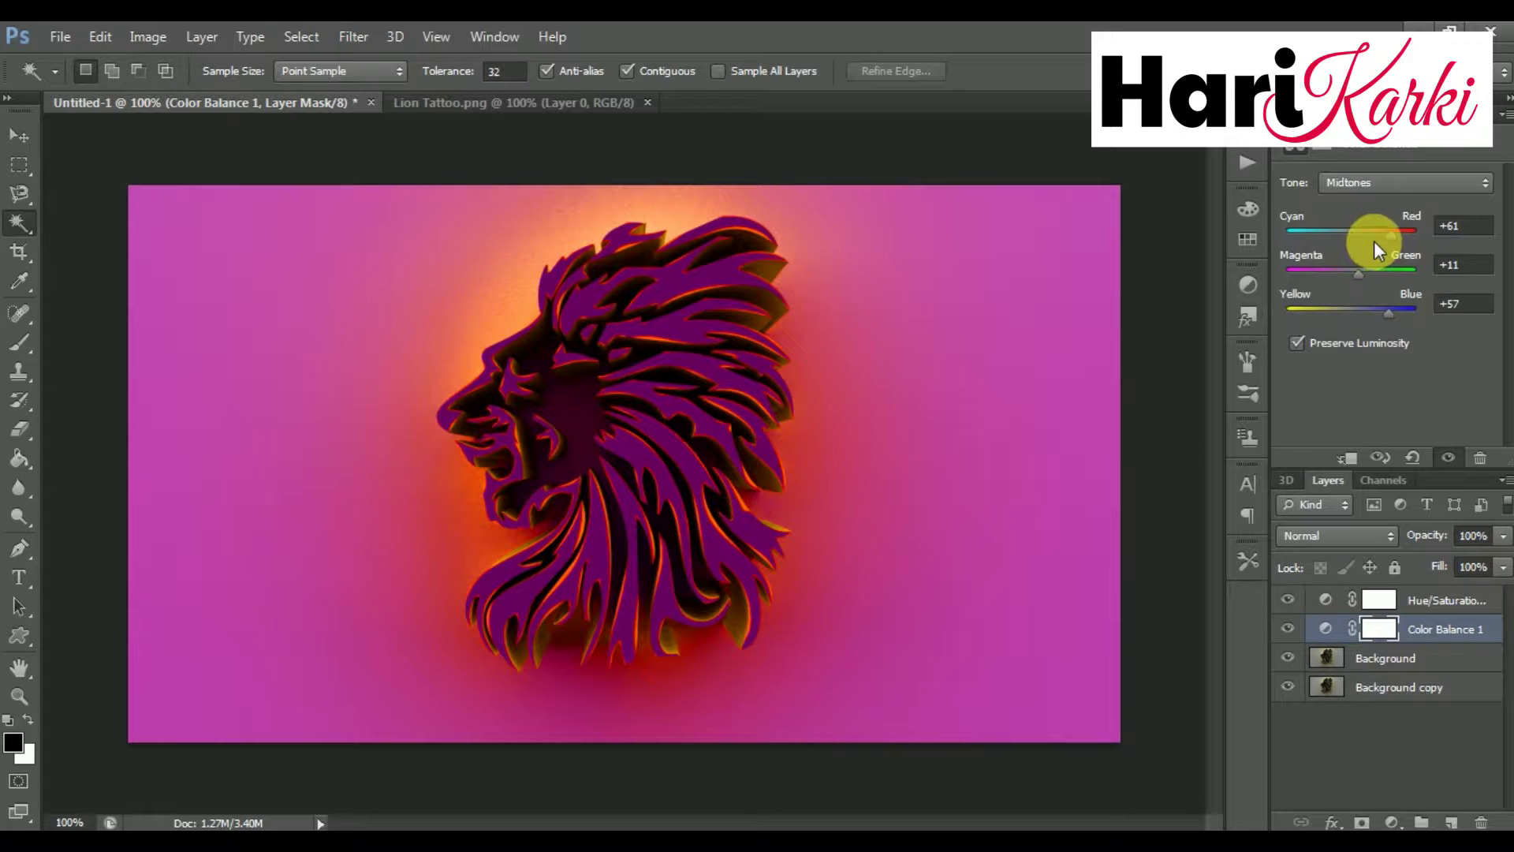
pyautogui.moveTo(1391, 231); pyautogui.dragTo(1393, 236)
pyautogui.moveTo(1385, 310)
pyautogui.mouseDown()
pyautogui.moveTo(1332, 329)
pyautogui.moveTo(1387, 342)
pyautogui.mouseUp()
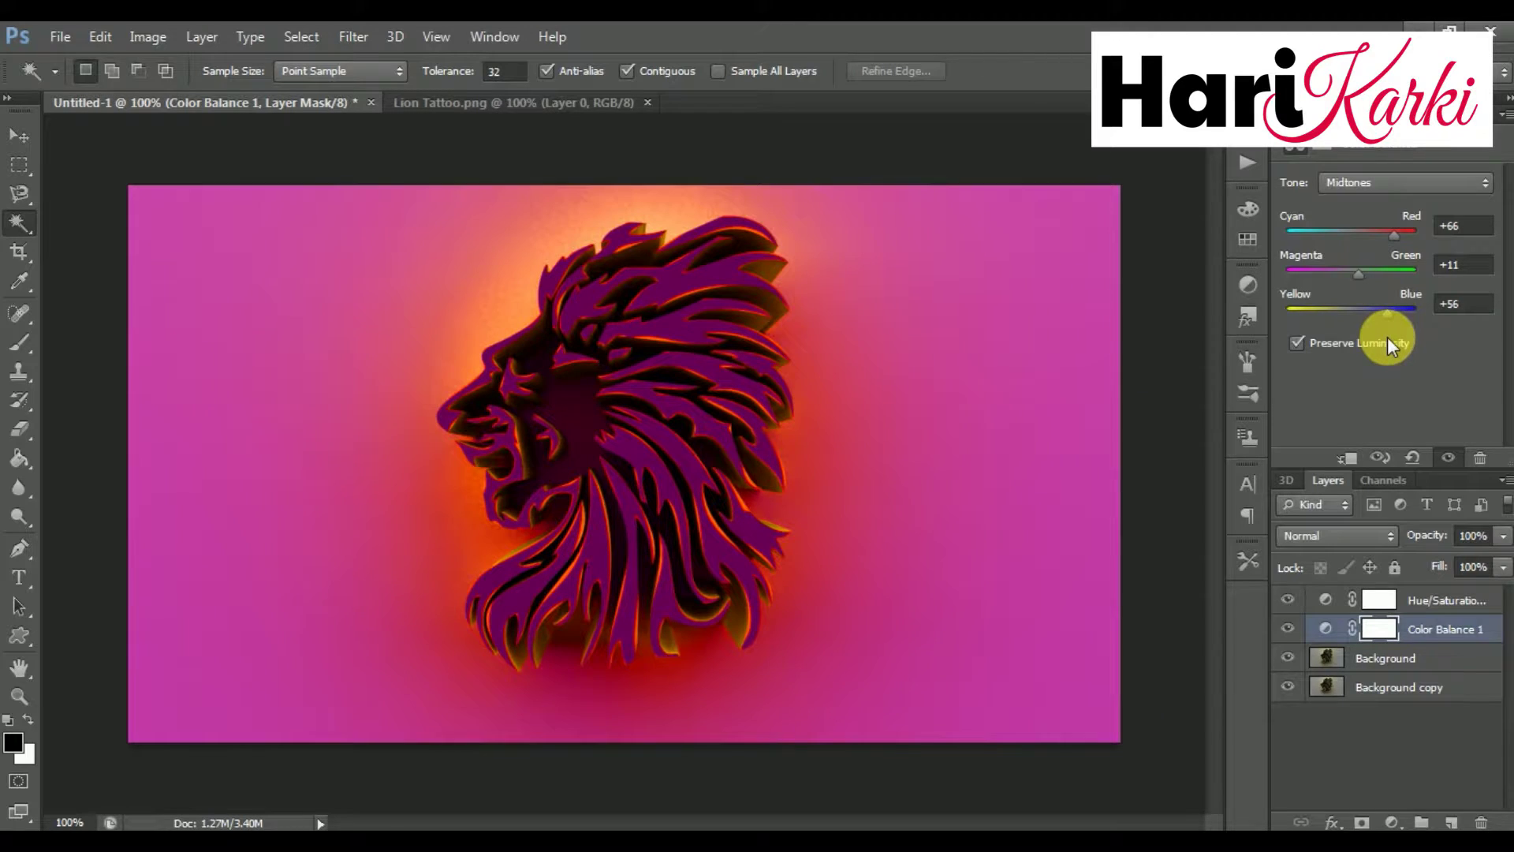
# Switch to the Move tool and select all four layers together.
pyautogui.click(19, 135)
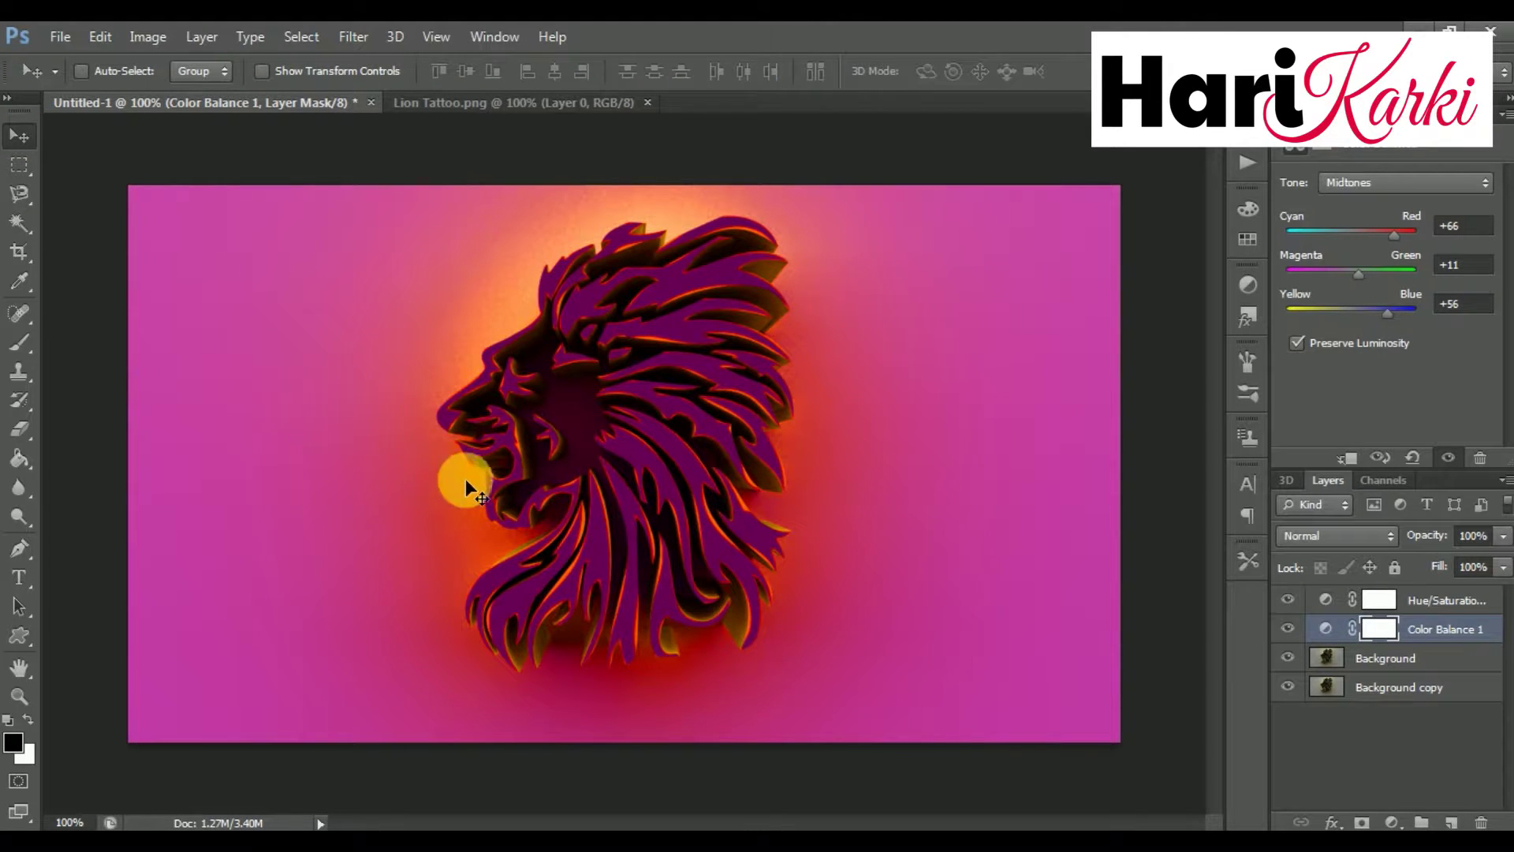
pyautogui.click(1396, 694)
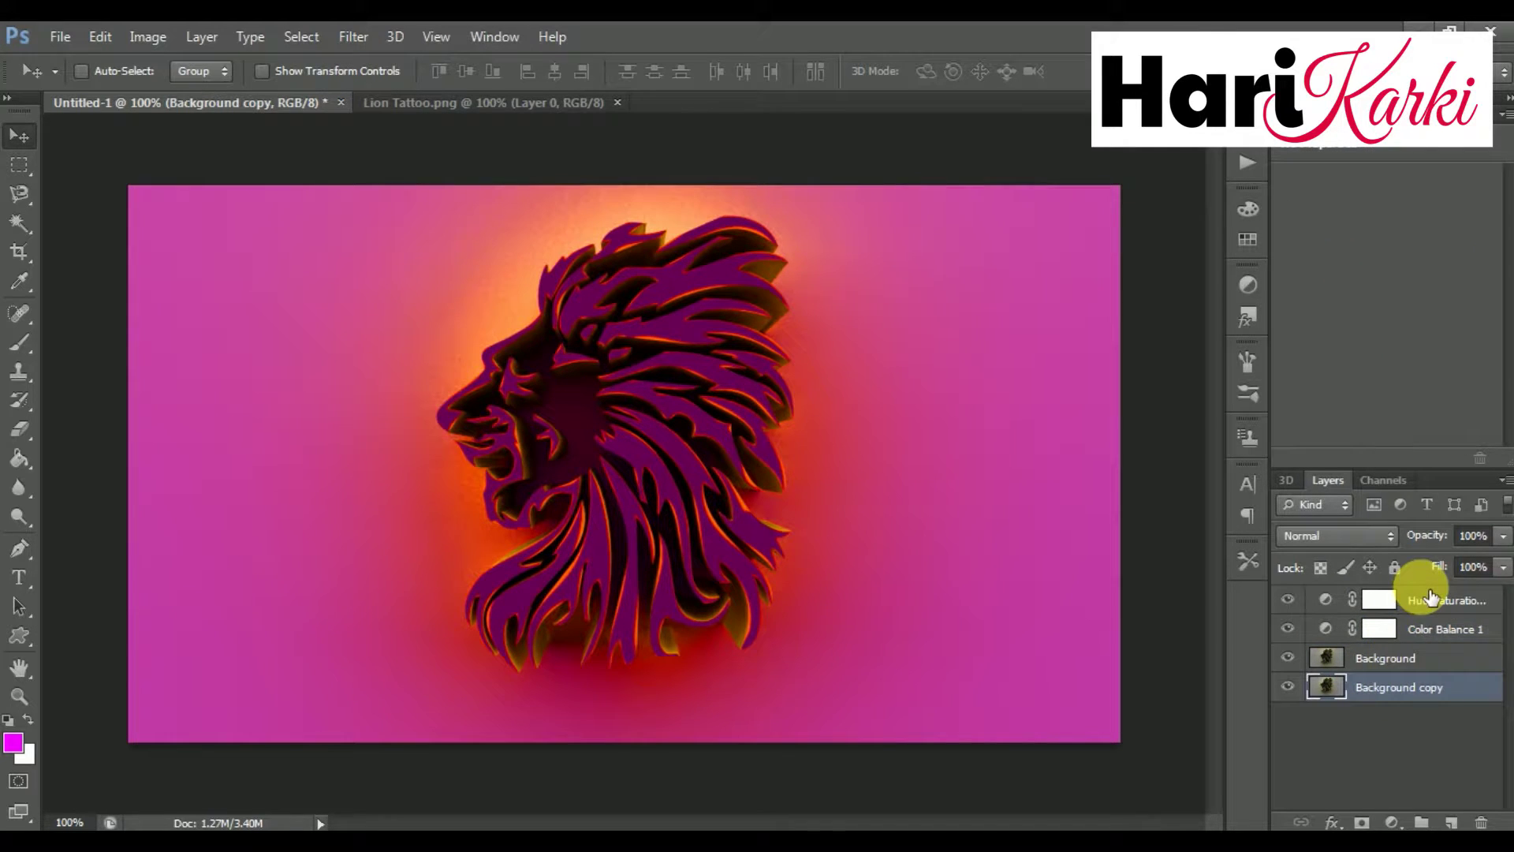
pyautogui.keyDown('shift'); pyautogui.click(1432, 603); pyautogui.keyUp('shift')
# Group the four adjustment and lion layers into Group 1.
pyautogui.press('g')
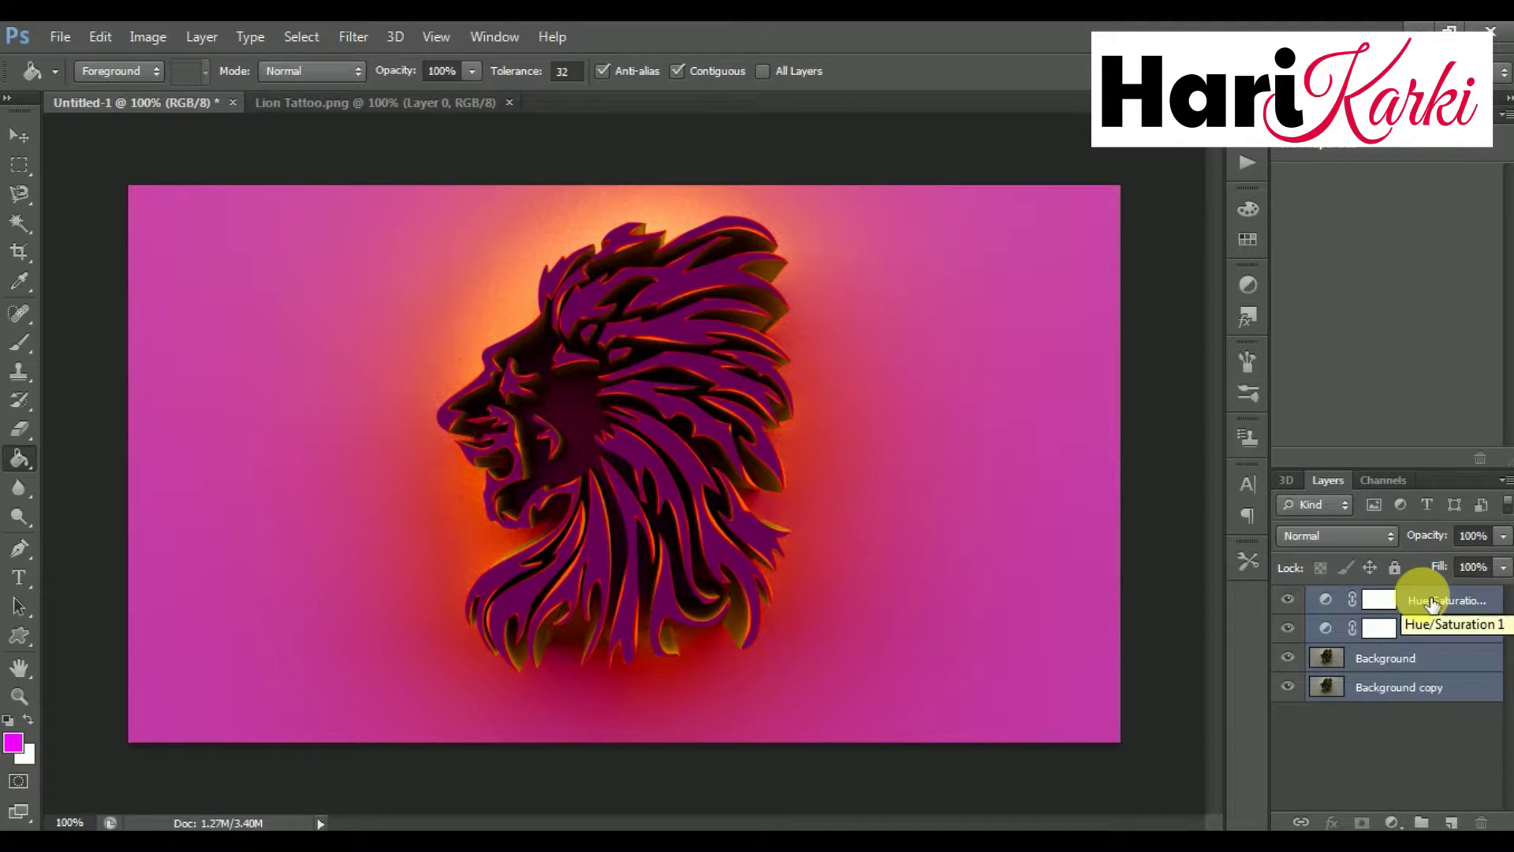
pyautogui.hotkey('ctrl', 'g')
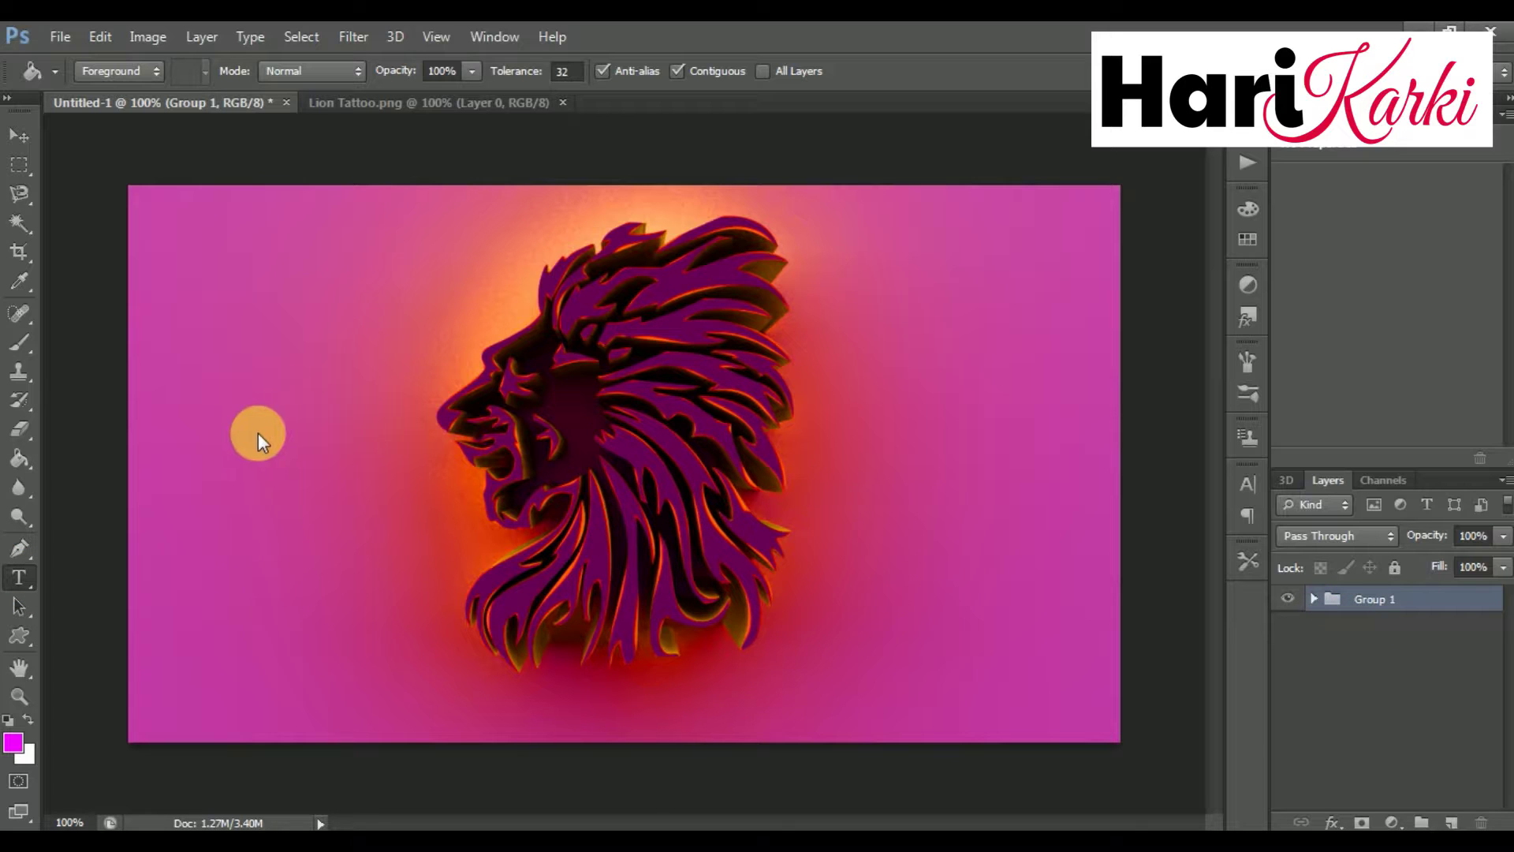
pyautogui.click(722, 588)
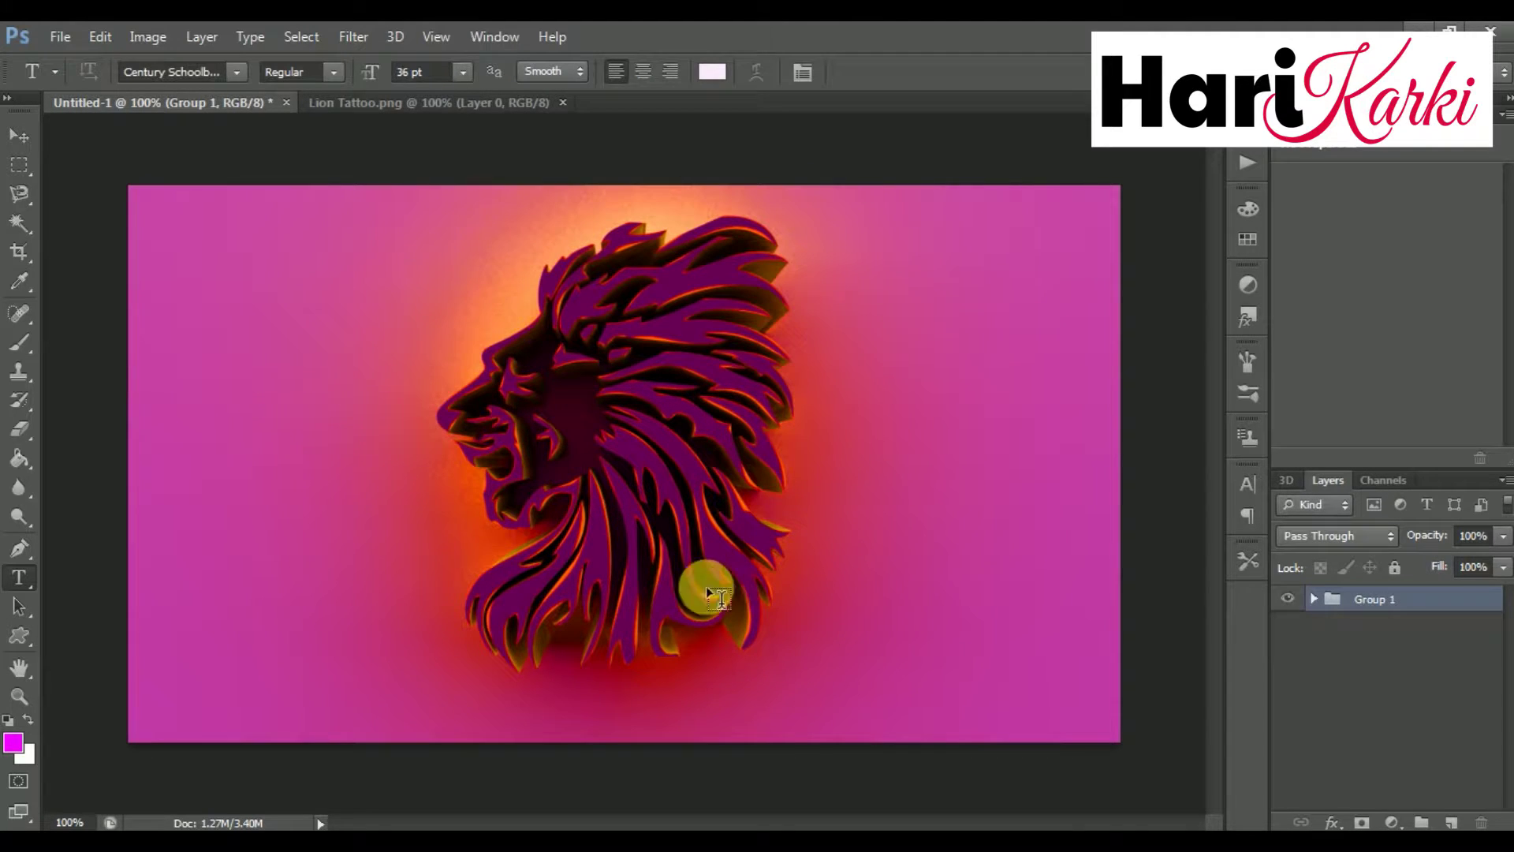
# Type 'Subscribe my channel' to the left of the lion head.
pyautogui.click(233, 416)
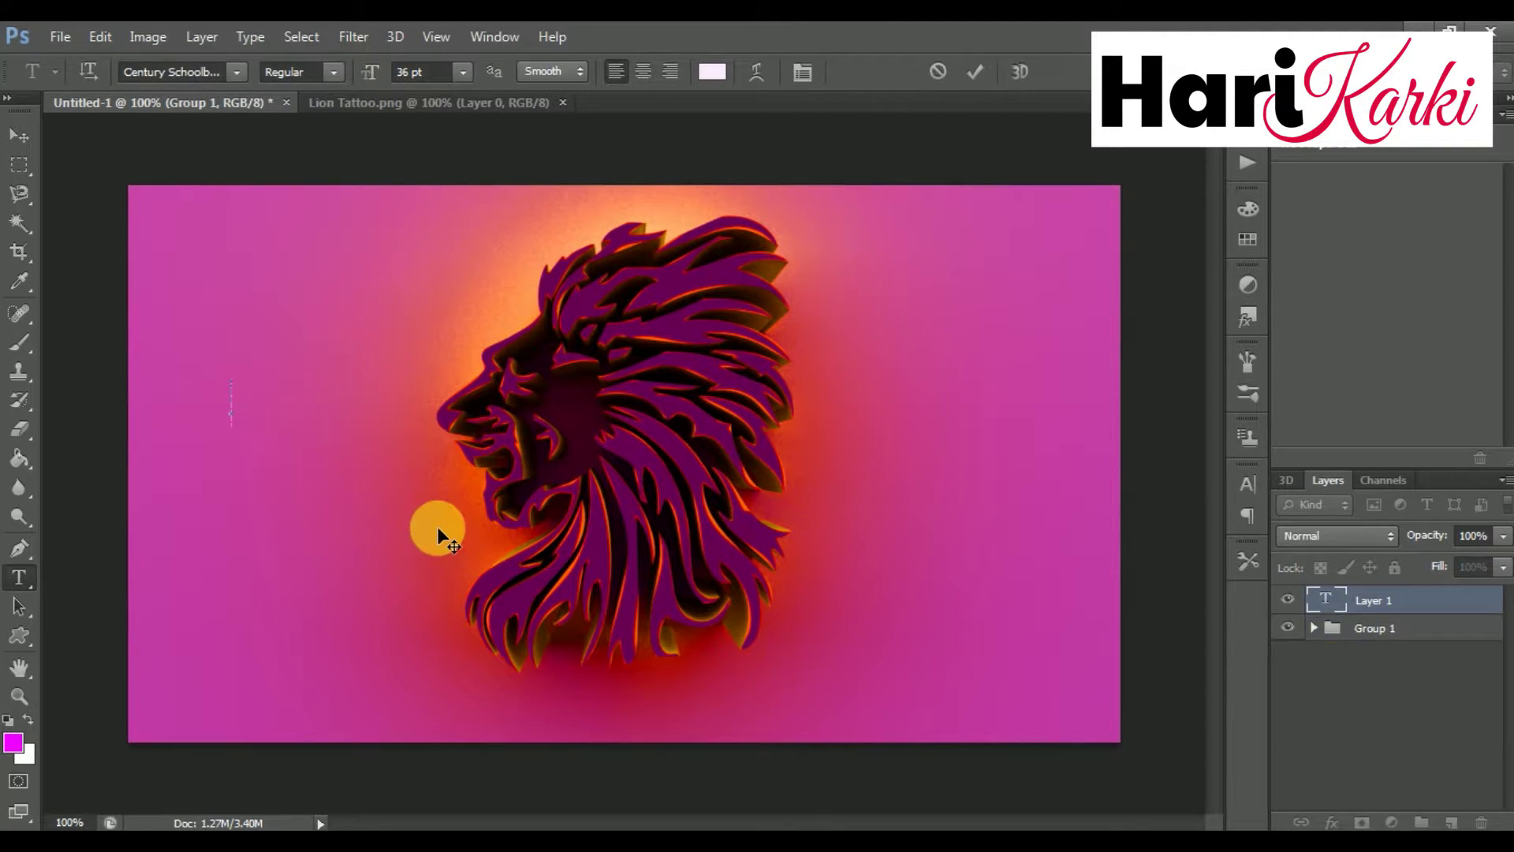
pyautogui.write('Subscrt')
pyautogui.press('BackSpace')
pyautogui.write('ibe')
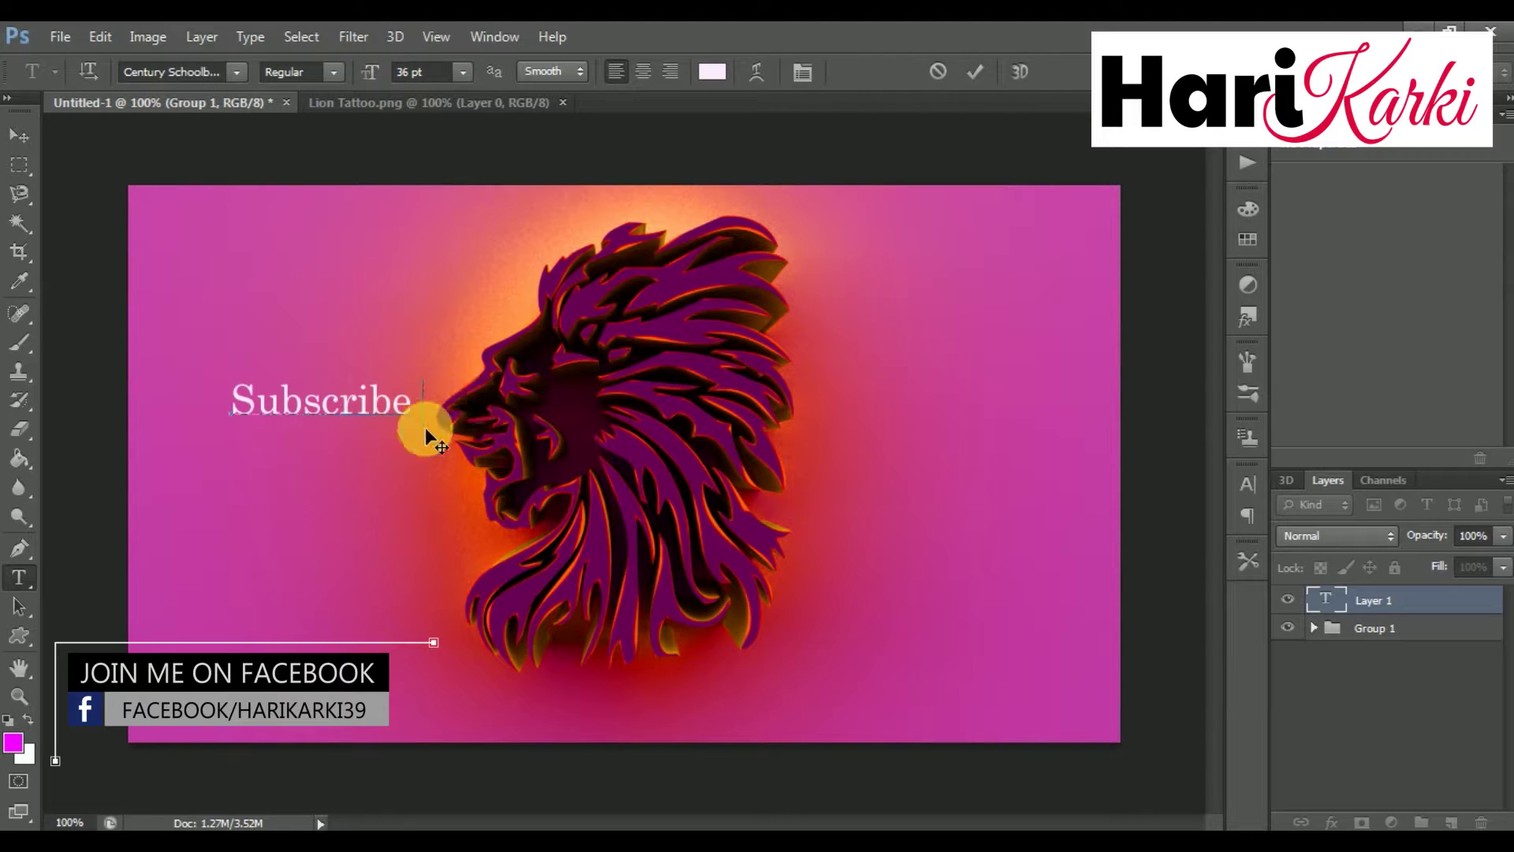
pyautogui.write('mym')
pyautogui.press('BackSpace')
pyautogui.write('c')
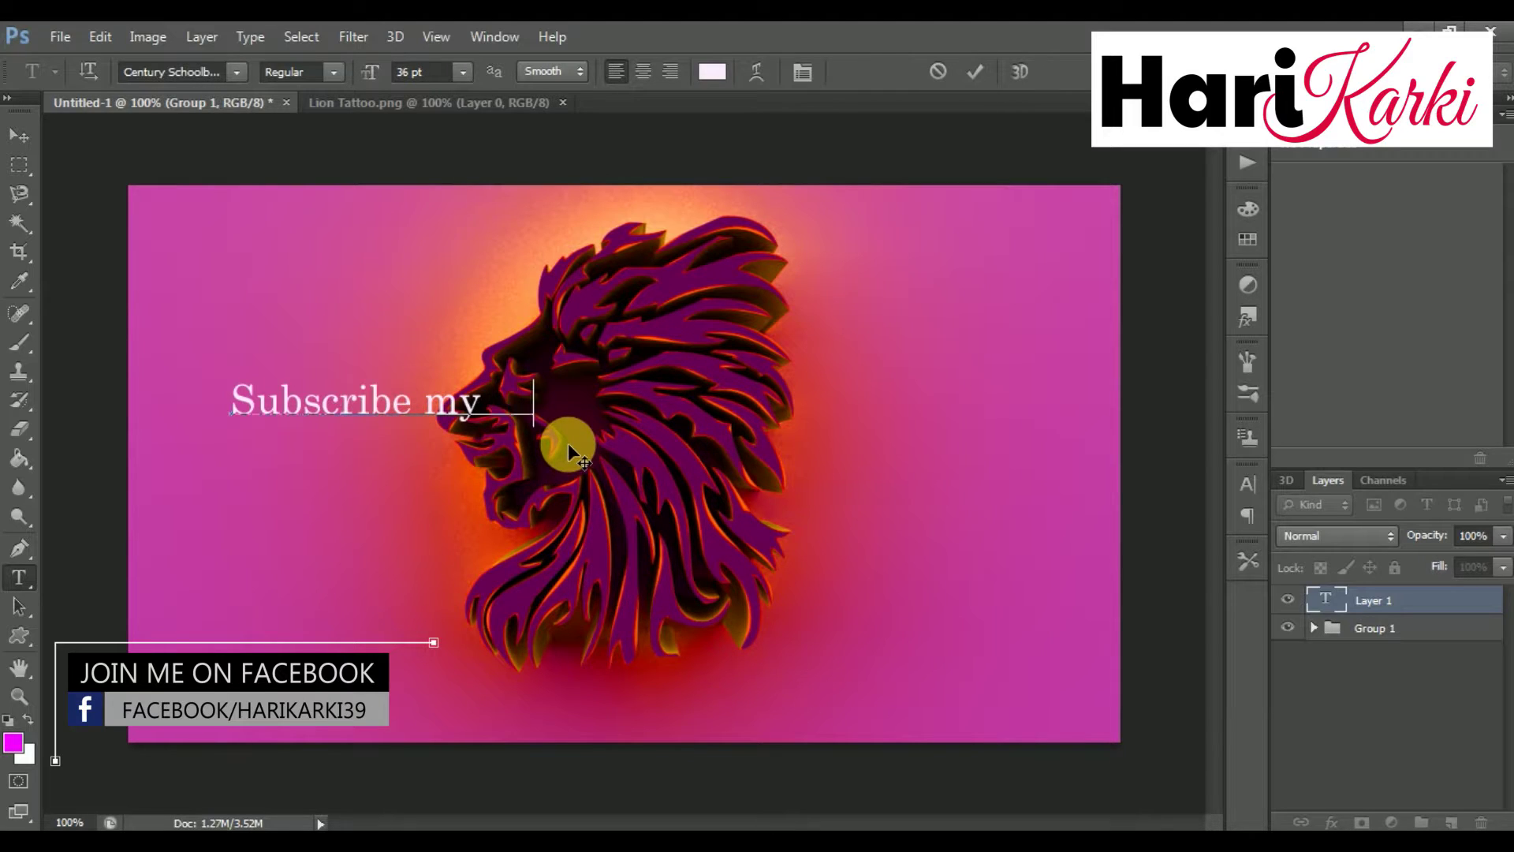
pyautogui.write('hannel')
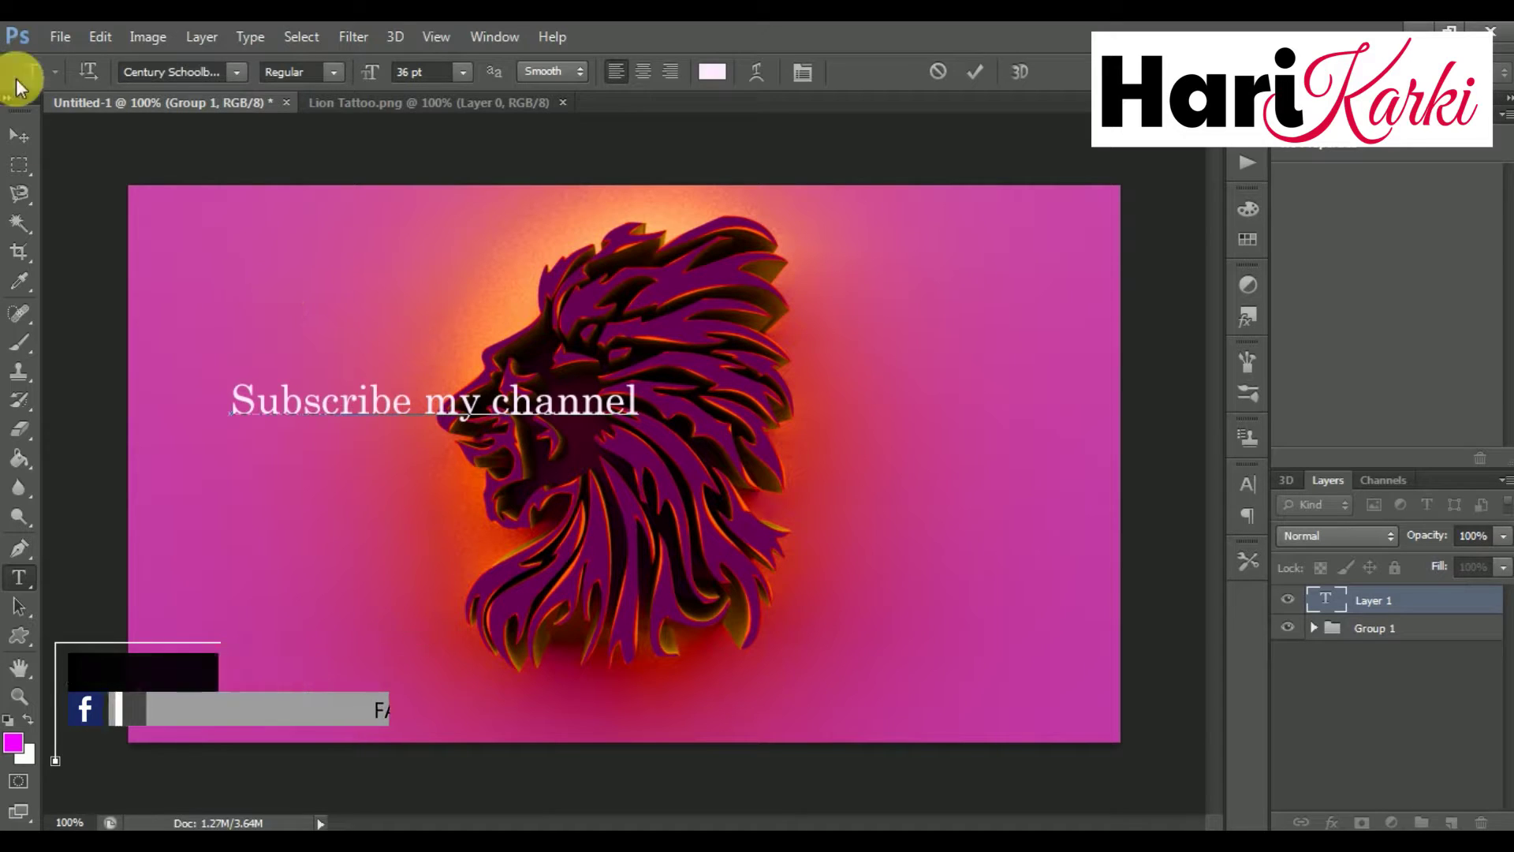
pyautogui.click(19, 135)
# Move the text to the bottom right and convert it into a 3D extrusion.
pyautogui.moveTo(308, 418); pyautogui.dragTo(711, 710)
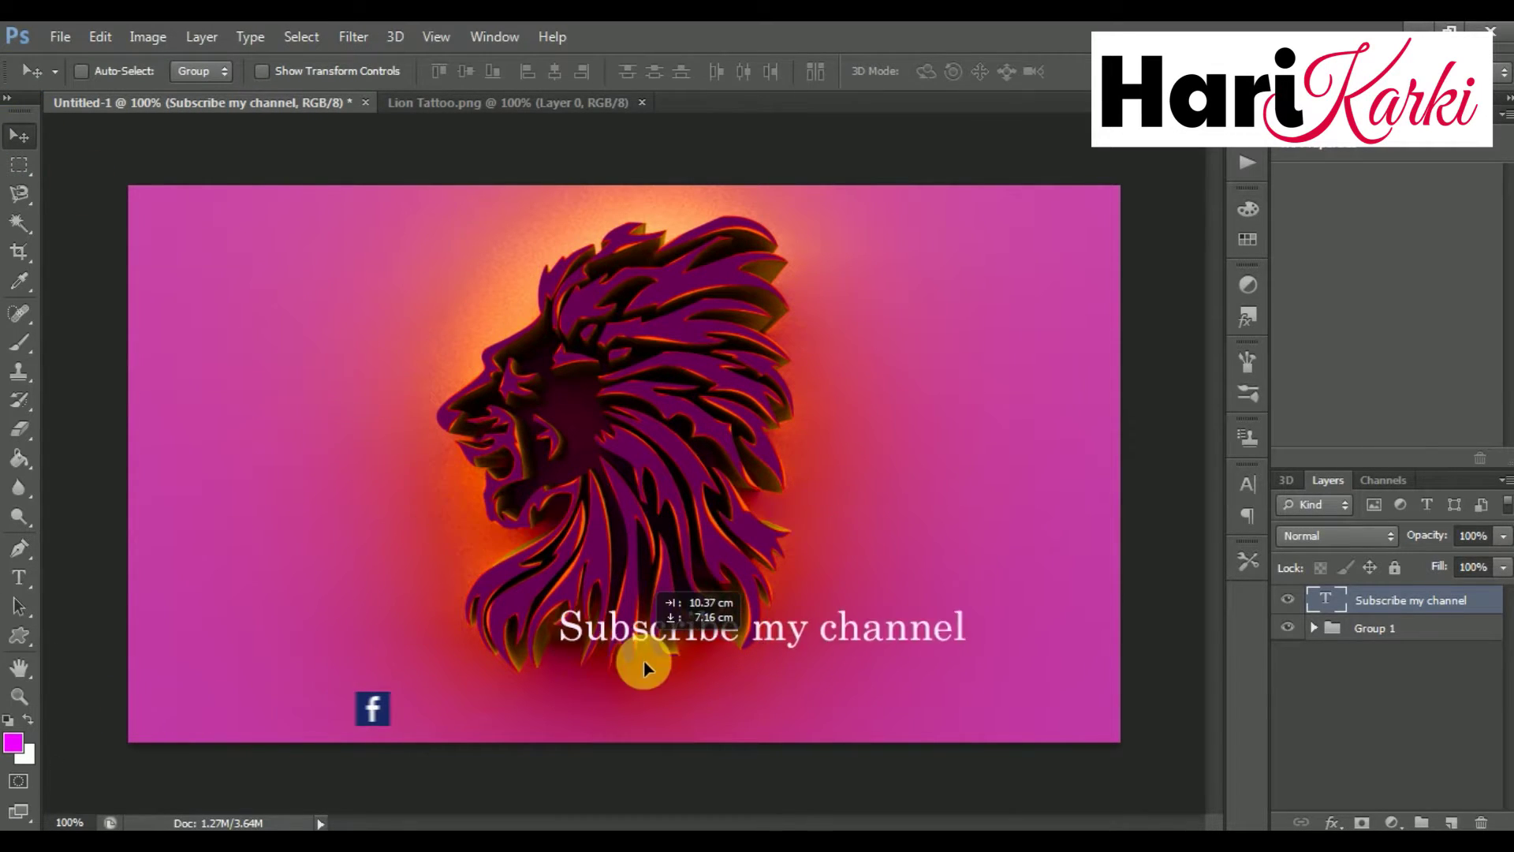
pyautogui.moveTo(711, 717); pyautogui.dragTo(728, 714)
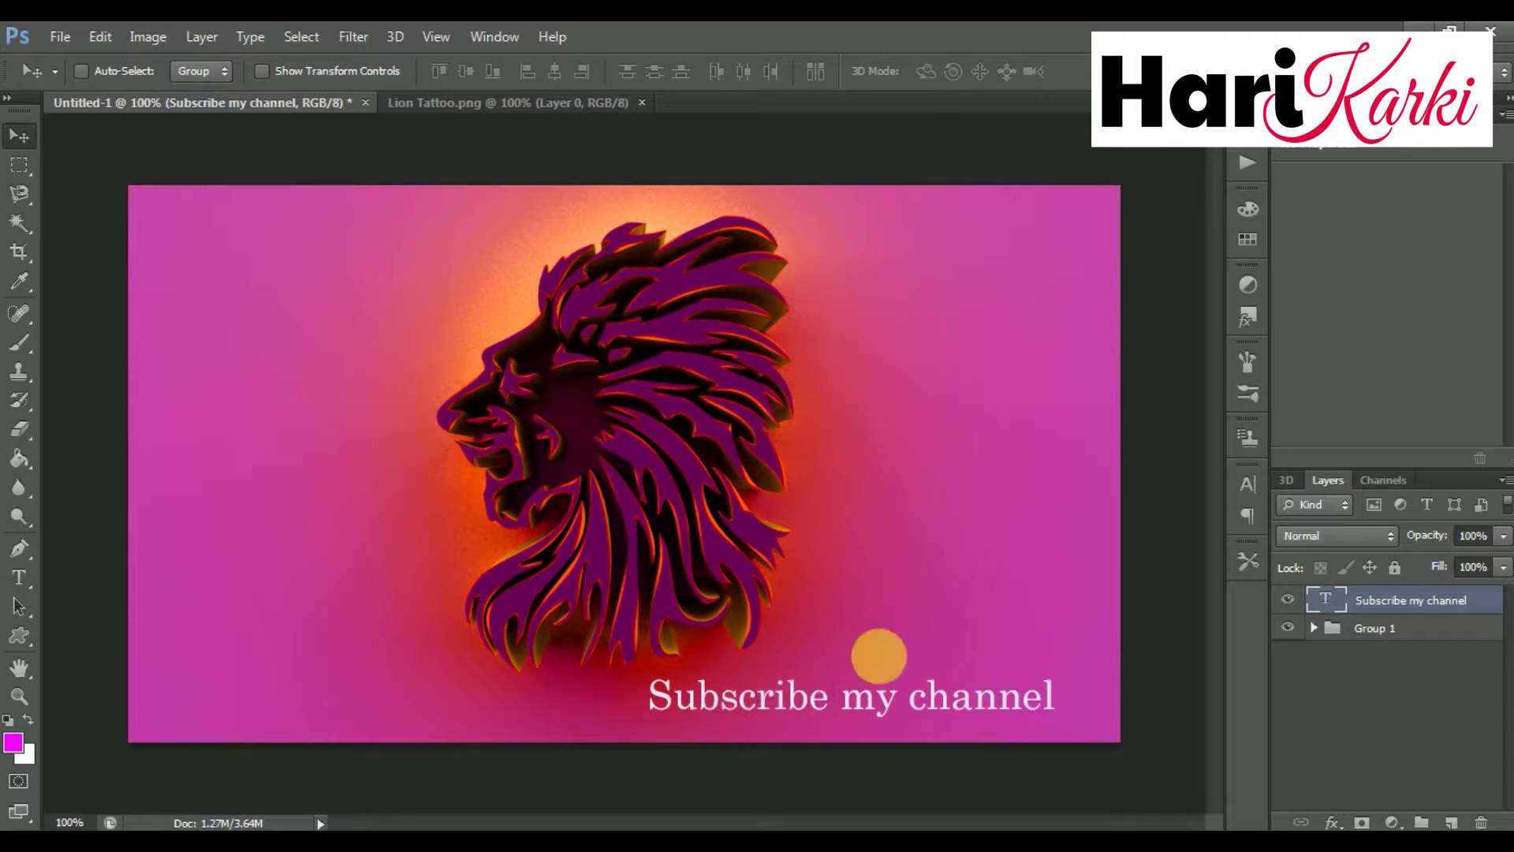
pyautogui.rightClick(1345, 609)
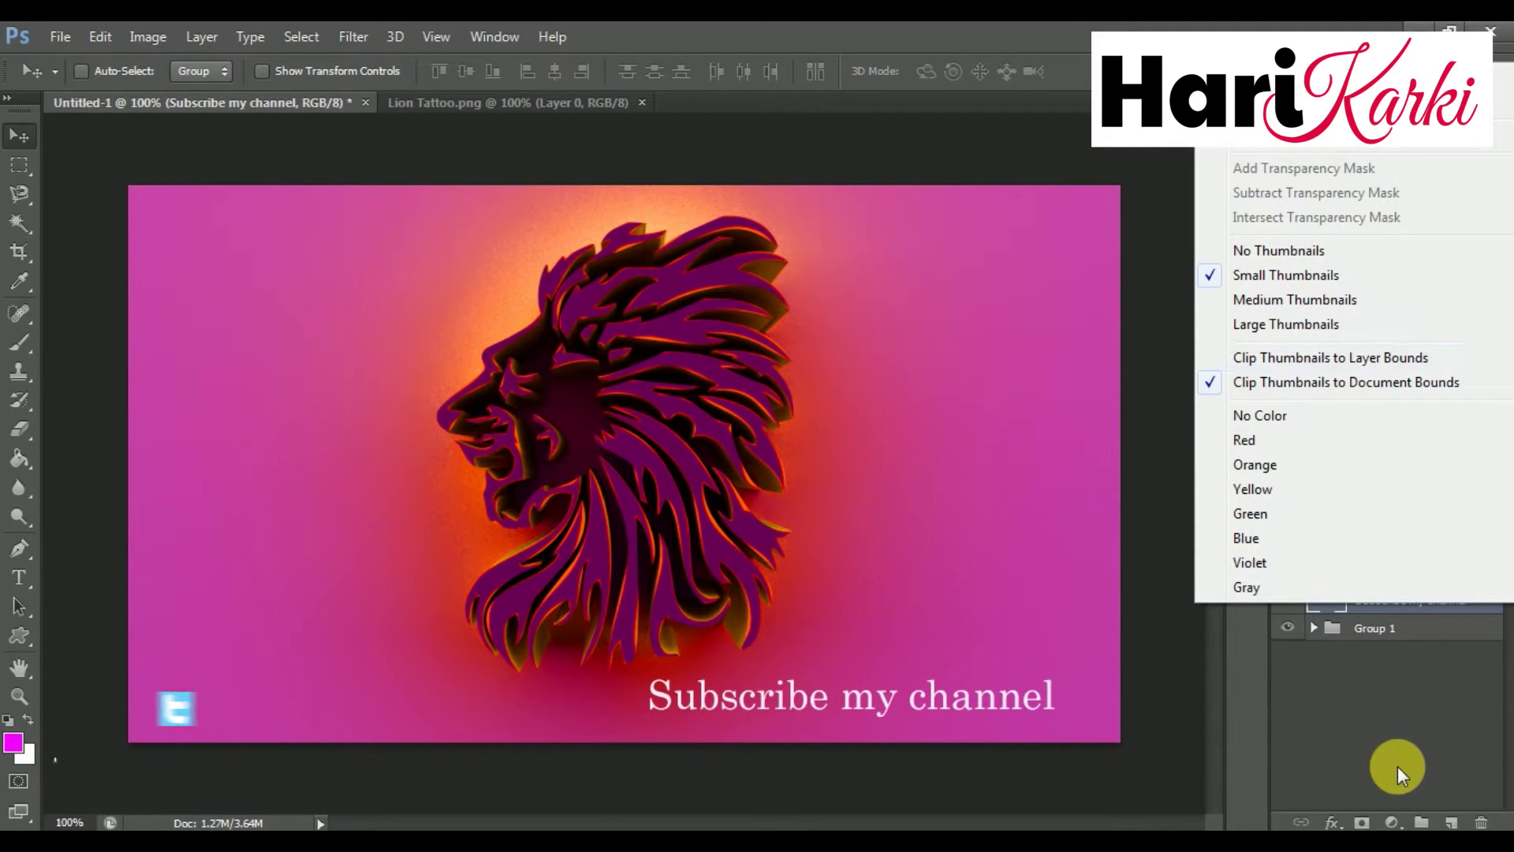
pyautogui.click(1398, 767)
pyautogui.rightClick(1432, 606)
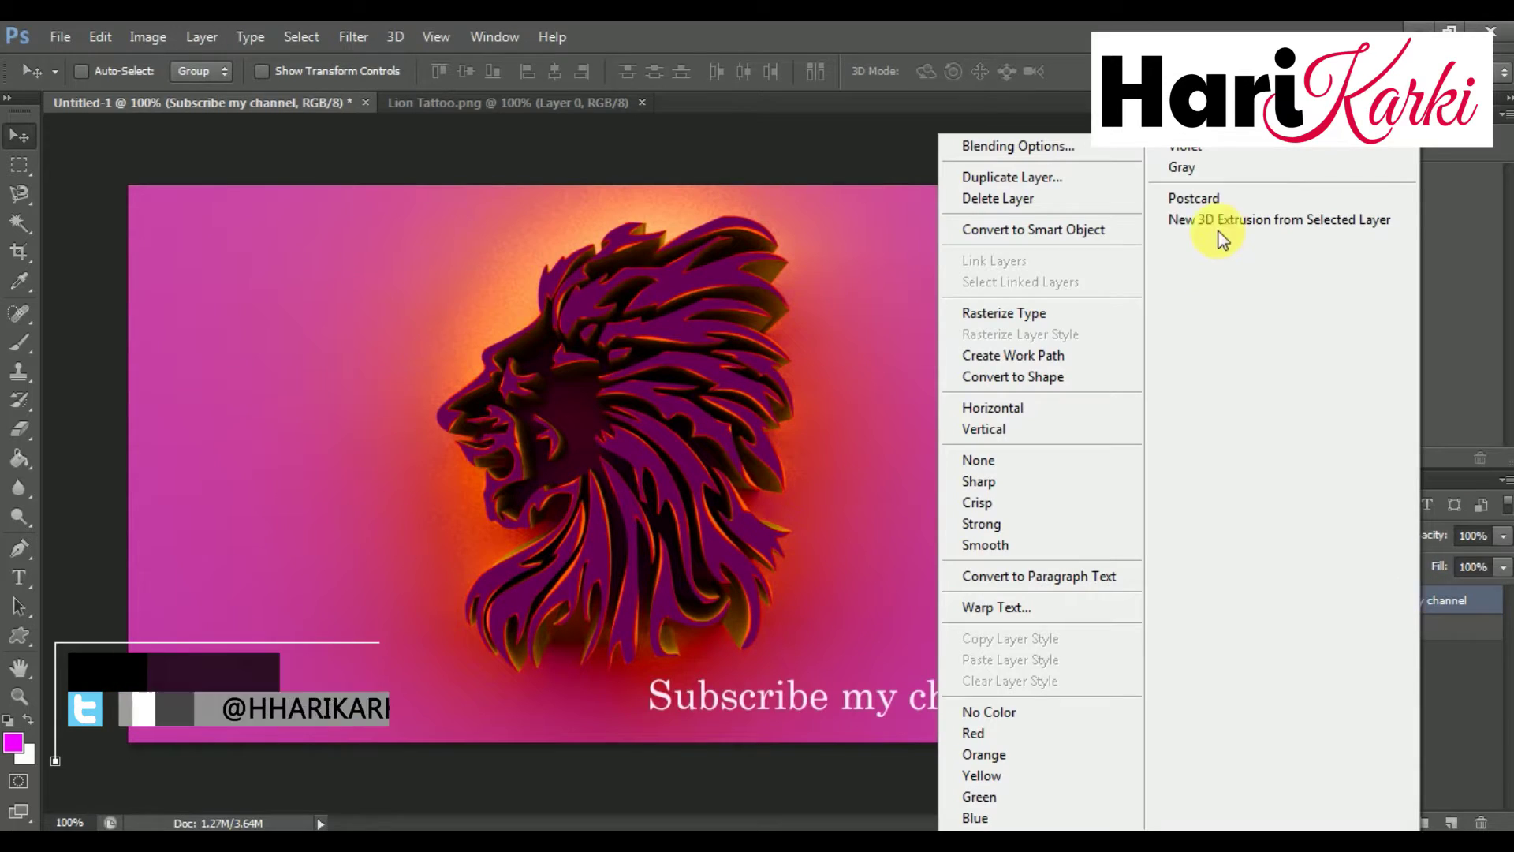
pyautogui.click(1227, 218)
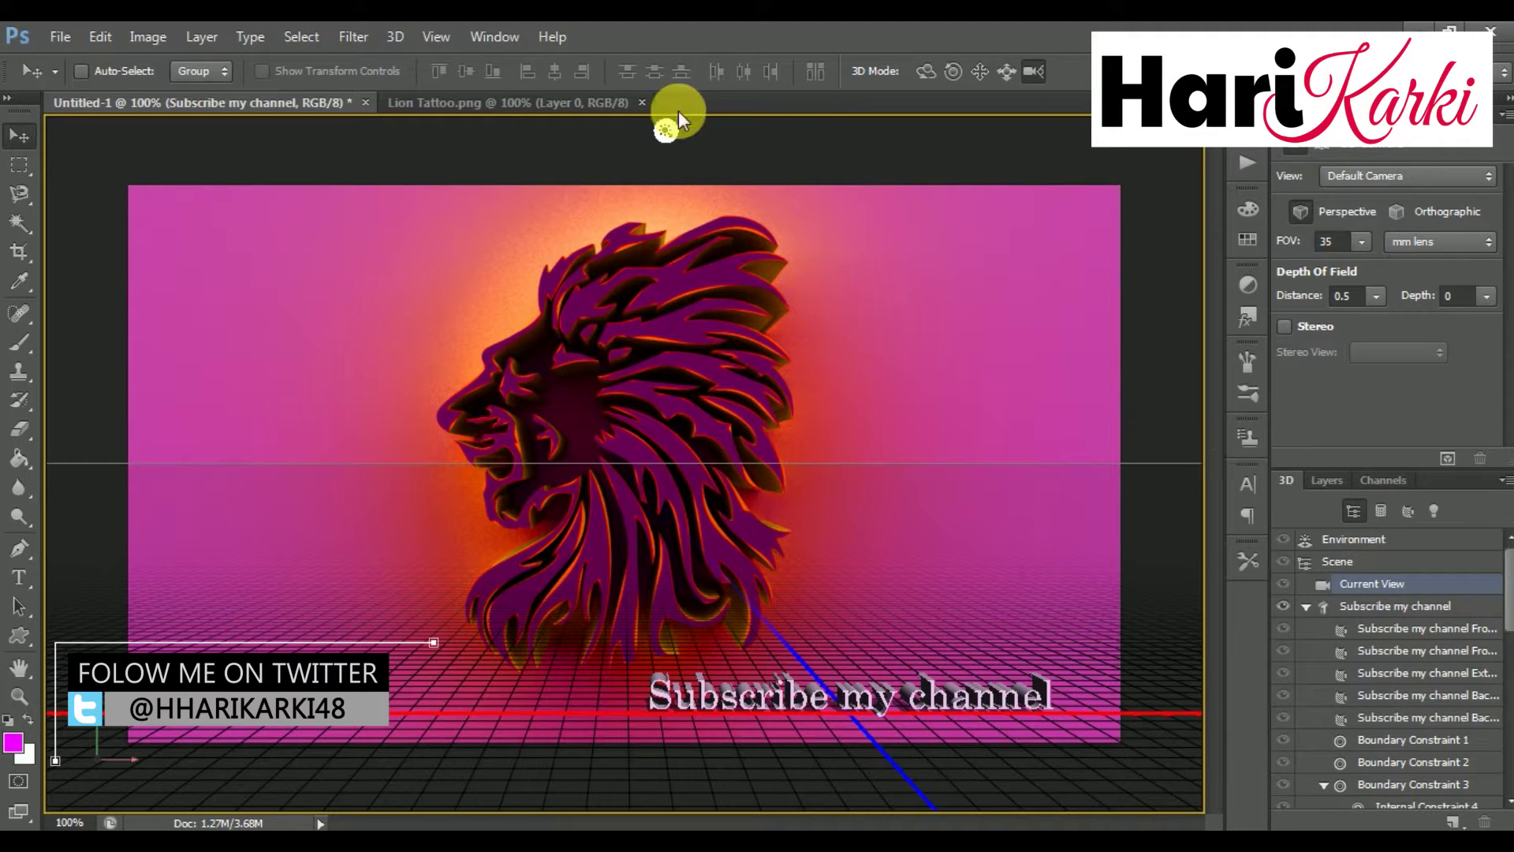
# Re-aim the scene's infinite light on the 3D text up and to the left.
pyautogui.click(667, 129)
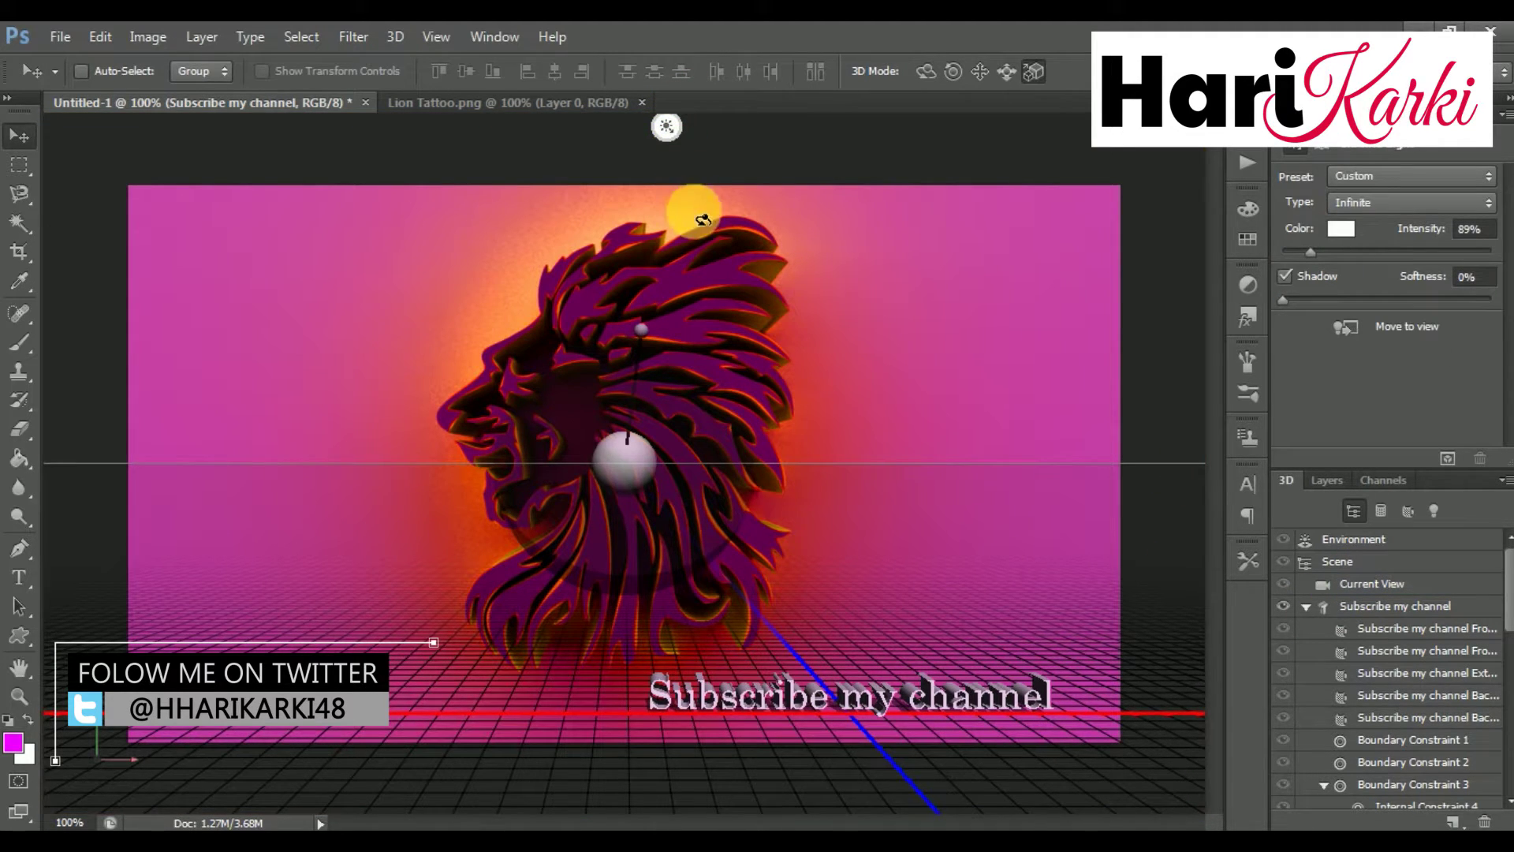
pyautogui.moveTo(653, 336); pyautogui.dragTo(796, 469)
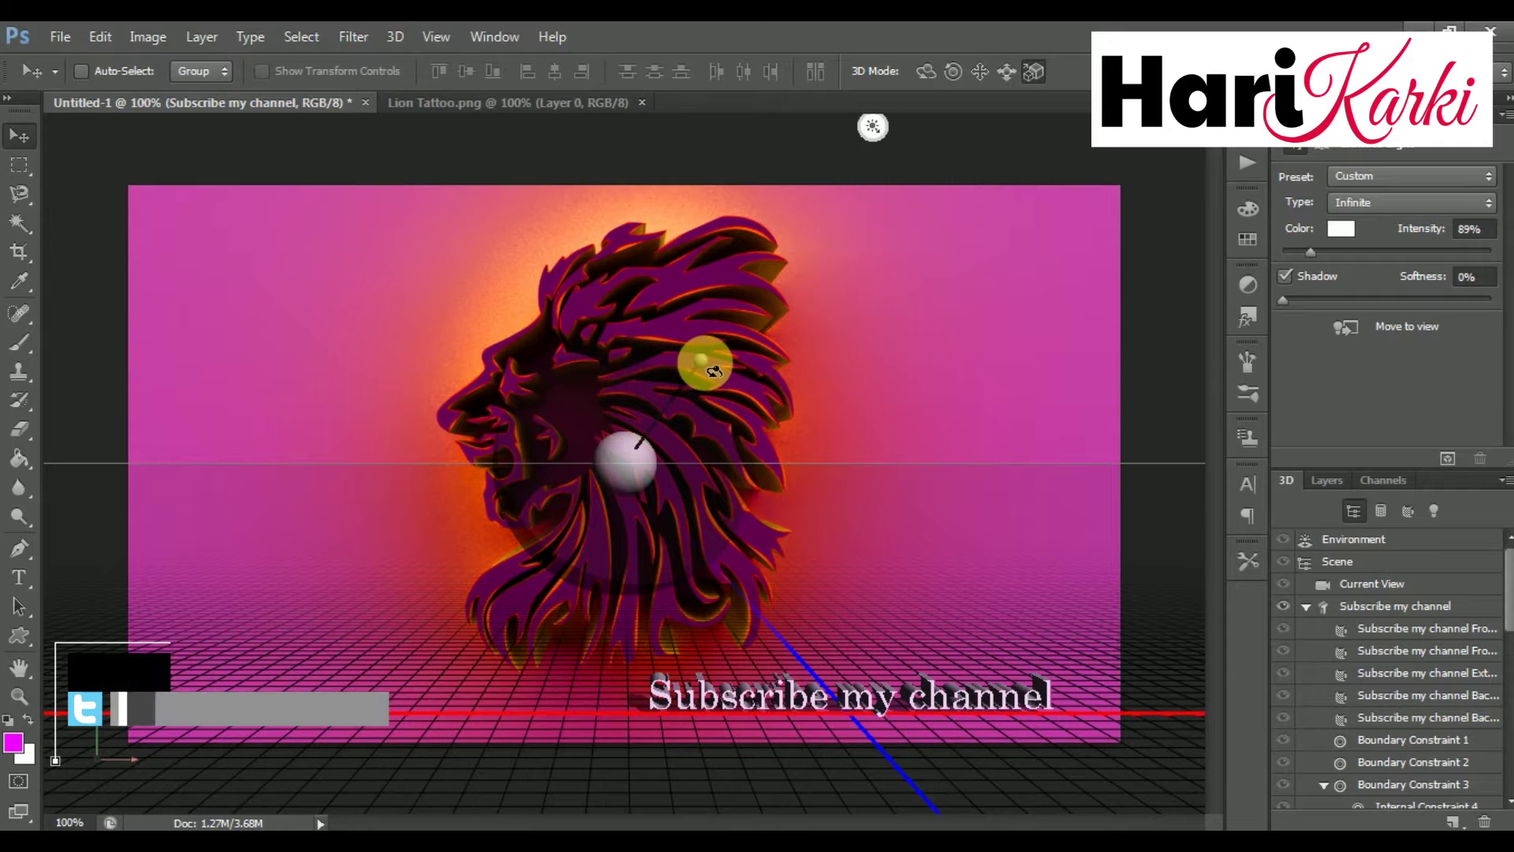
pyautogui.moveTo(796, 469); pyautogui.dragTo(749, 450)
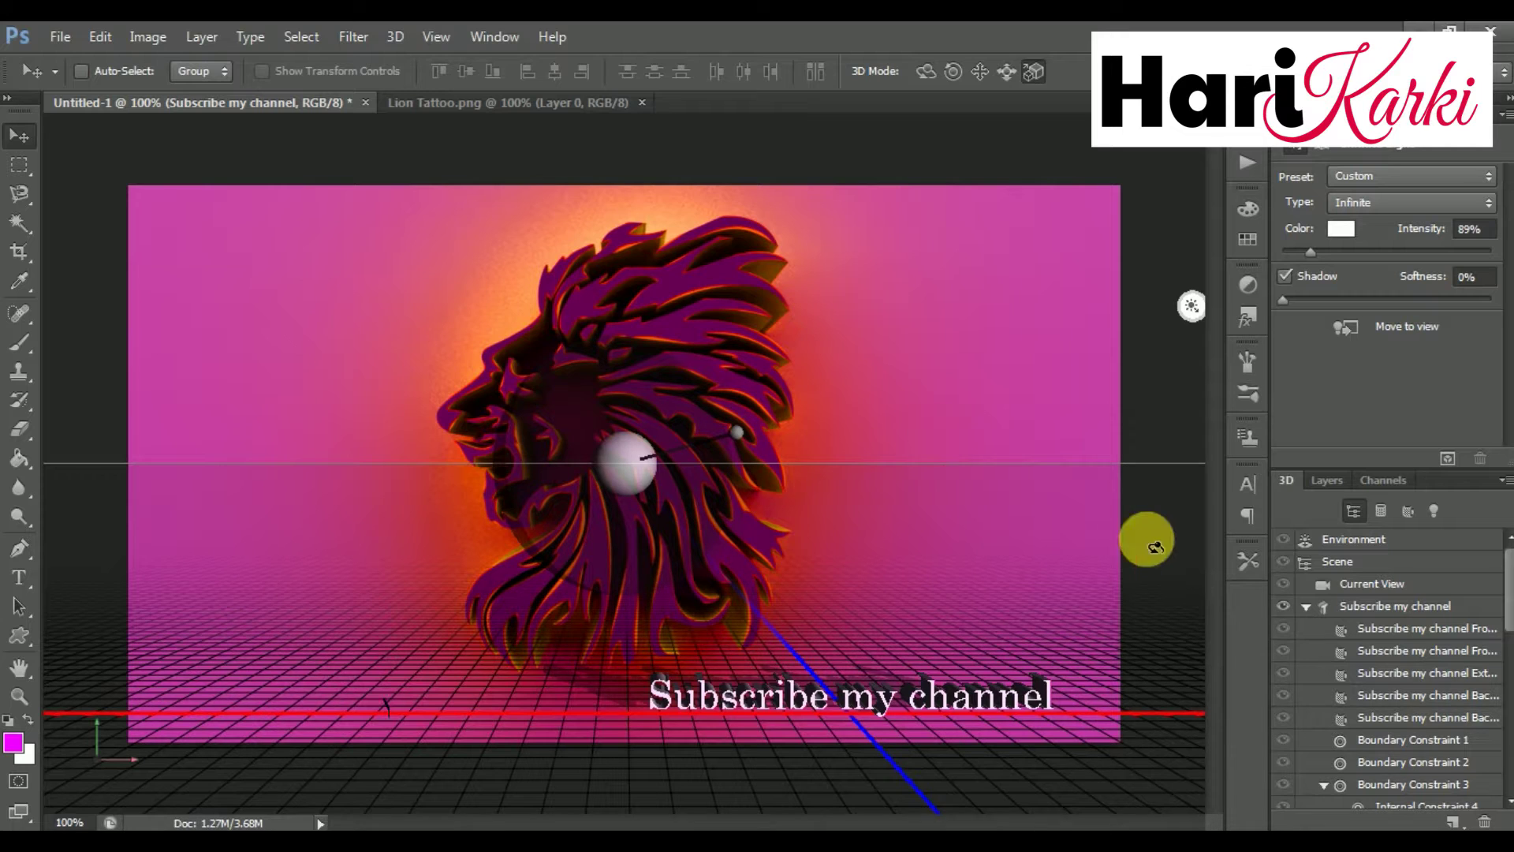
pyautogui.click(1396, 628)
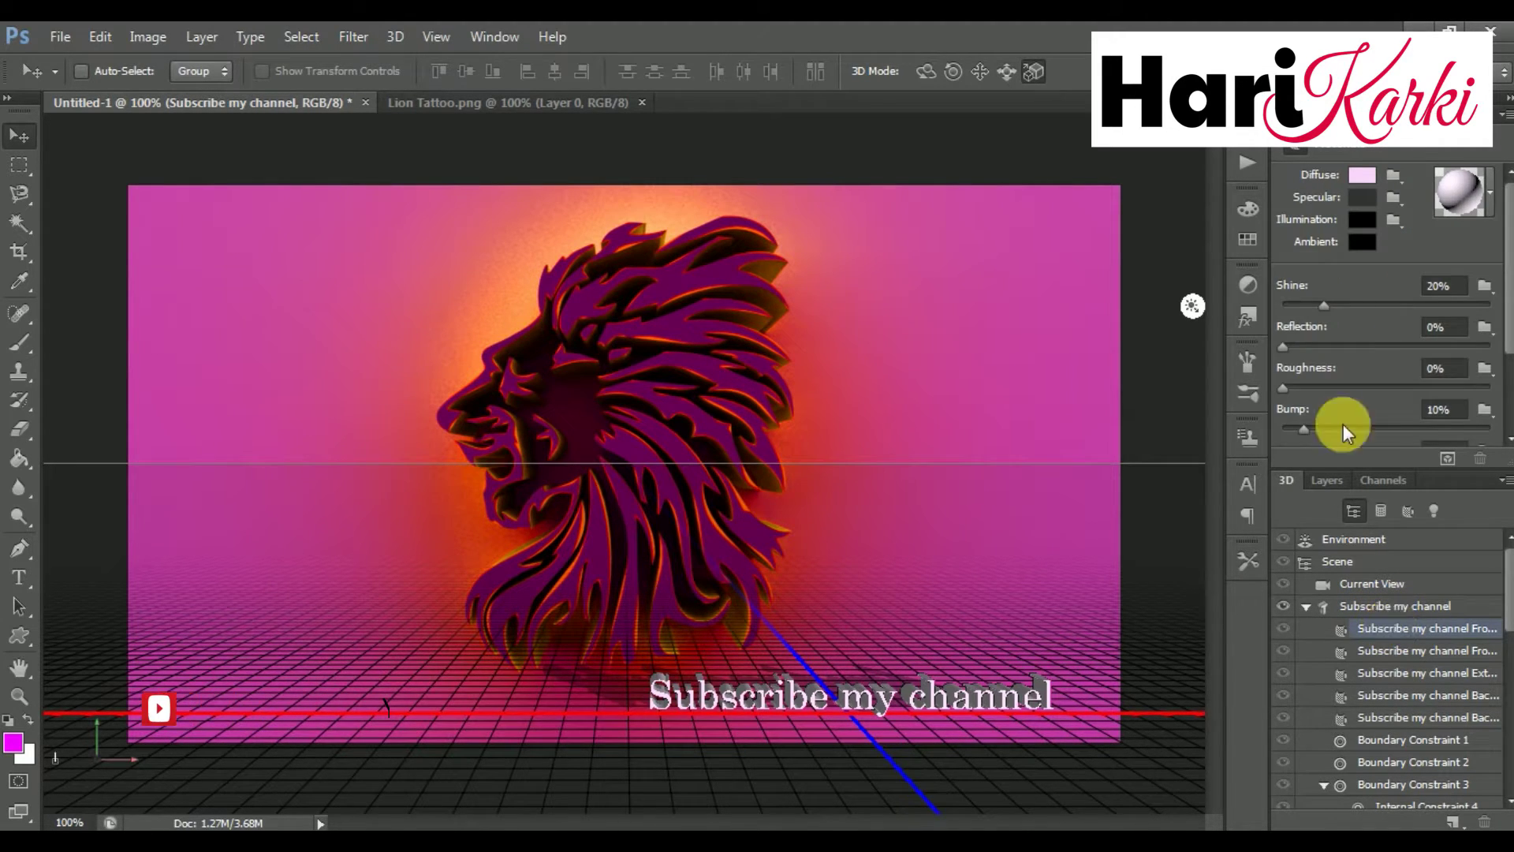
# Give the text's front material an orange ff9448 diffuse sampled from the lion's glow.
pyautogui.click(1370, 180)
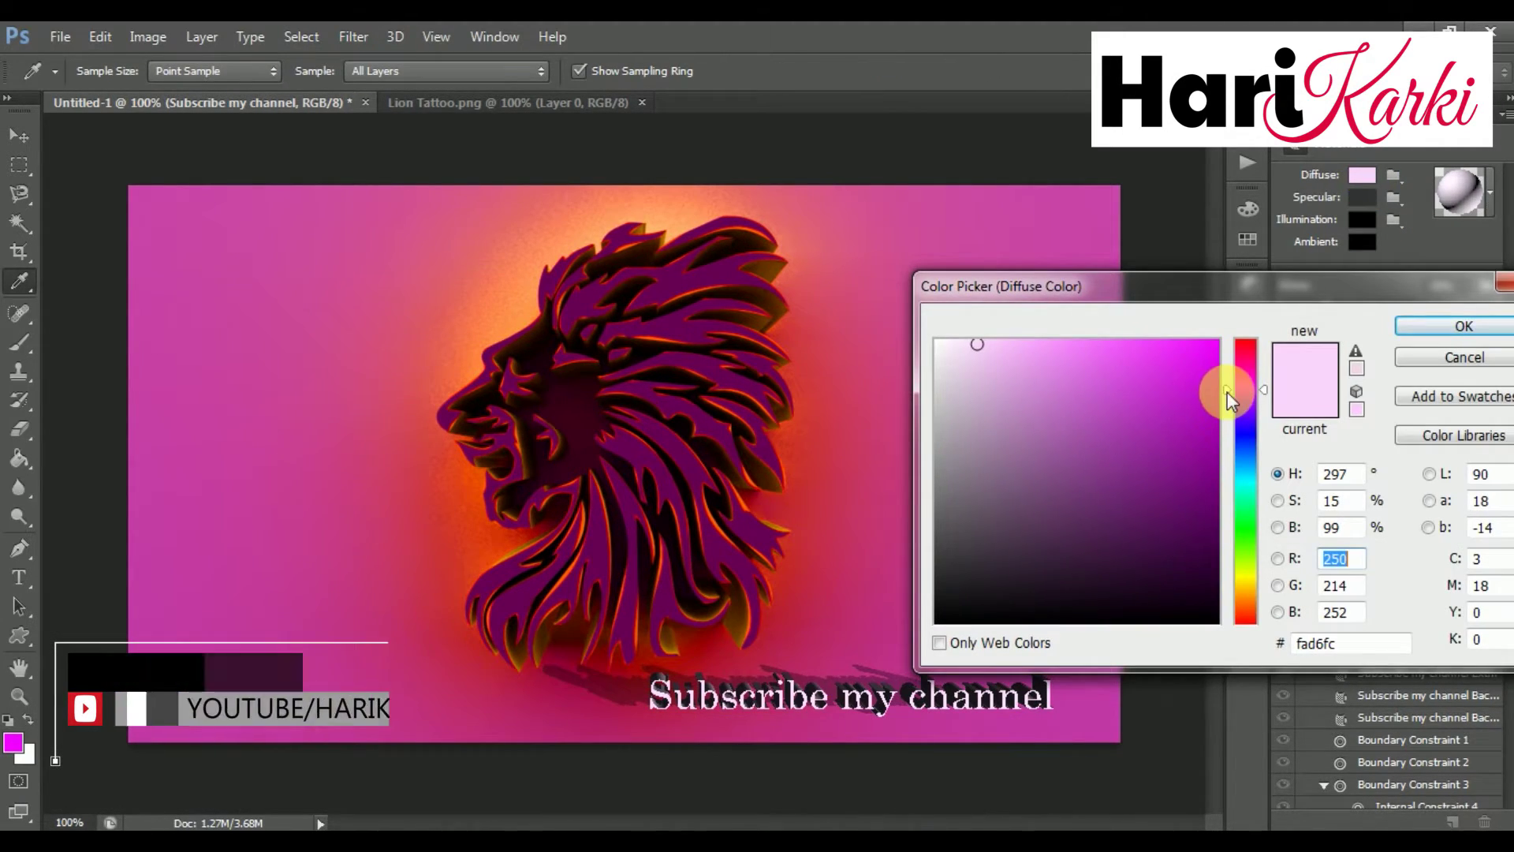
pyautogui.click(546, 316)
pyautogui.click(656, 426)
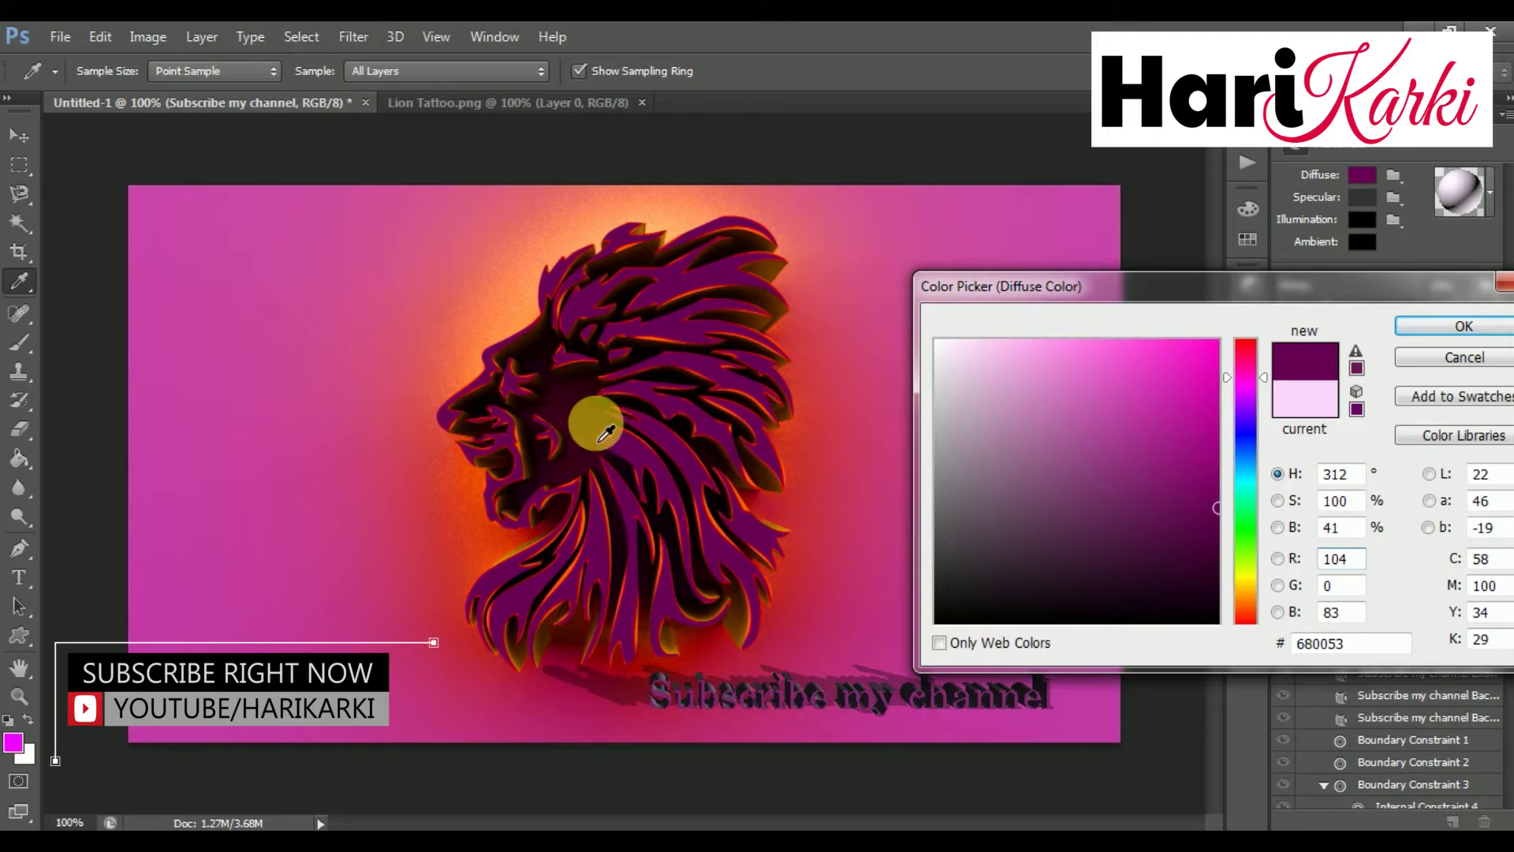
pyautogui.click(522, 335)
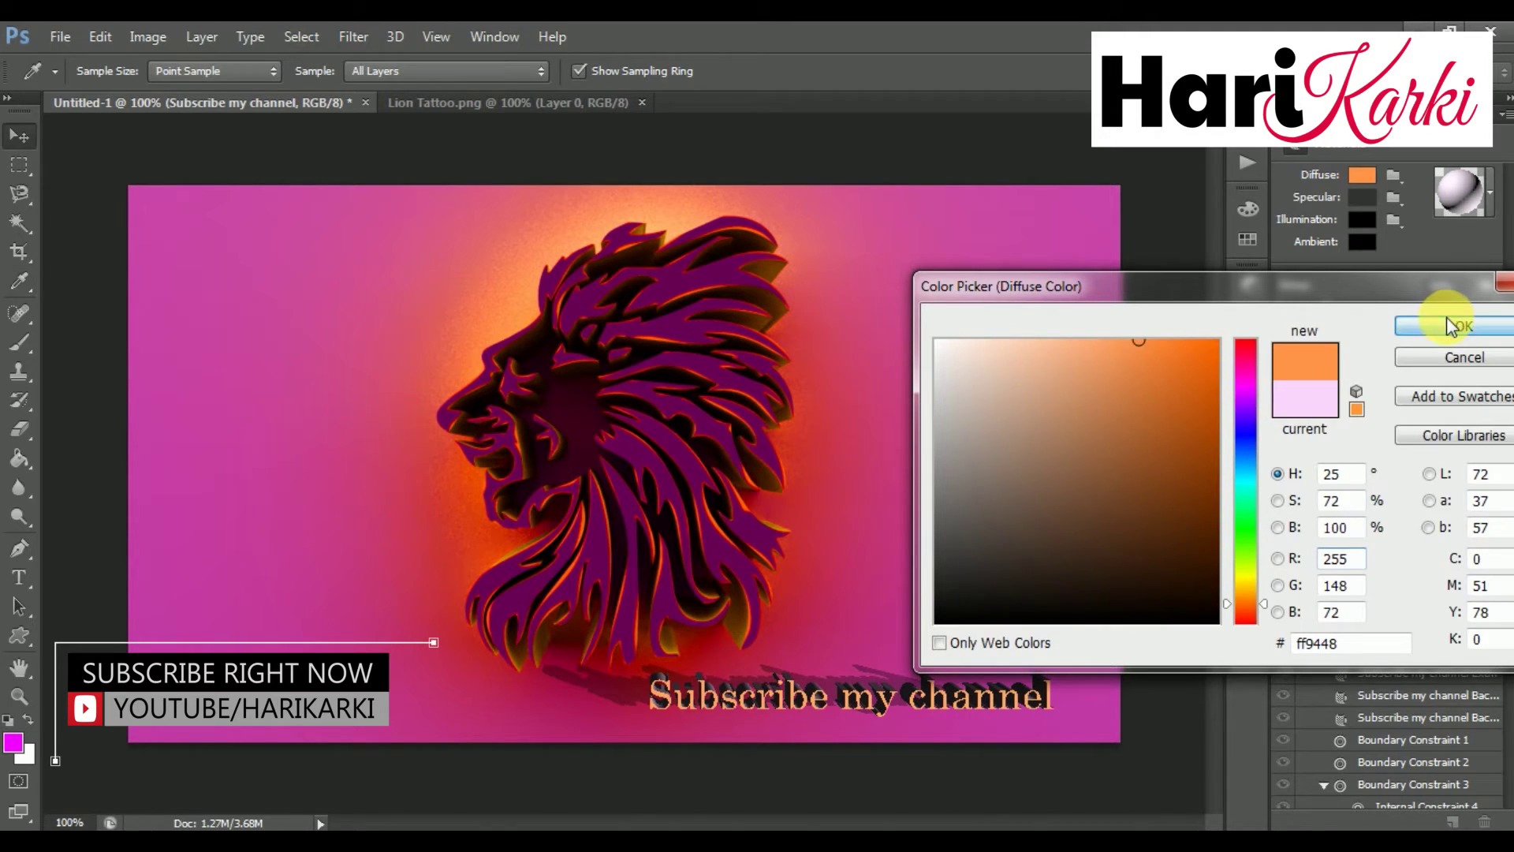
pyautogui.click(1452, 325)
# Set another text material's diffuse colour to white ffffff.
pyautogui.click(1396, 652)
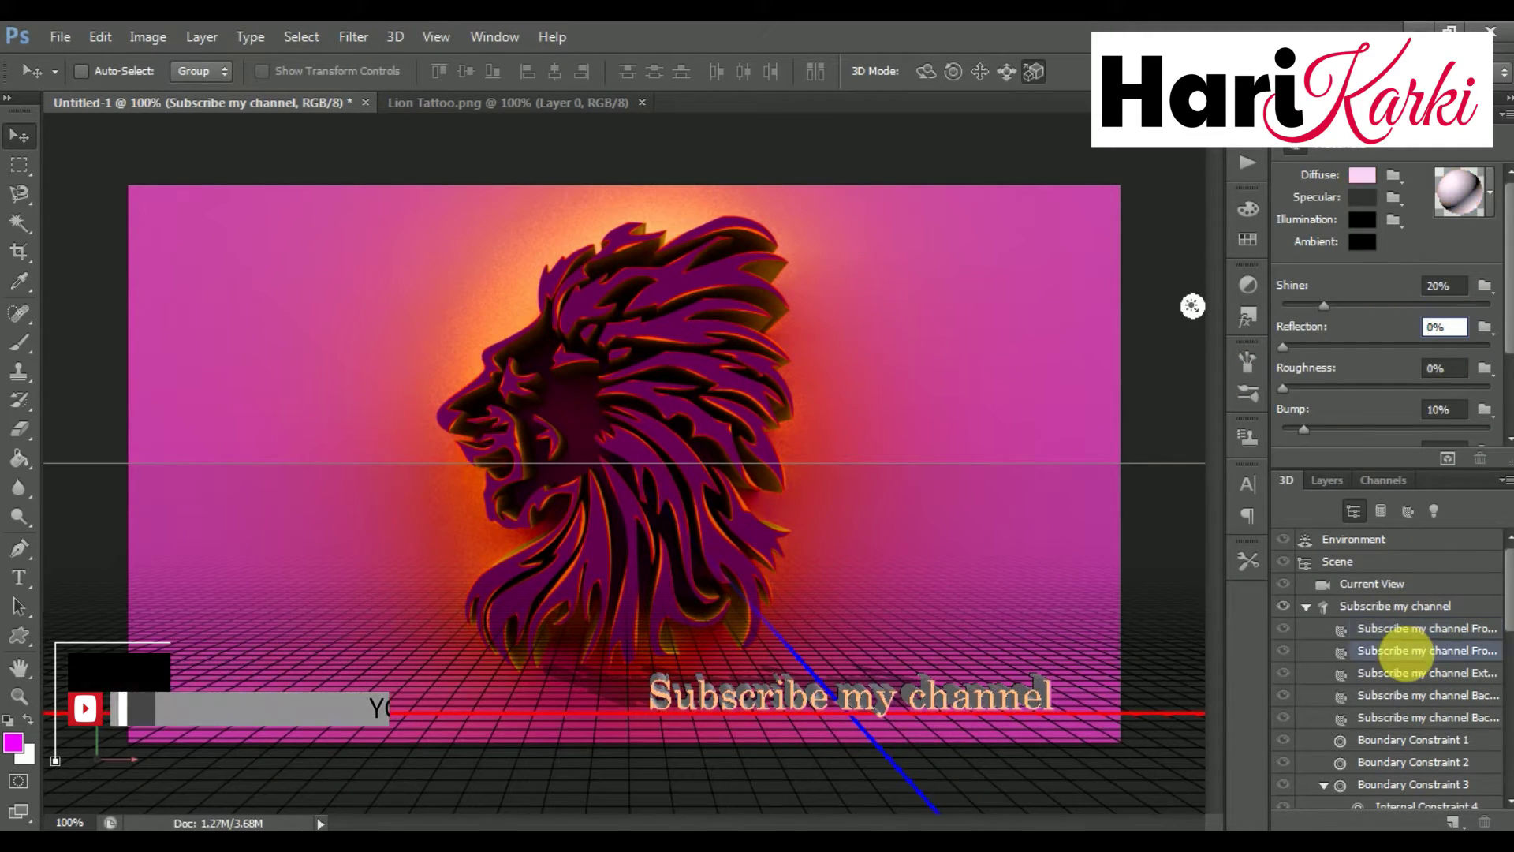
pyautogui.click(1362, 174)
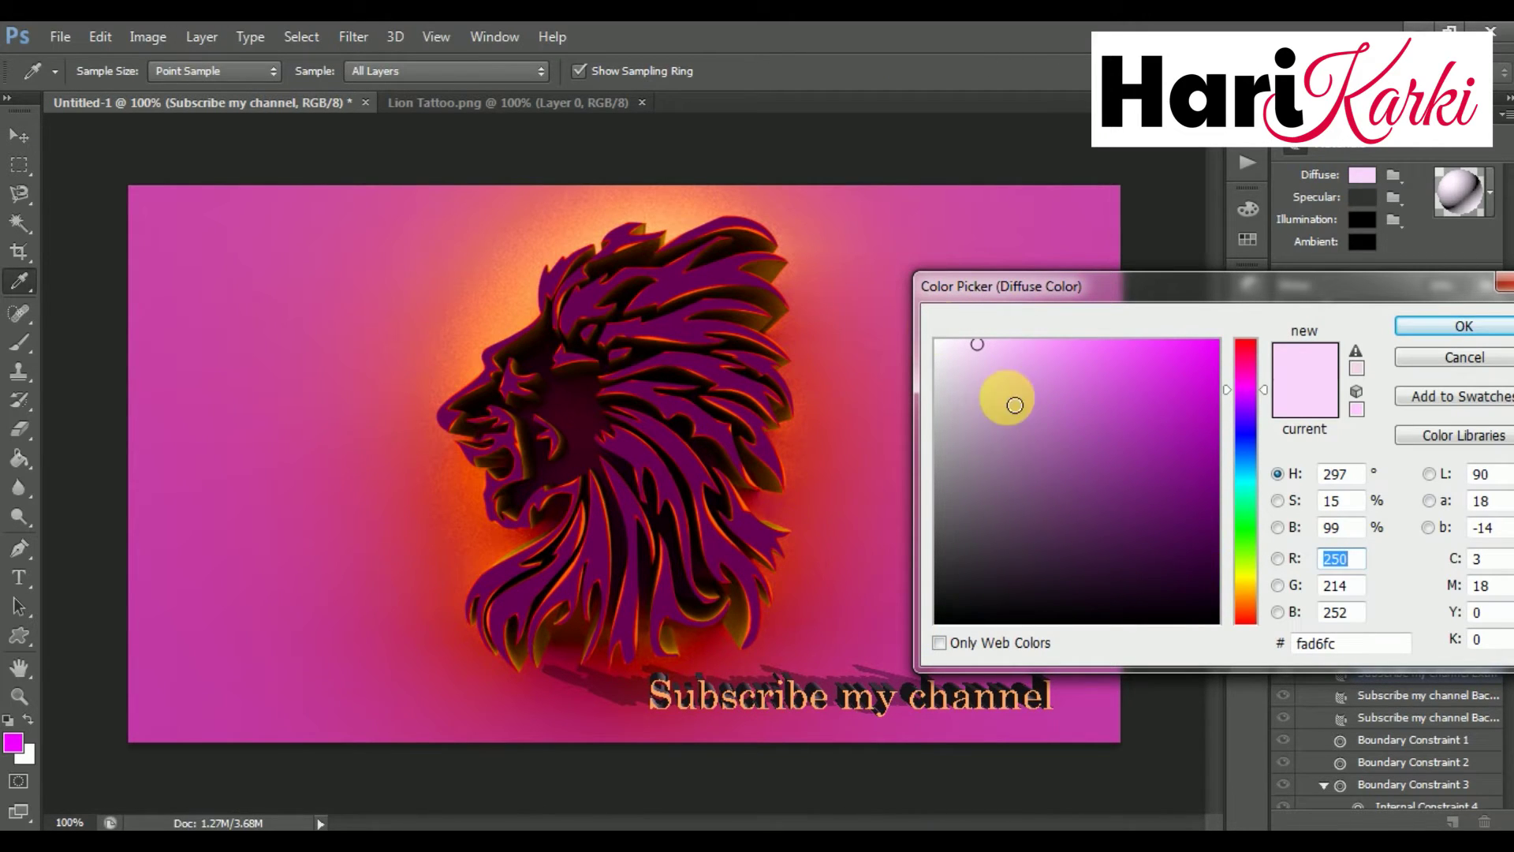
pyautogui.click(938, 341)
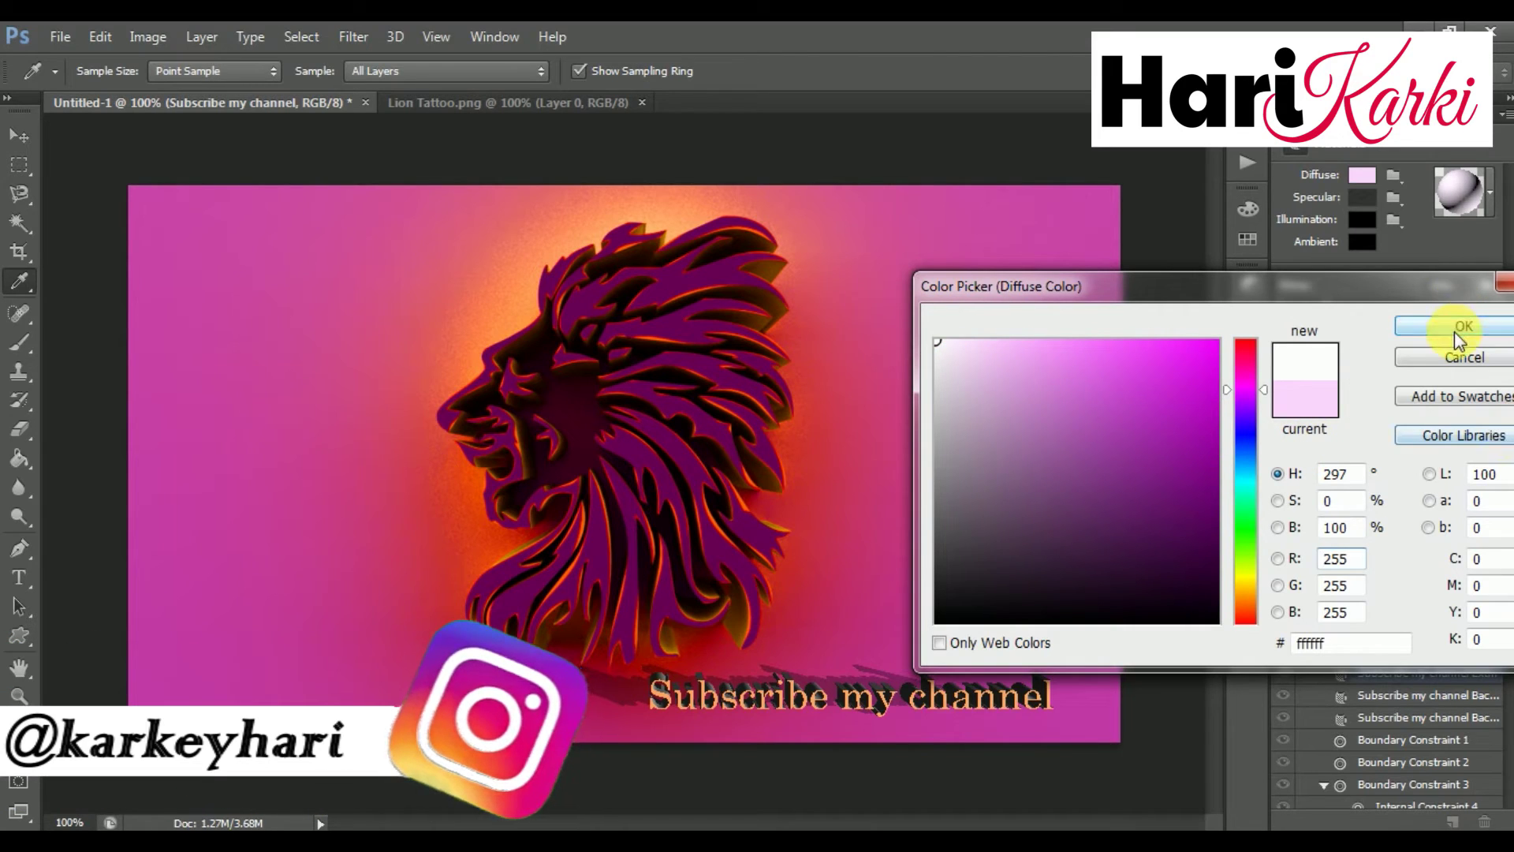
pyautogui.click(1454, 328)
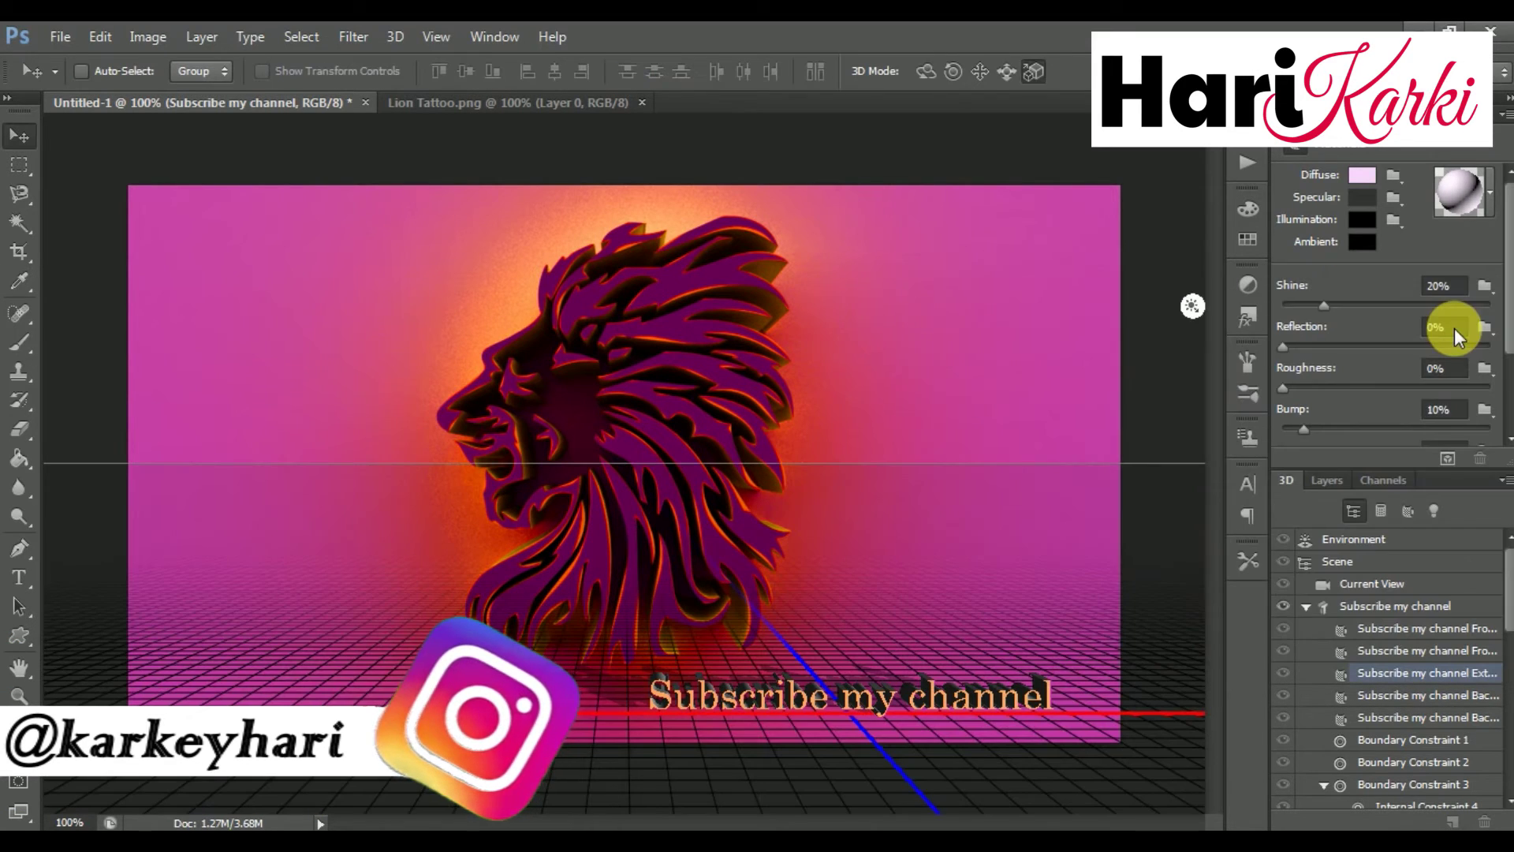
pyautogui.click(1340, 483)
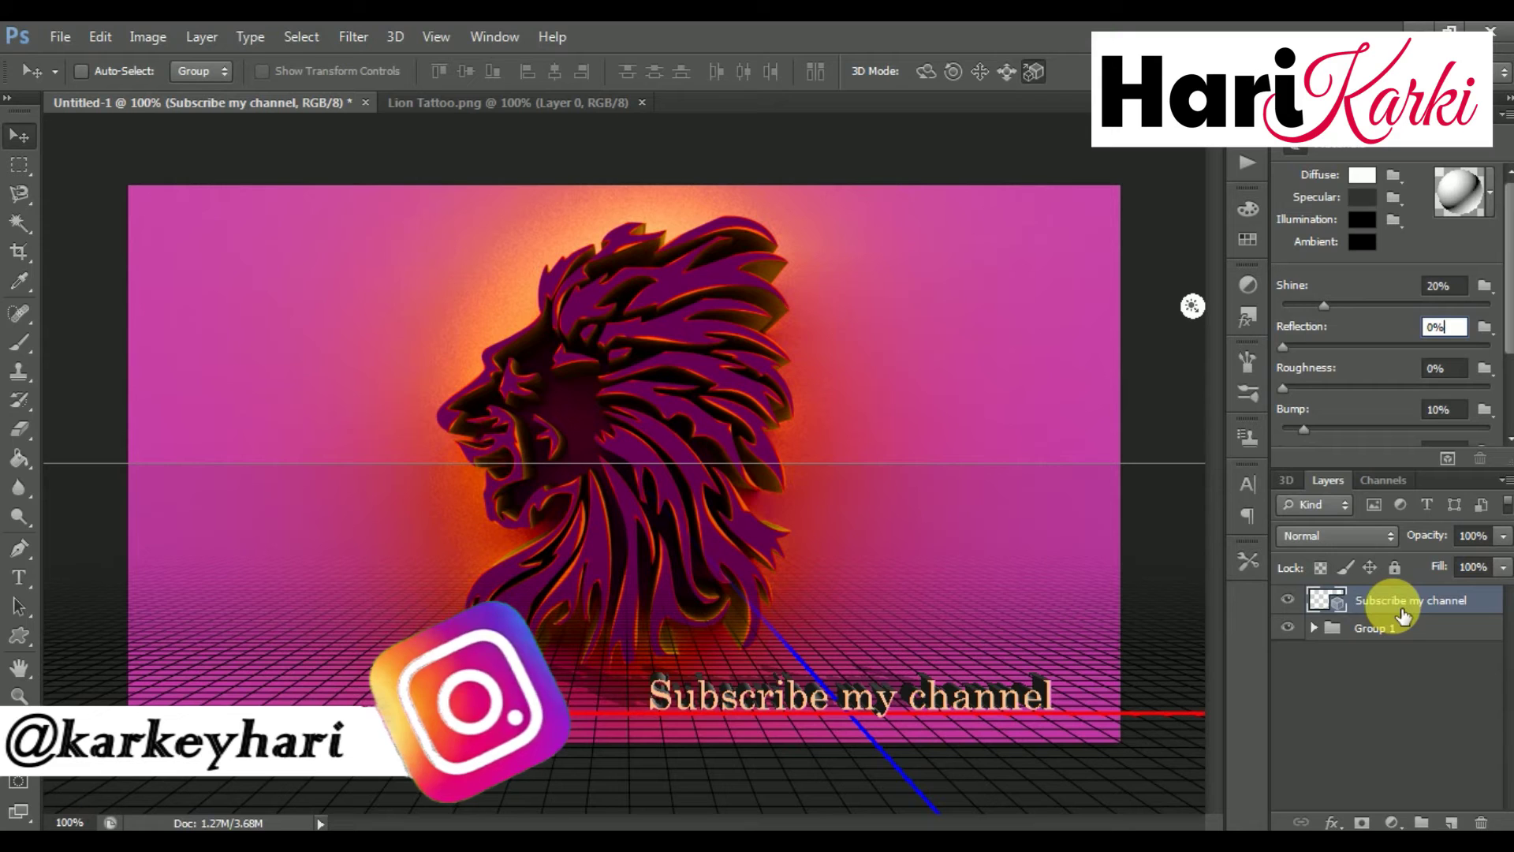
# Render the 3D 'Subscribe my channel' text from the 3D menu.
pyautogui.click(395, 37)
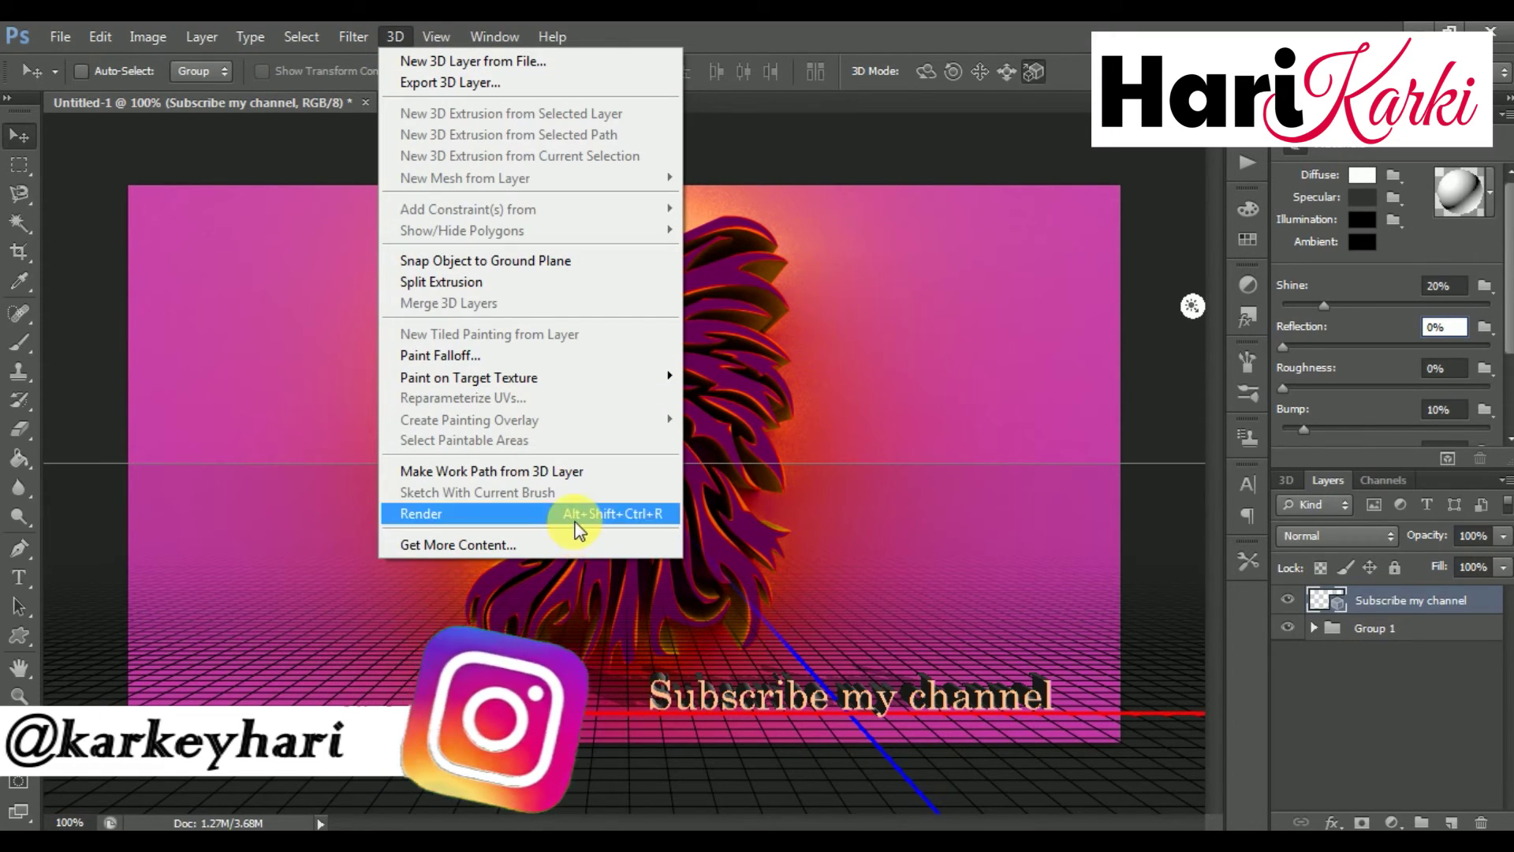
pyautogui.click(578, 514)
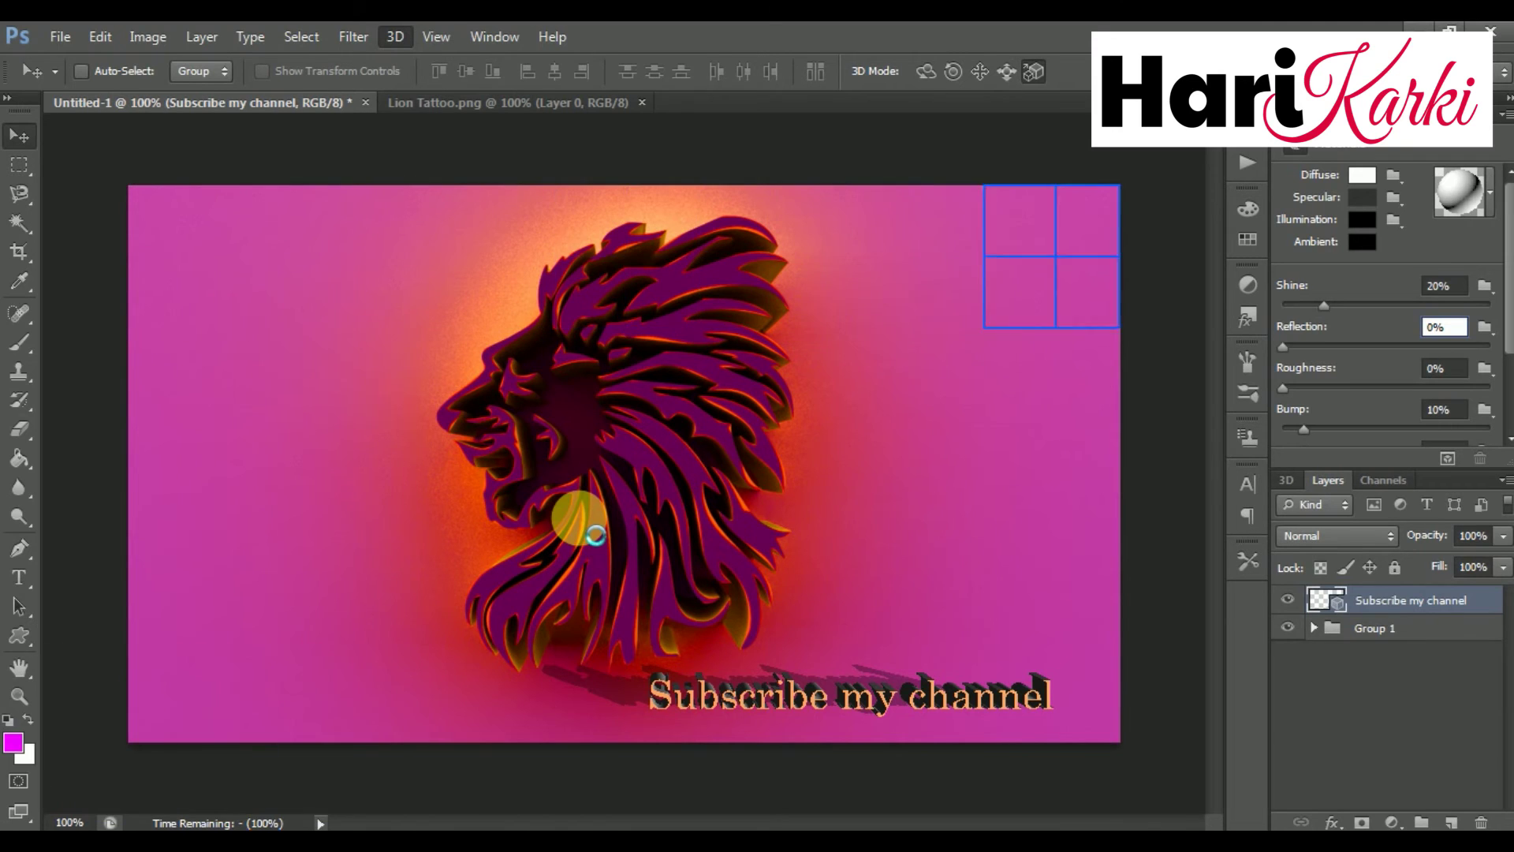